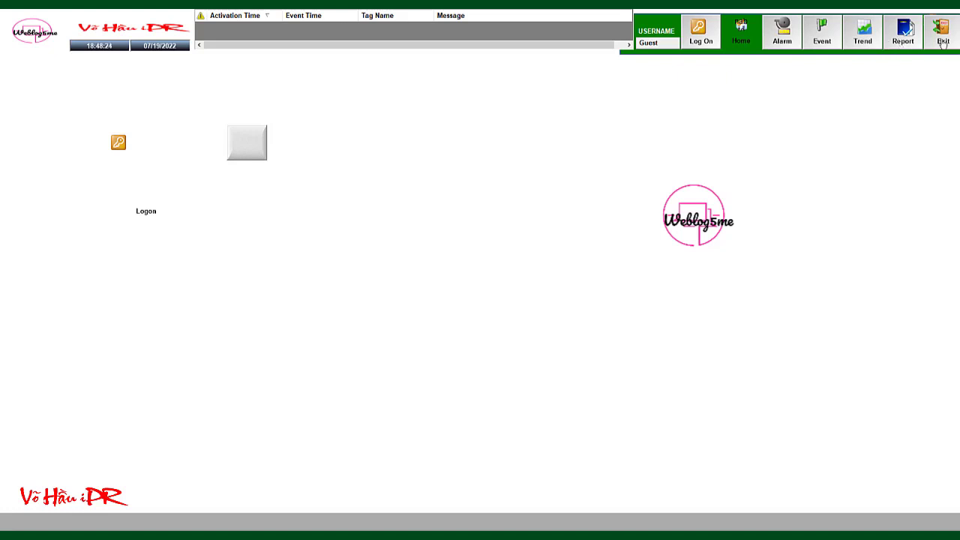
# Exit the running runtime application and confirm the exit
pyautogui.click(943, 43)
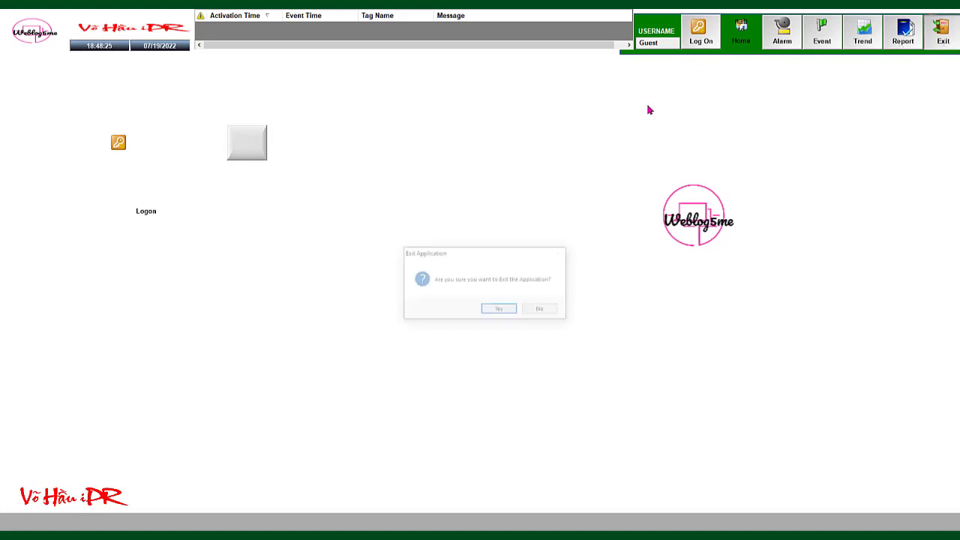
pyautogui.click(500, 310)
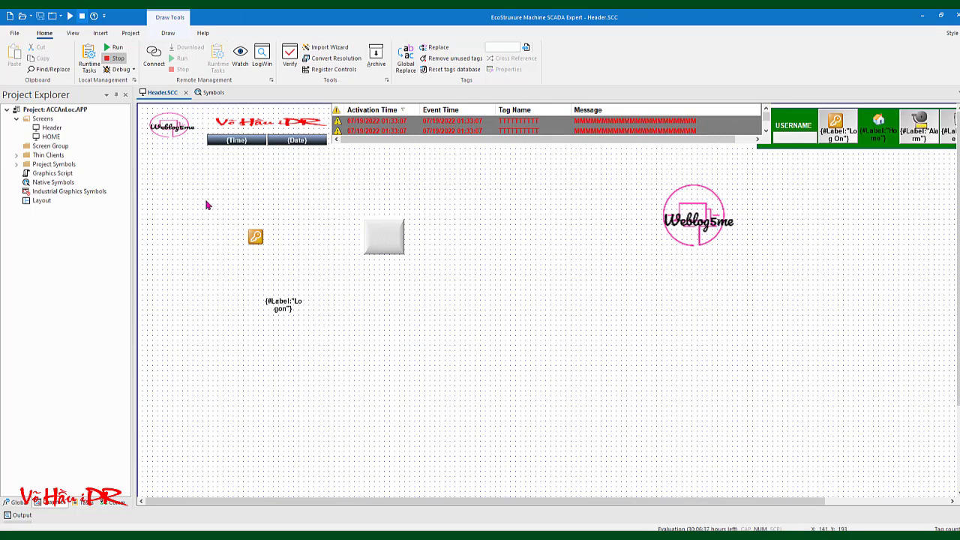
# Delete the old key icon, grey button and Logon label, and place a Symbols logon icon at the left
pyautogui.moveTo(193, 194); pyautogui.dragTo(444, 342)
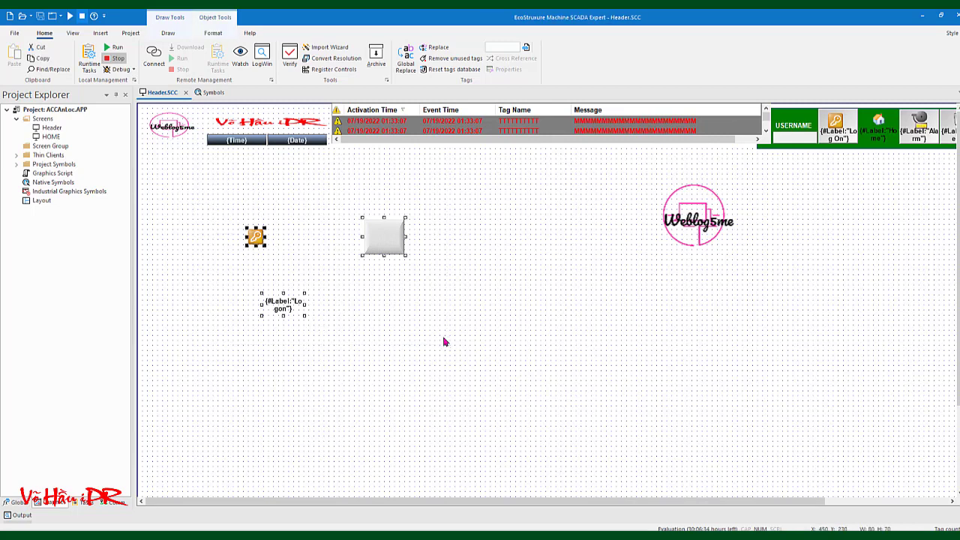
pyautogui.press('Delete')
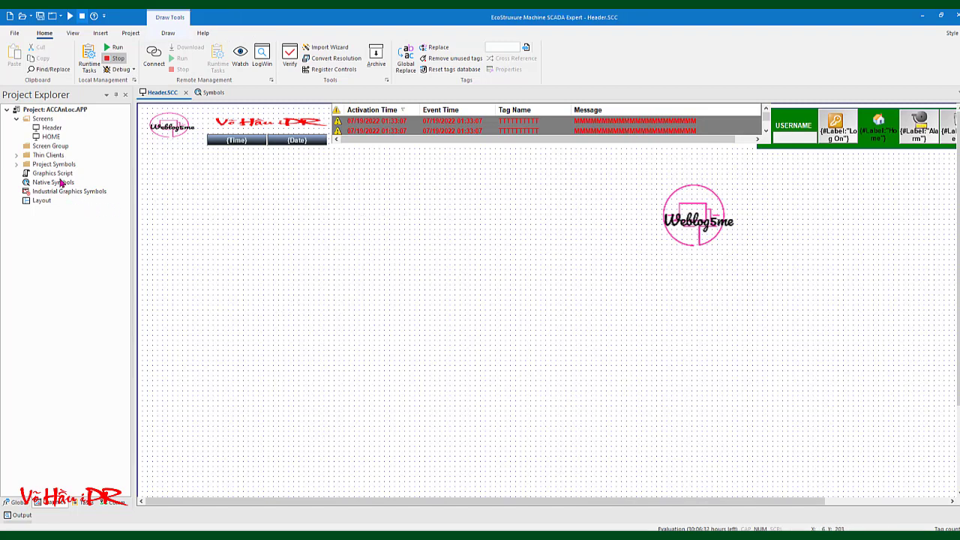
pyautogui.doubleClick(58, 183)
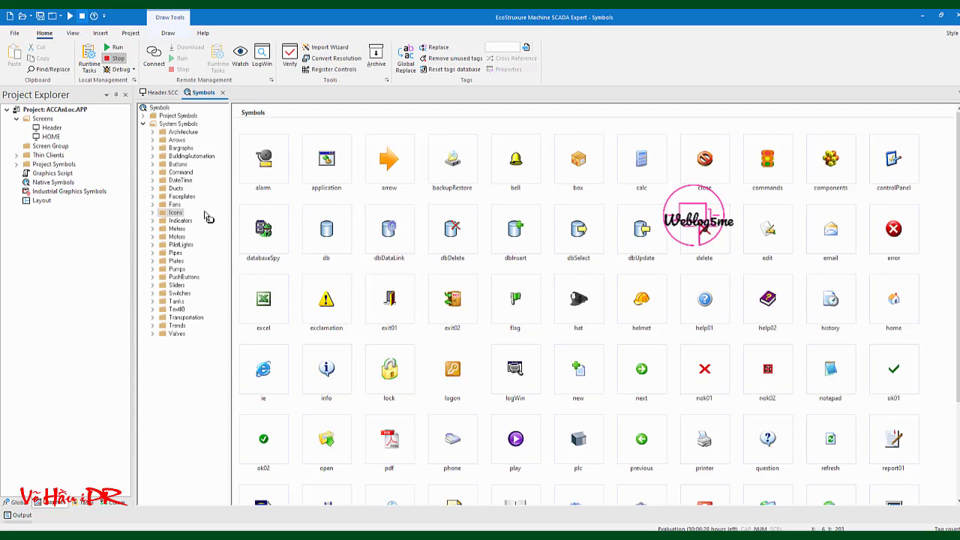
pyautogui.doubleClick(51, 127)
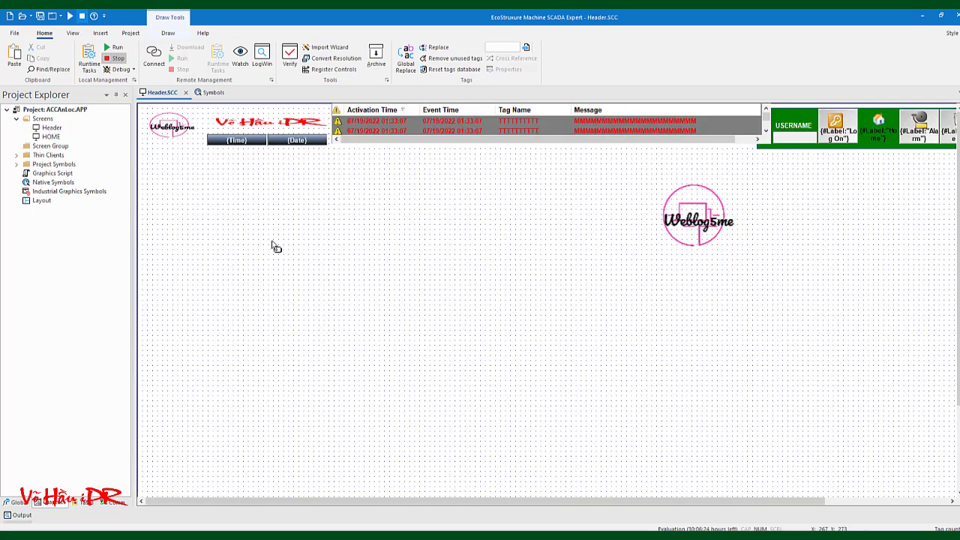
pyautogui.rightClick(270, 240)
pyautogui.click(281, 250)
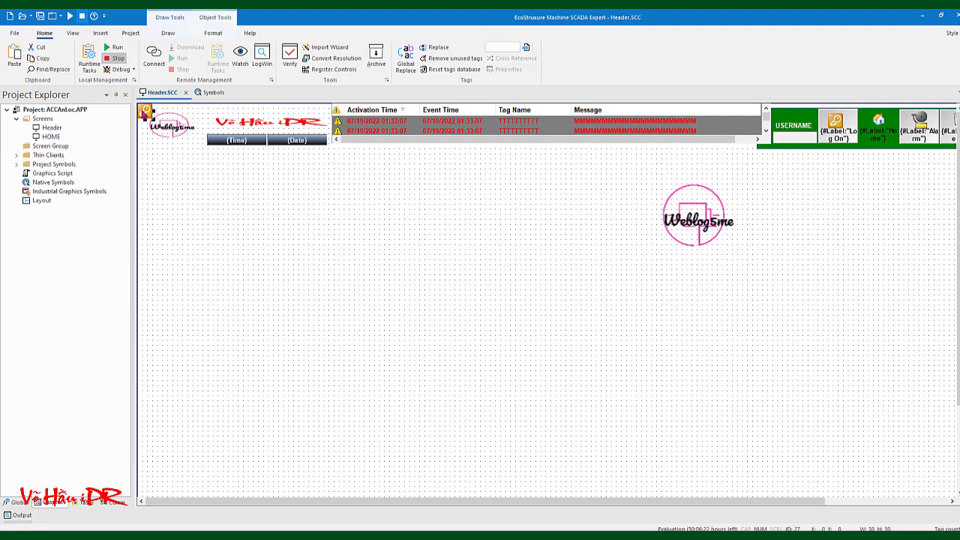
pyautogui.moveTo(143, 114); pyautogui.dragTo(201, 234)
pyautogui.click(264, 267)
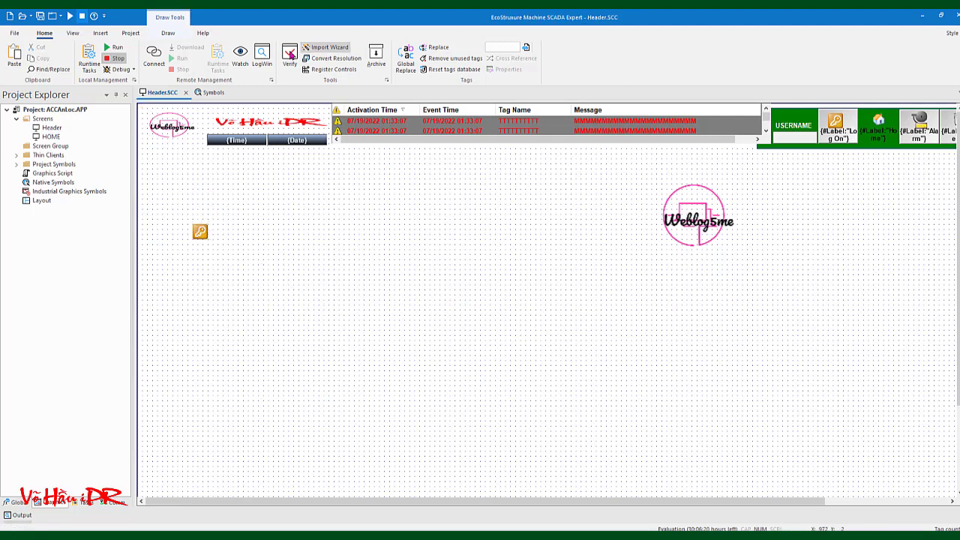
# Draw a Text button beside the logon icon and size it 80 wide by 70 high
pyautogui.click(169, 33)
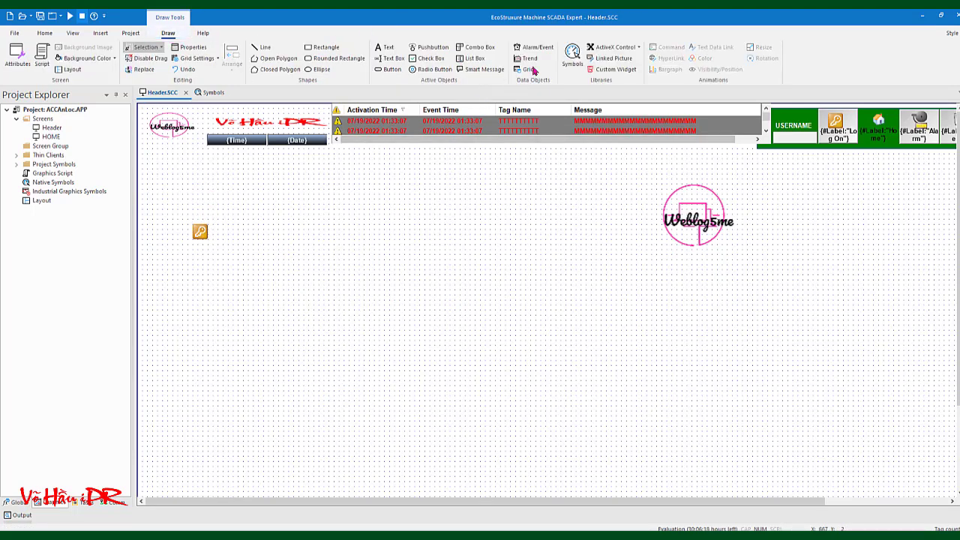
pyautogui.click(389, 69)
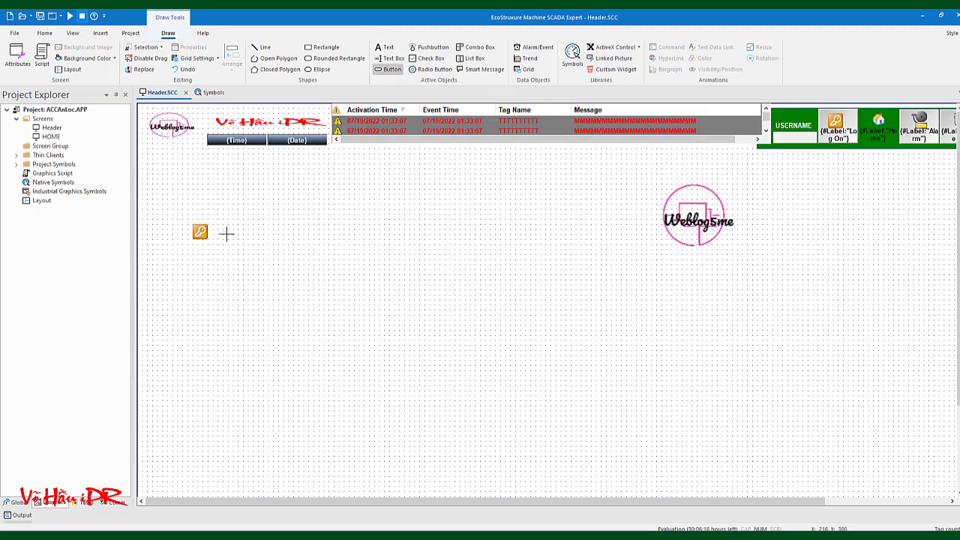
pyautogui.moveTo(223, 225); pyautogui.dragTo(264, 253)
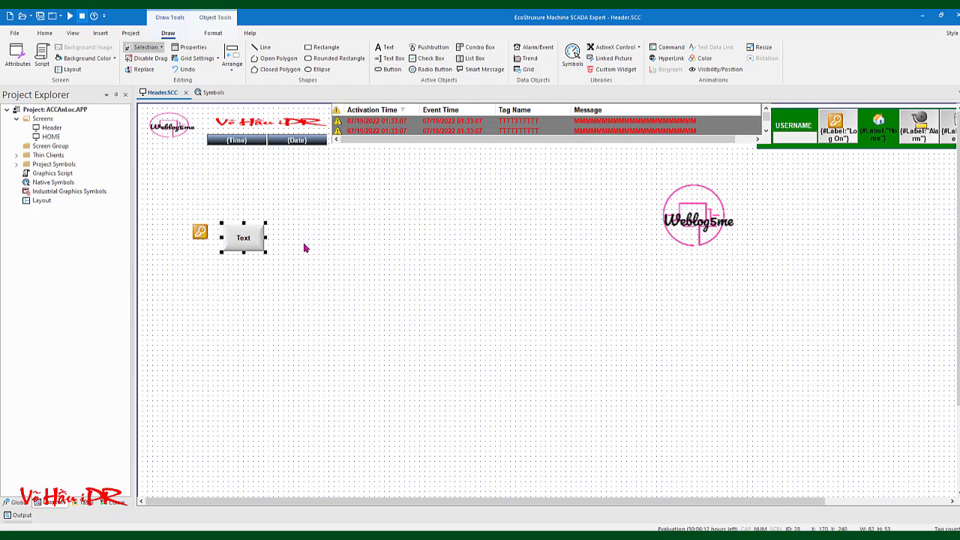
pyautogui.click(214, 33)
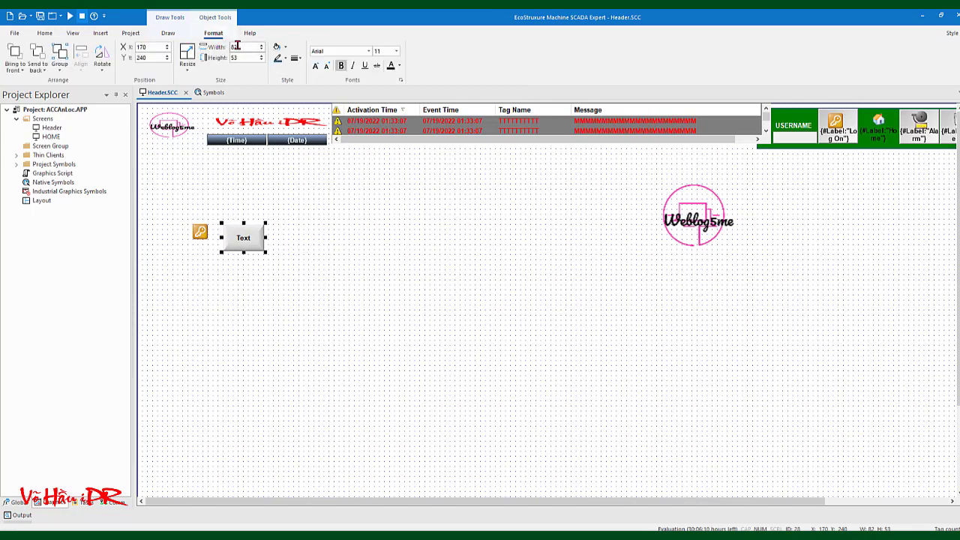
pyautogui.write('80')
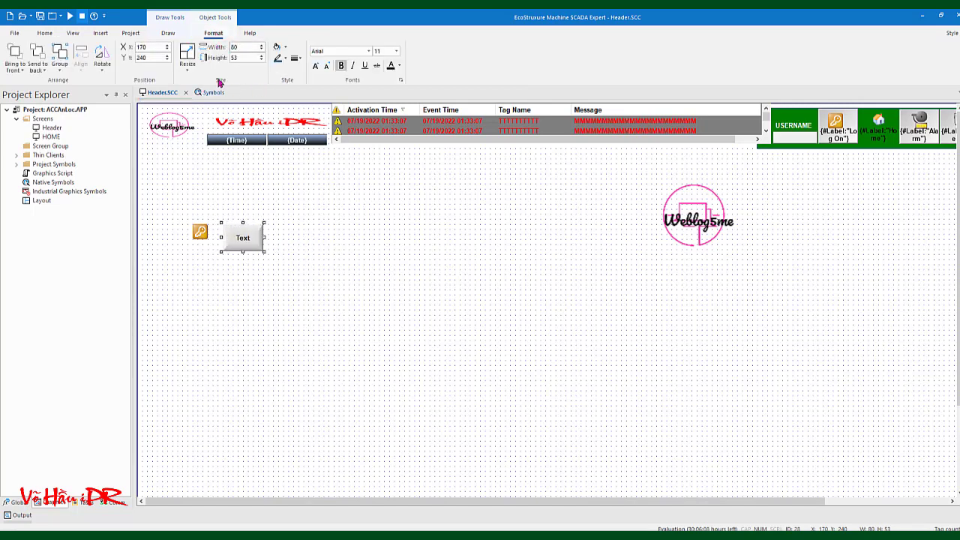
pyautogui.press('Tab')
pyautogui.write('70')
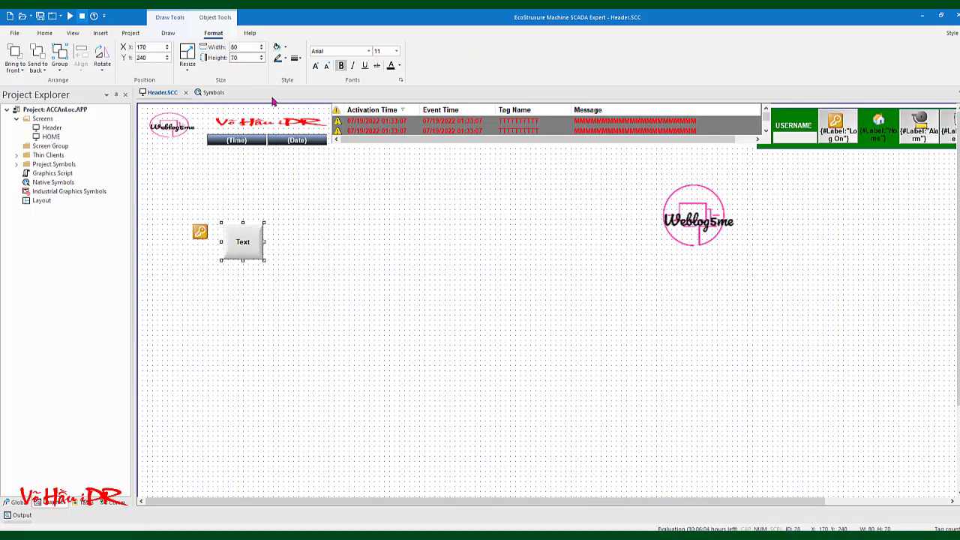
pyautogui.click(286, 221)
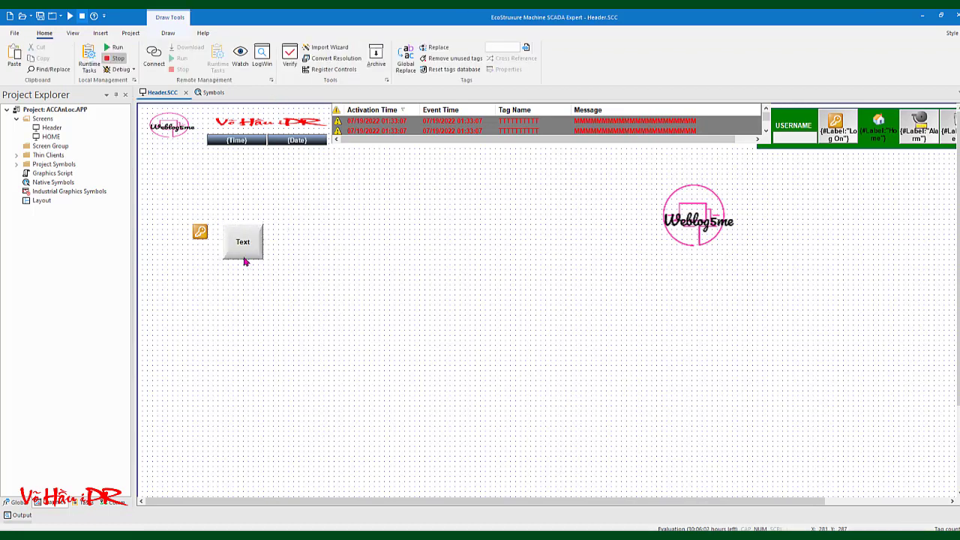
pyautogui.click(244, 259)
# Clear the new button's caption text, keeping the 3D Sharp style
pyautogui.doubleClick(247, 242)
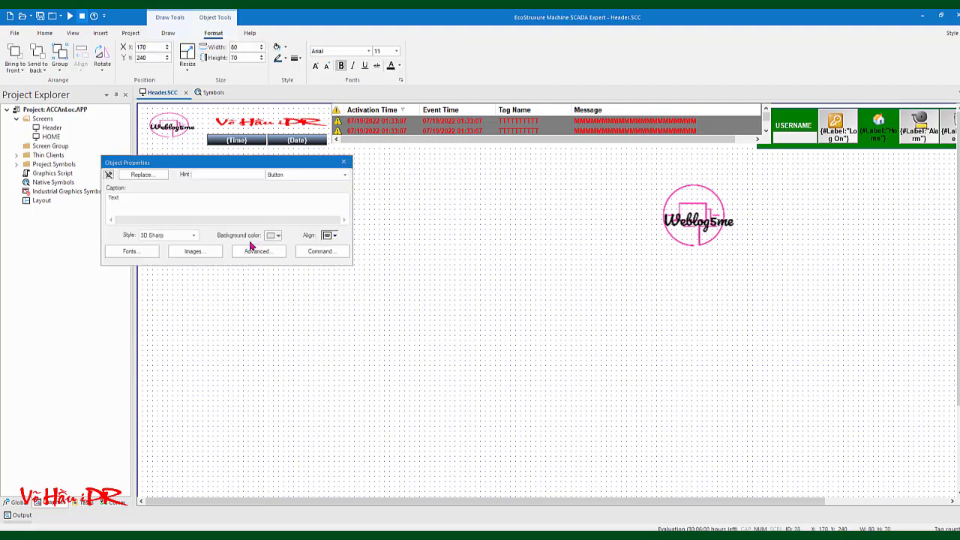
pyautogui.doubleClick(159, 203)
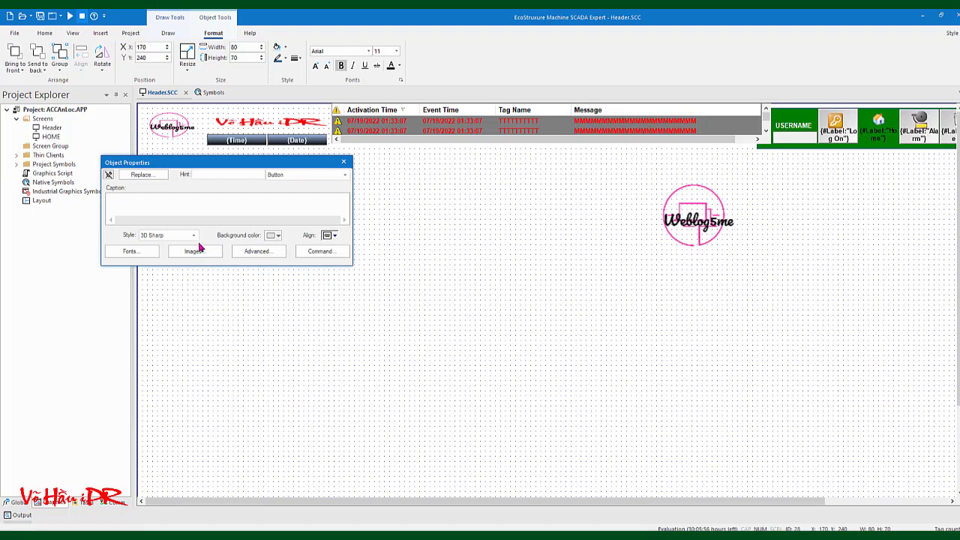
pyautogui.click(193, 237)
pyautogui.click(194, 239)
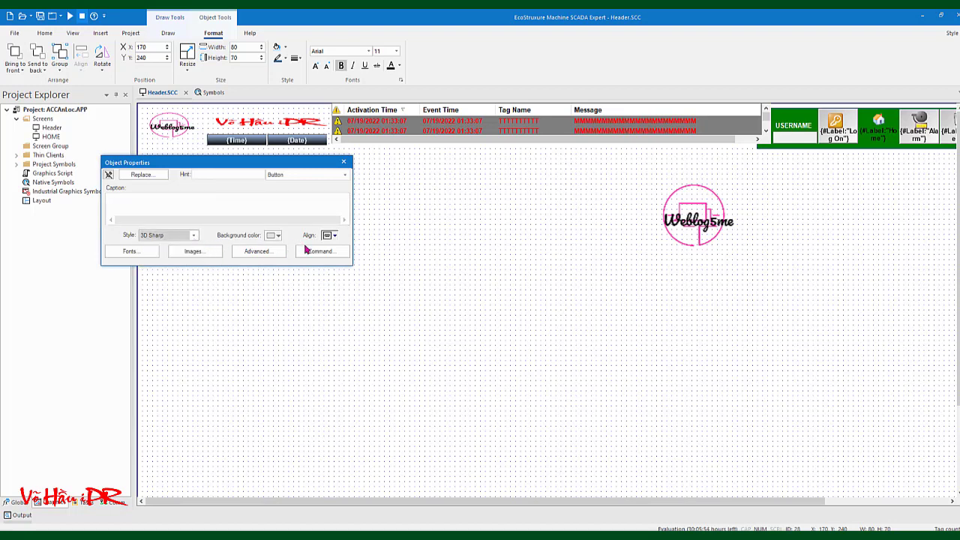
# Set the button background to a custom dark green, RGB 0, 75, 28
pyautogui.click(279, 236)
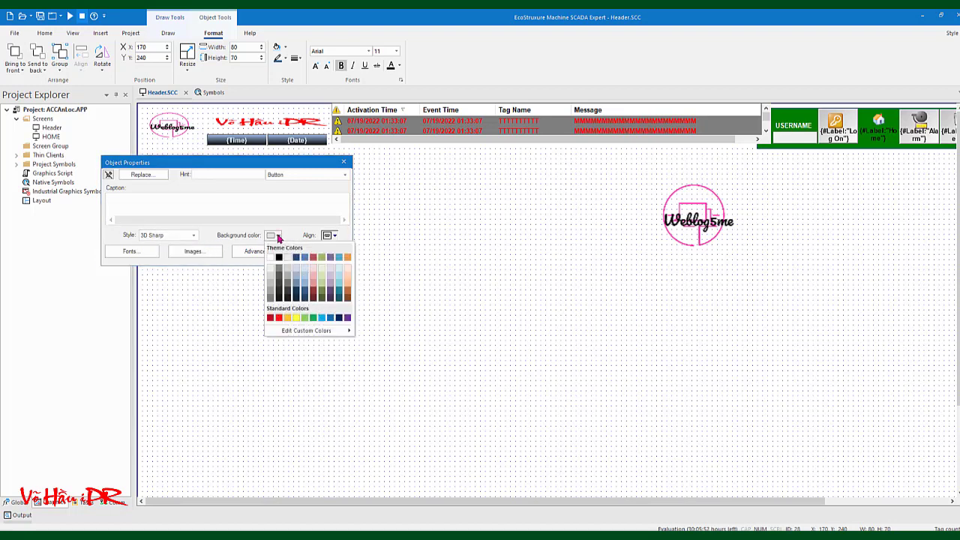
pyautogui.moveTo(324, 335)
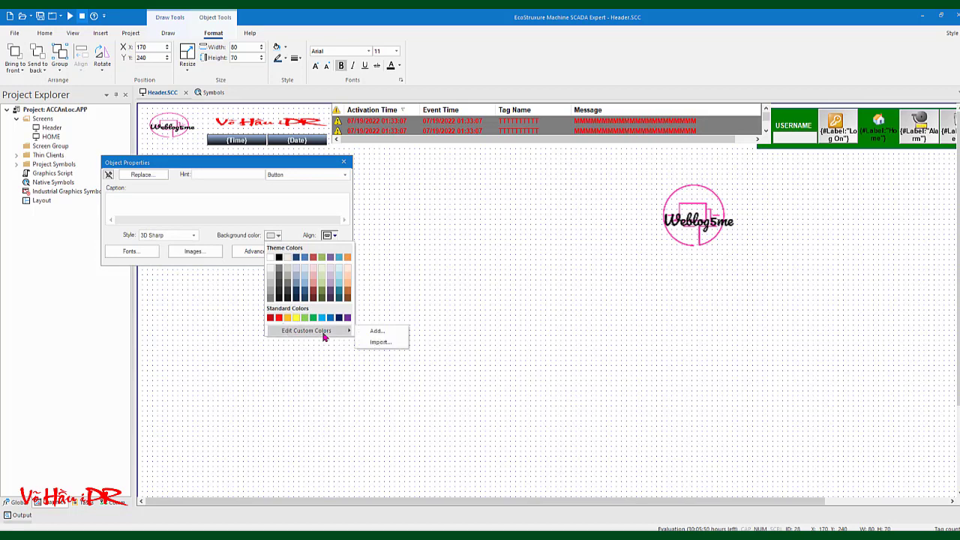
pyautogui.click(396, 338)
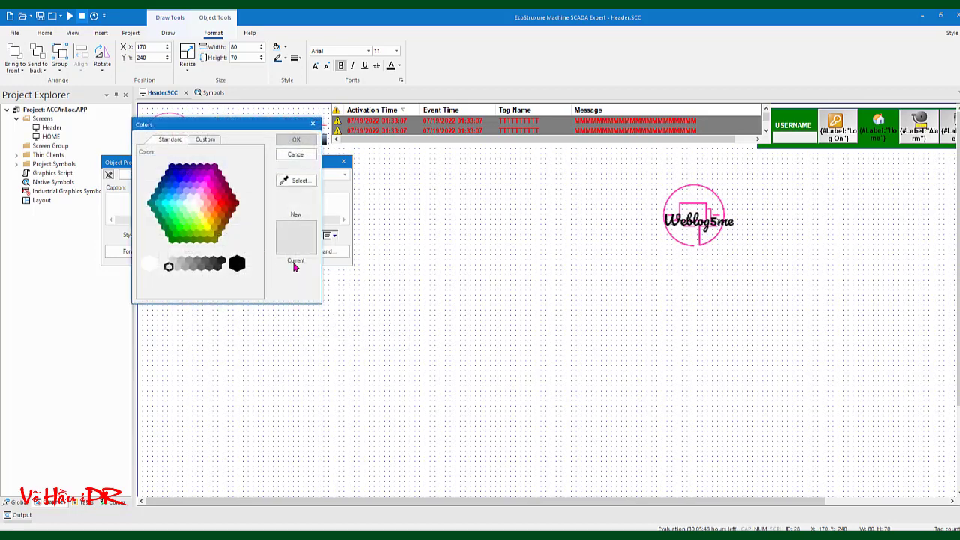
pyautogui.click(300, 182)
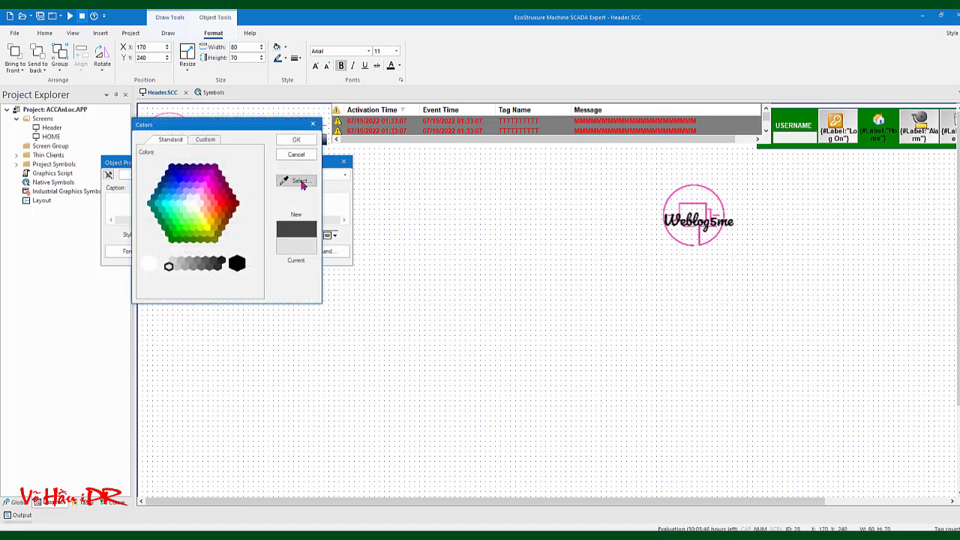
pyautogui.click(214, 141)
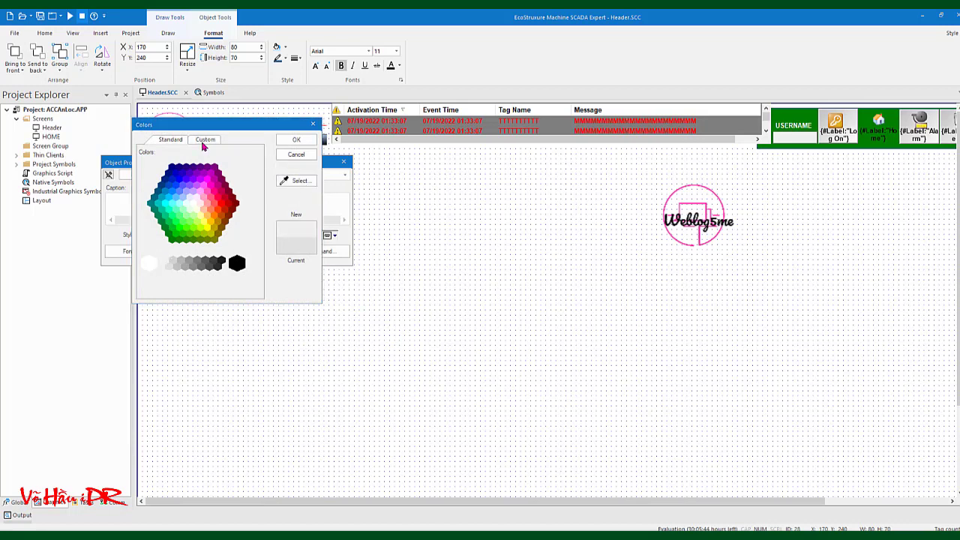
pyautogui.click(204, 140)
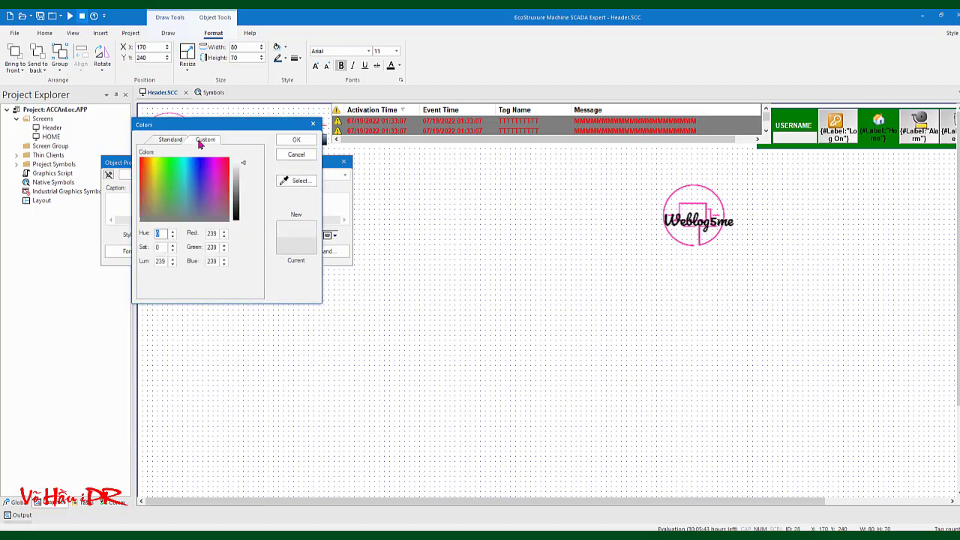
pyautogui.doubleClick(208, 233)
pyautogui.write('0')
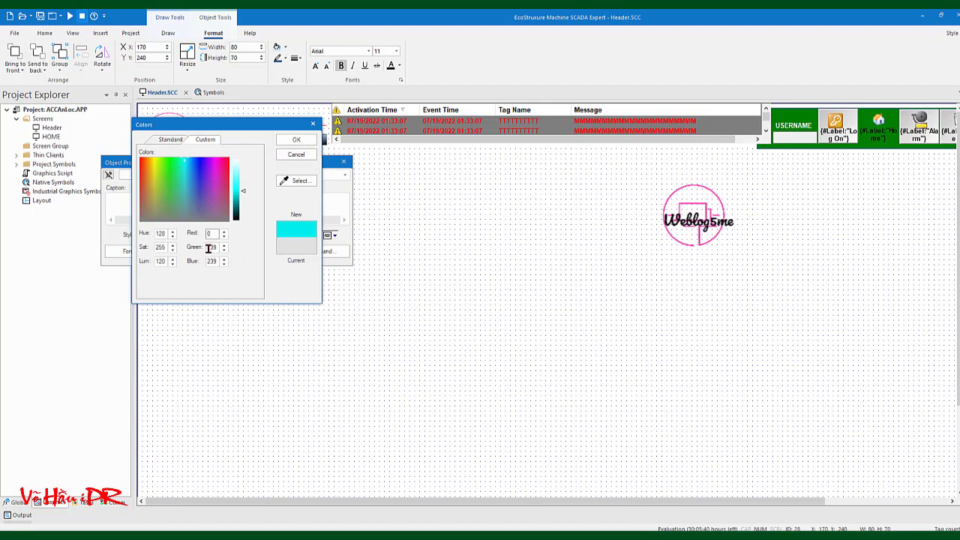
pyautogui.doubleClick(210, 247)
pyautogui.write('75')
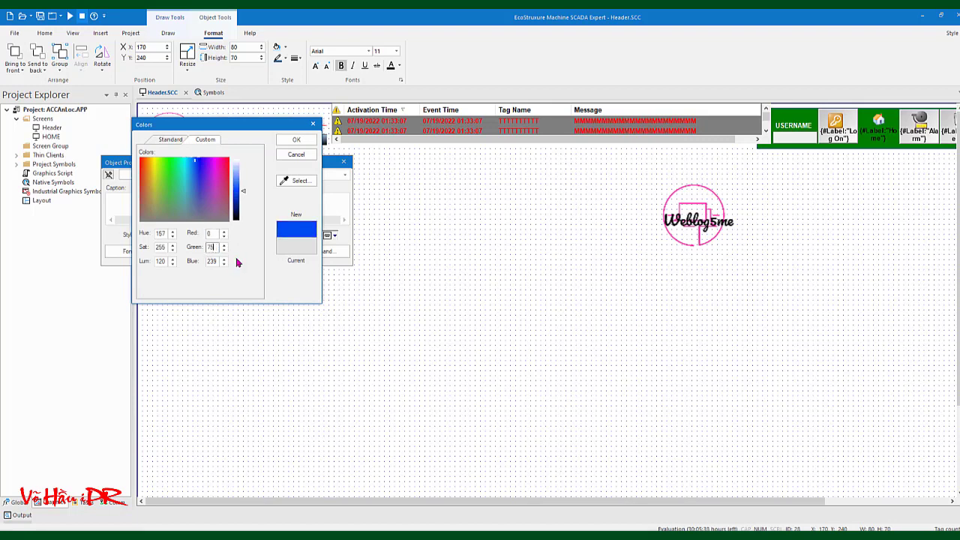
pyautogui.doubleClick(209, 260)
pyautogui.write('0')
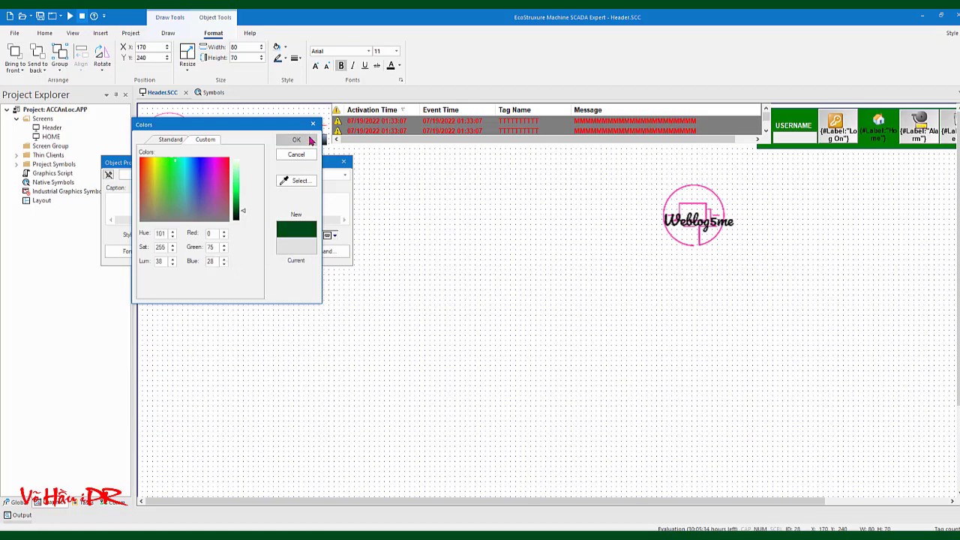
pyautogui.click(299, 140)
pyautogui.click(321, 252)
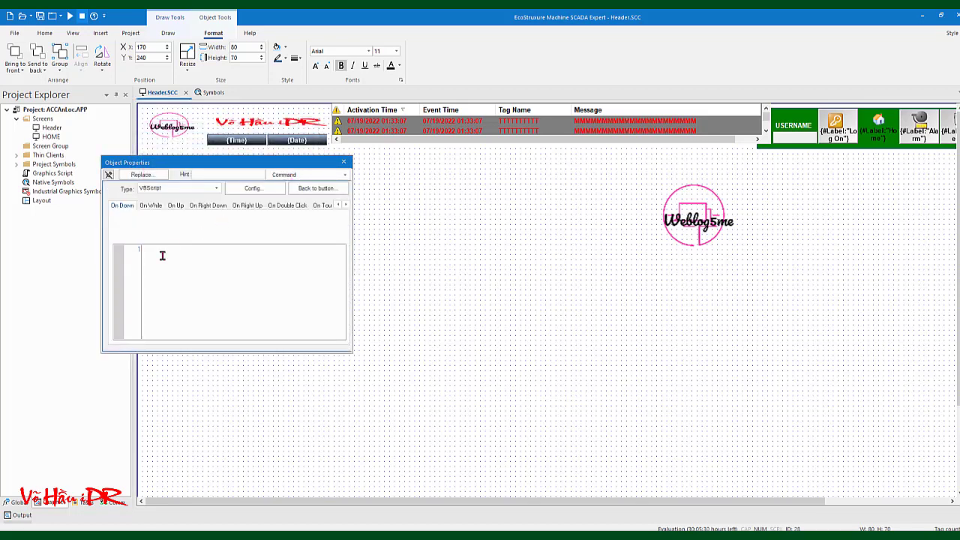
# Enter SLogon() as the green button's On Down VBScript command
pyautogui.write('S')
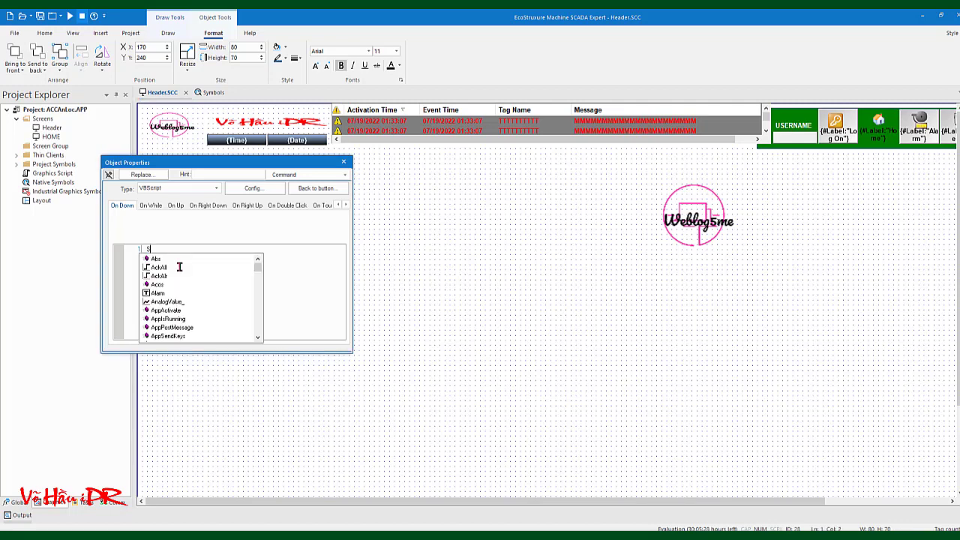
pyautogui.write('logon')
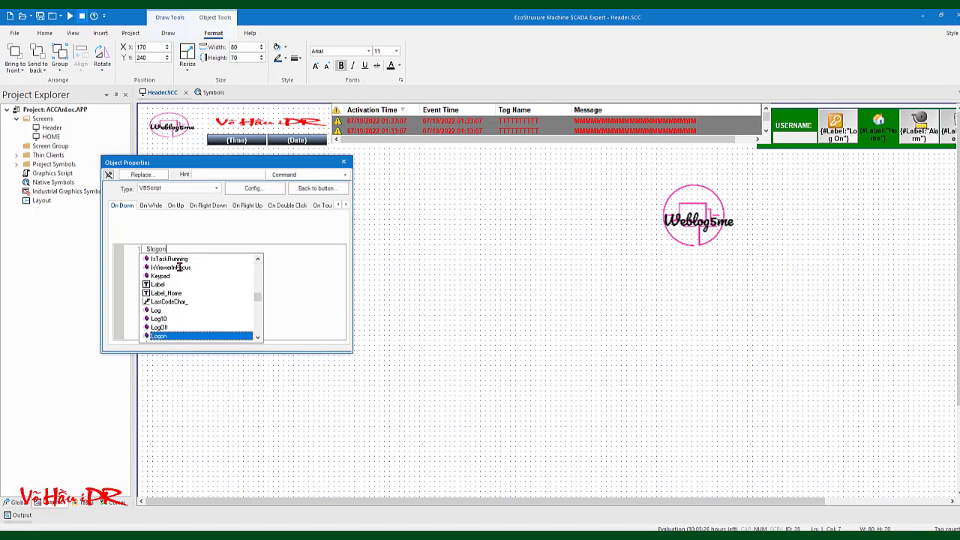
pyautogui.write('(')
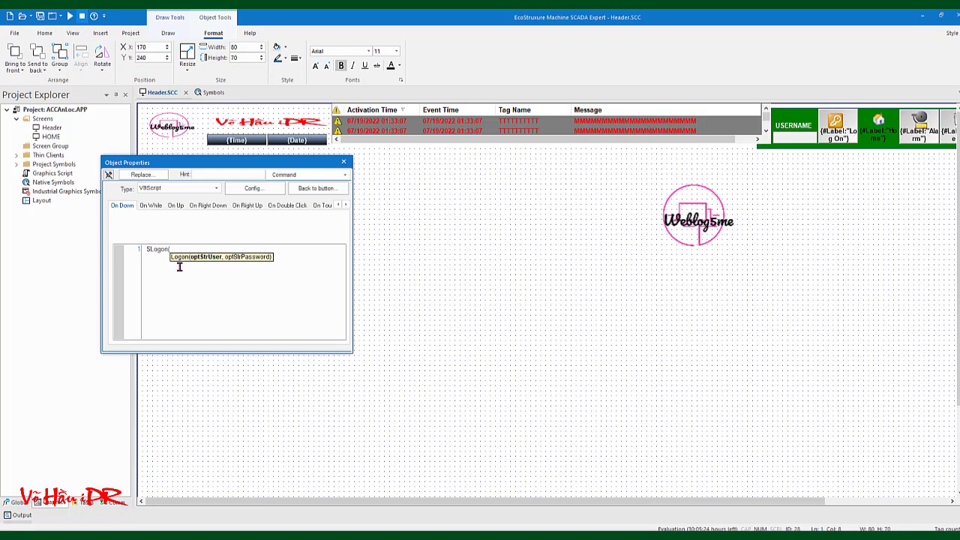
pyautogui.write(')')
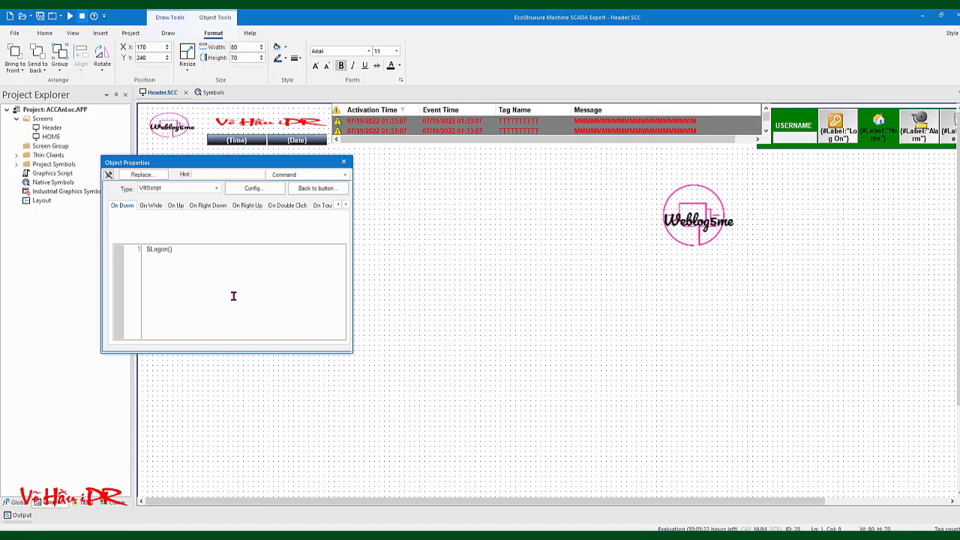
pyautogui.click(344, 162)
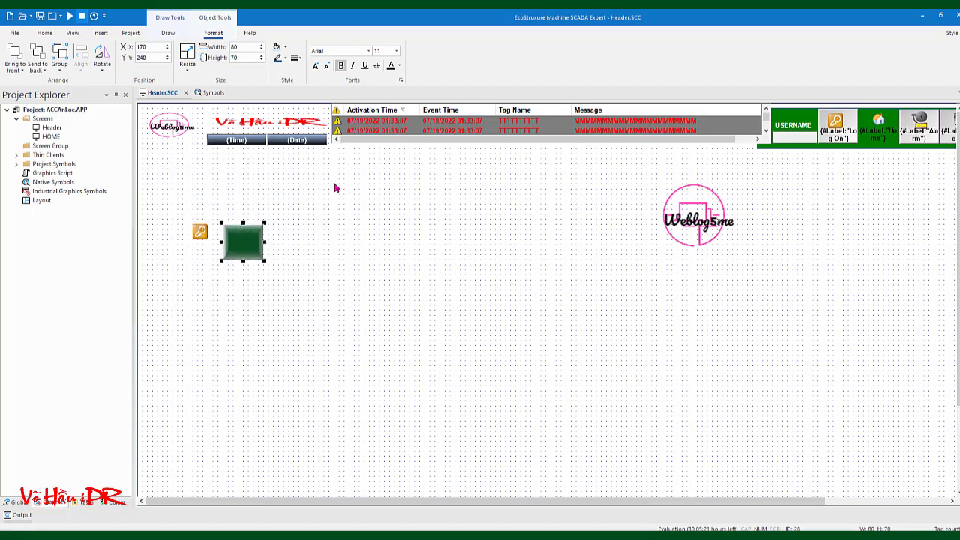
pyautogui.click(312, 240)
pyautogui.click(251, 244)
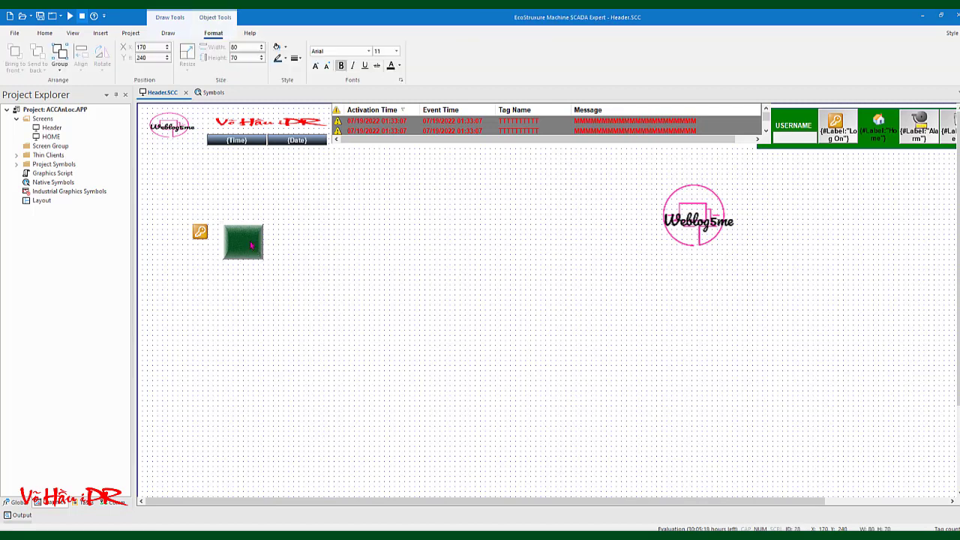
pyautogui.doubleClick(253, 253)
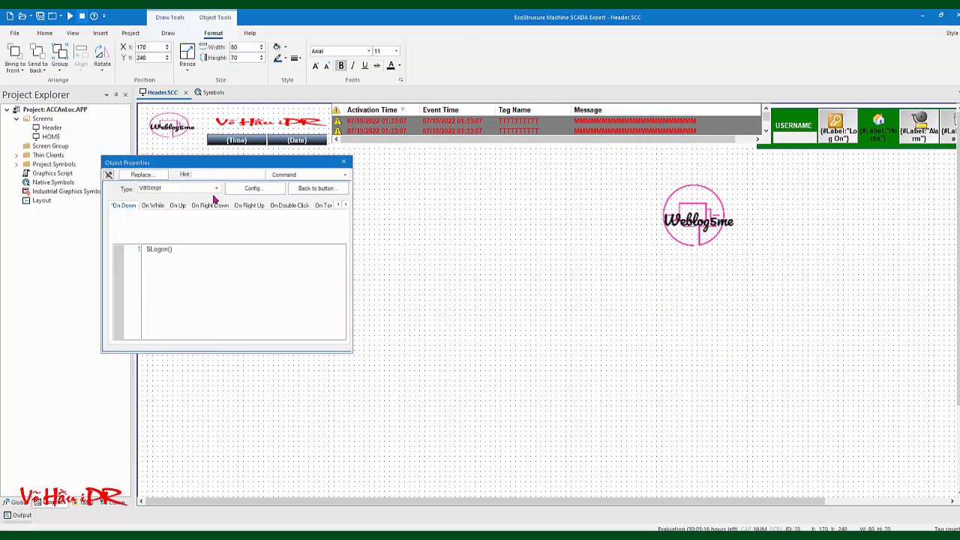
# Change the logon button to a white background with the 3D Soft style
pyautogui.click(303, 188)
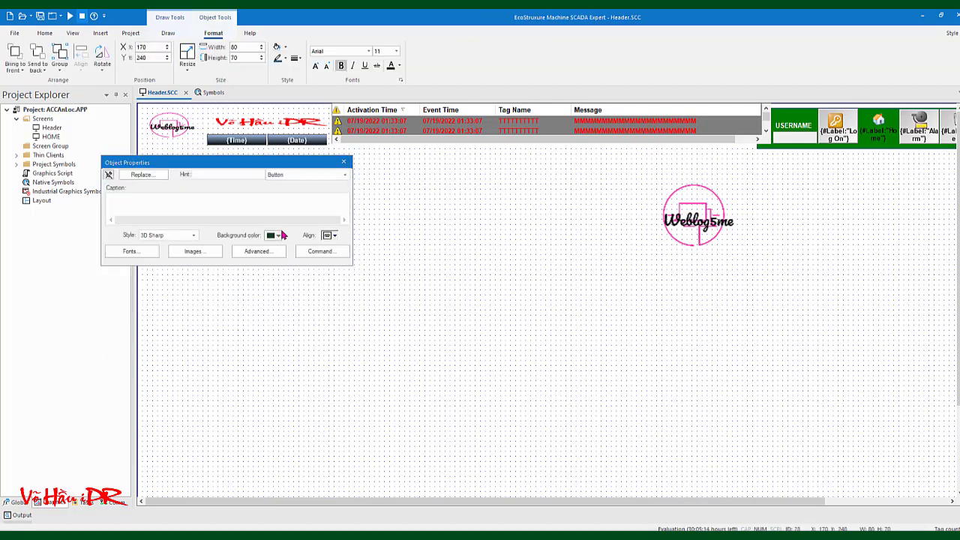
pyautogui.click(279, 235)
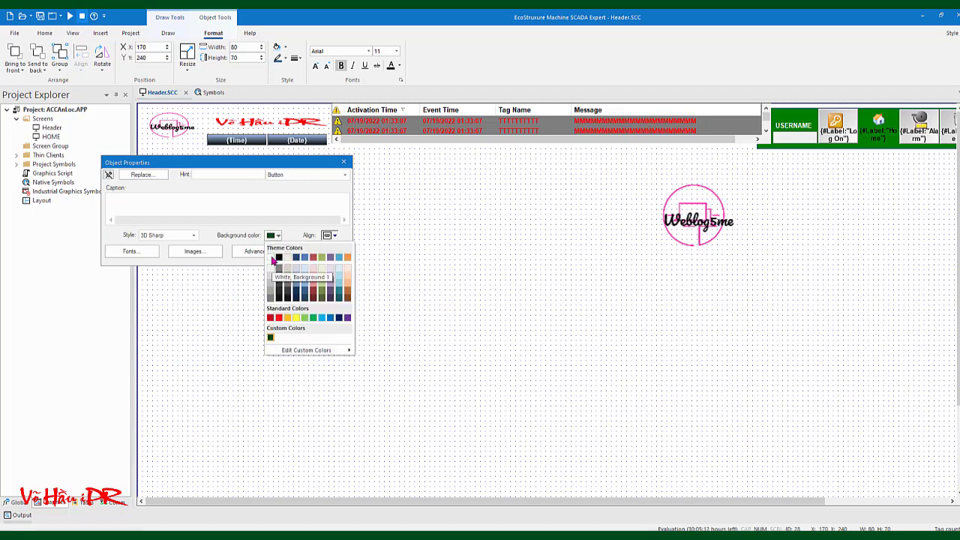
pyautogui.click(288, 262)
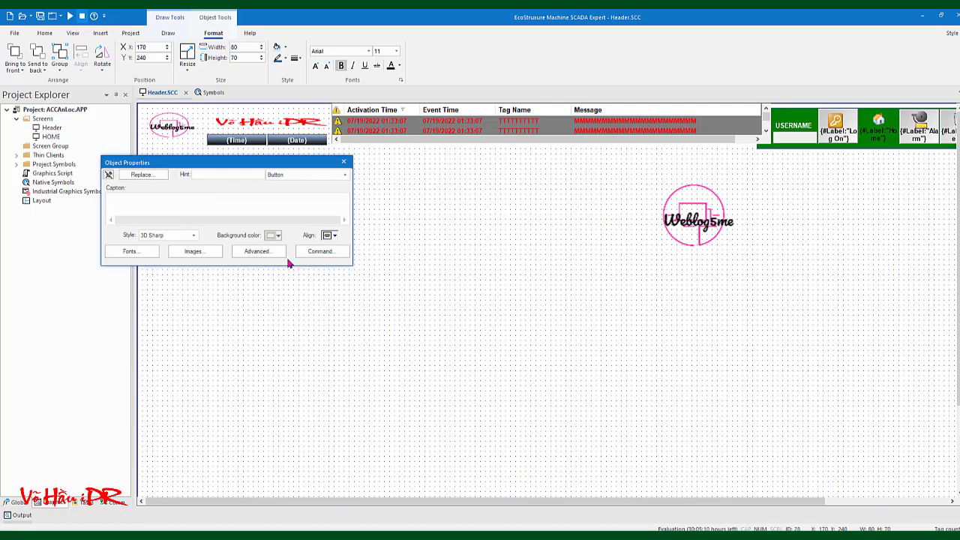
pyautogui.click(194, 235)
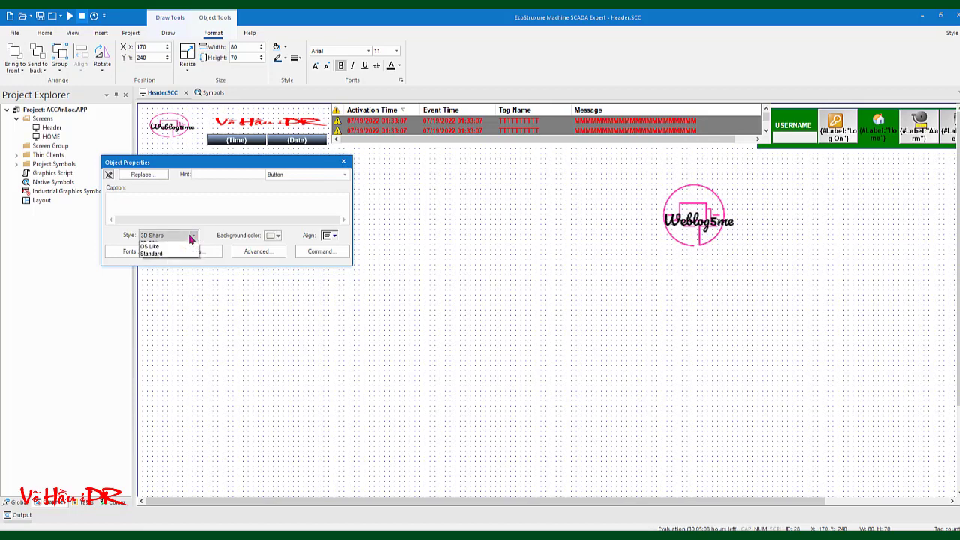
pyautogui.click(177, 247)
pyautogui.click(343, 162)
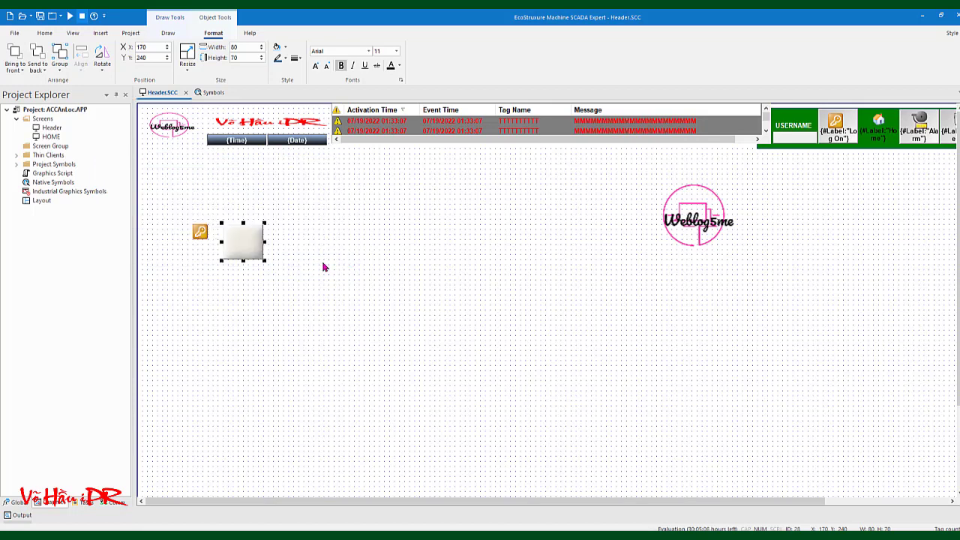
pyautogui.click(324, 265)
pyautogui.click(238, 243)
pyautogui.click(306, 256)
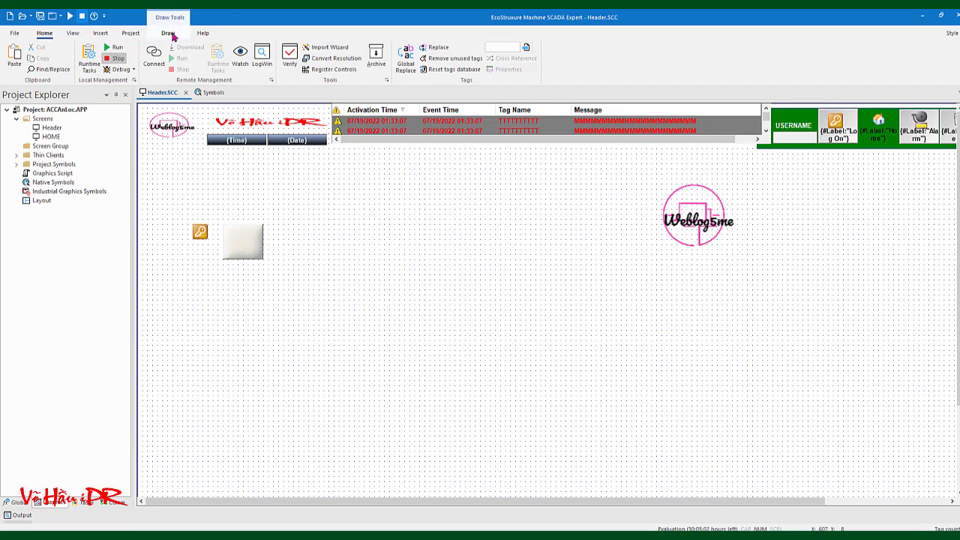
# Choose the Rectangle tool from the Draw tools
pyautogui.click(168, 33)
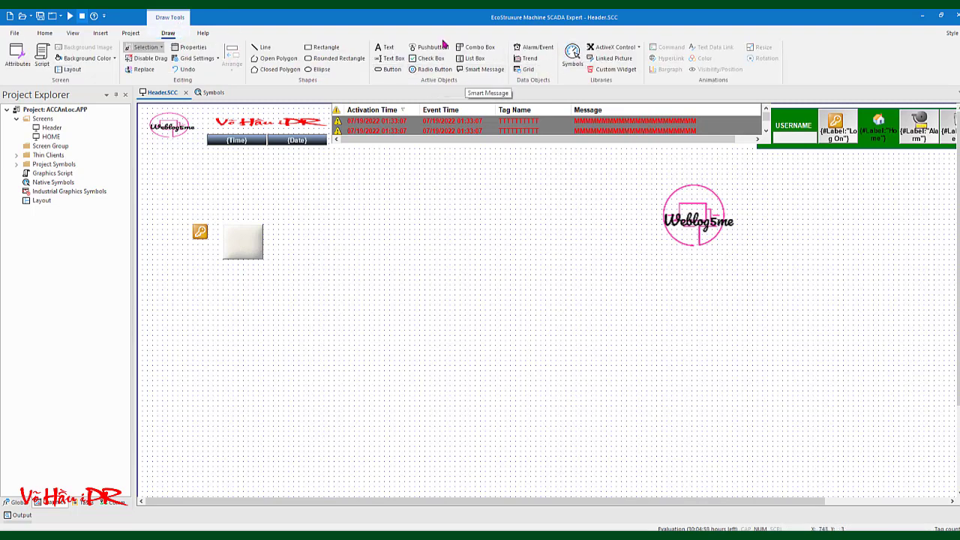
pyautogui.click(322, 47)
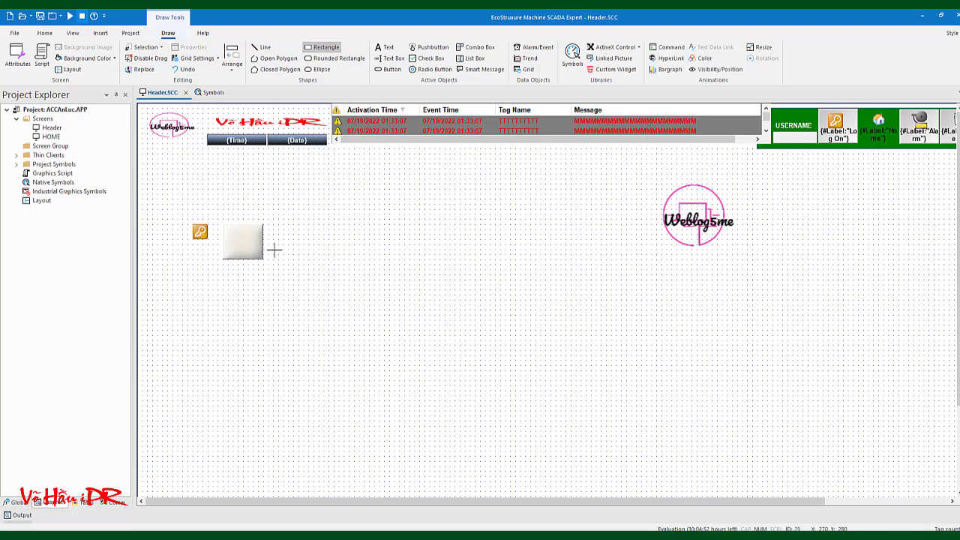
# Draw a rectangle right of the white button and size it 80 by 40
pyautogui.moveTo(273, 244); pyautogui.dragTo(317, 260)
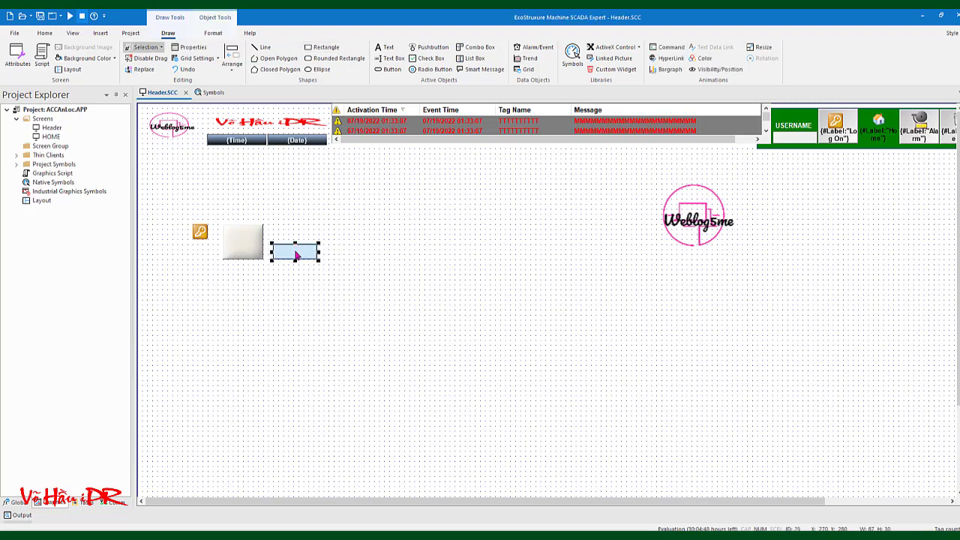
pyautogui.click(250, 237)
pyautogui.click(213, 33)
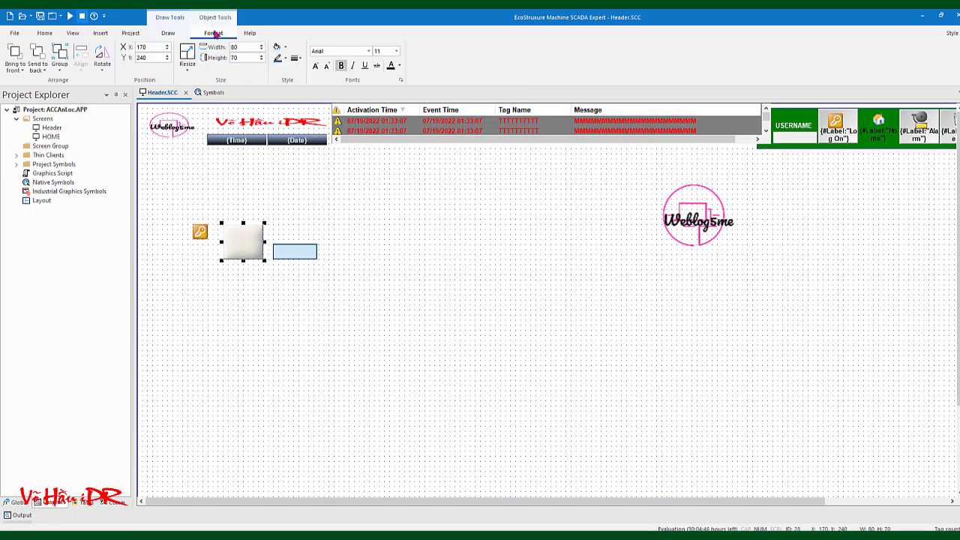
pyautogui.doubleClick(279, 249)
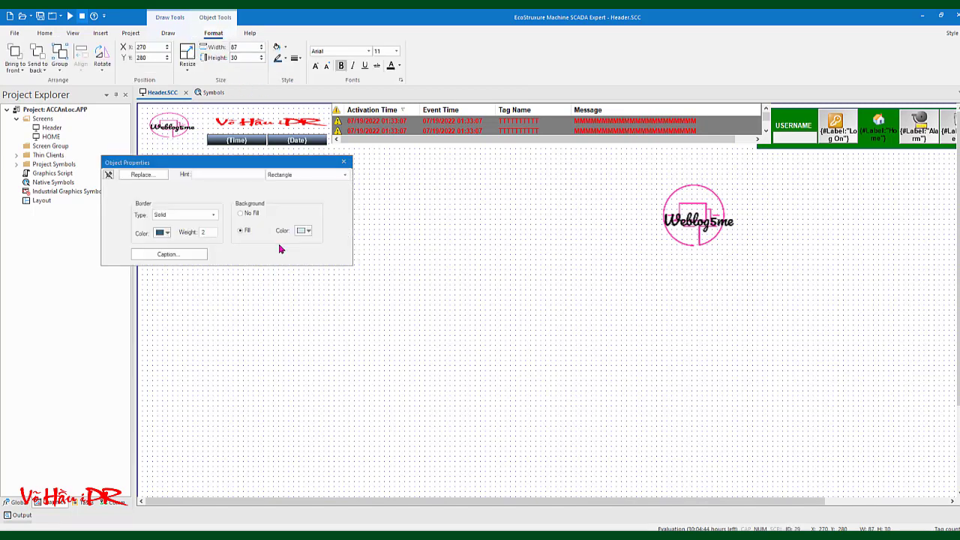
pyautogui.click(345, 162)
pyautogui.doubleClick(241, 46)
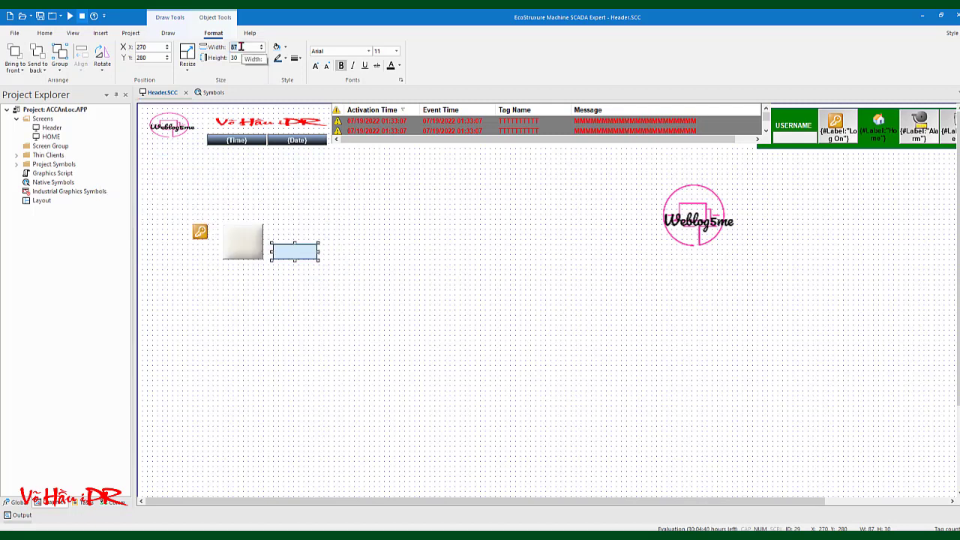
pyautogui.write('80')
pyautogui.doubleClick(237, 58)
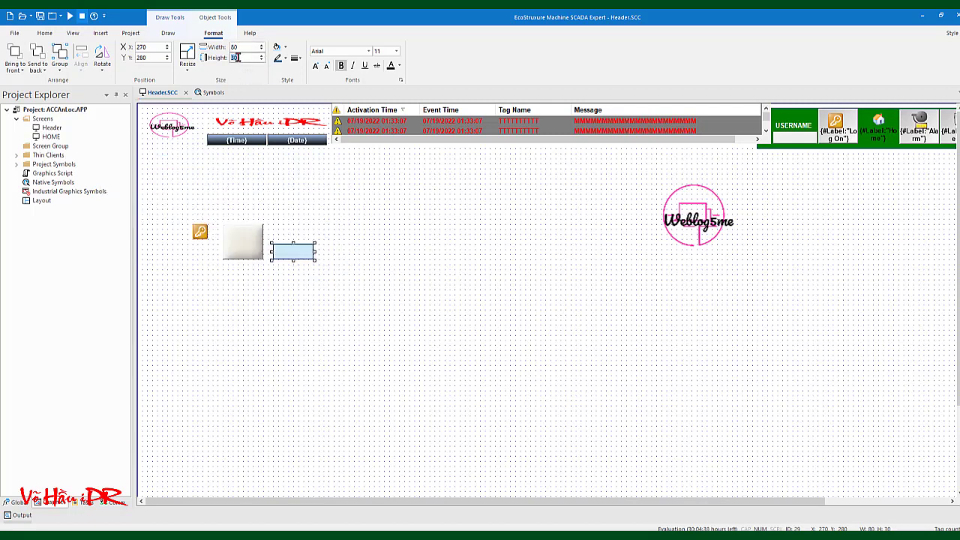
pyautogui.write('40')
pyautogui.press('Return')
pyautogui.click(296, 257)
pyautogui.click(296, 258)
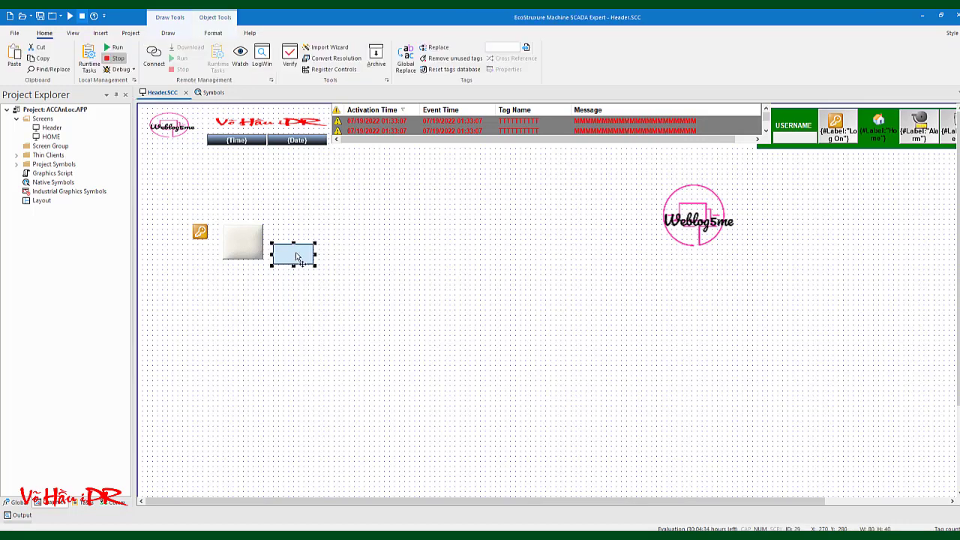
pyautogui.rightClick(296, 257)
# Give the rectangle border type None, no fill, weight 1 and a green border colour
pyautogui.click(310, 259)
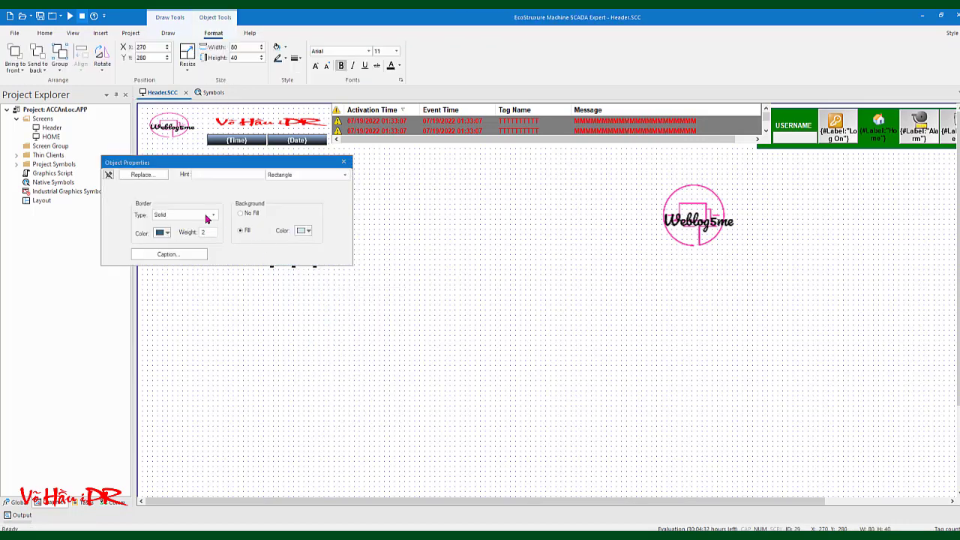
pyautogui.click(201, 219)
pyautogui.click(188, 224)
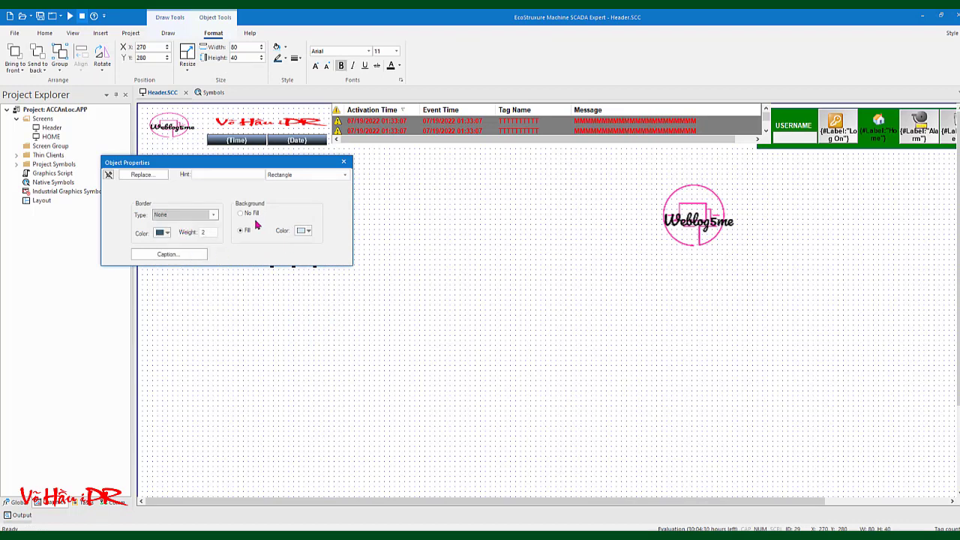
pyautogui.click(243, 216)
pyautogui.click(208, 232)
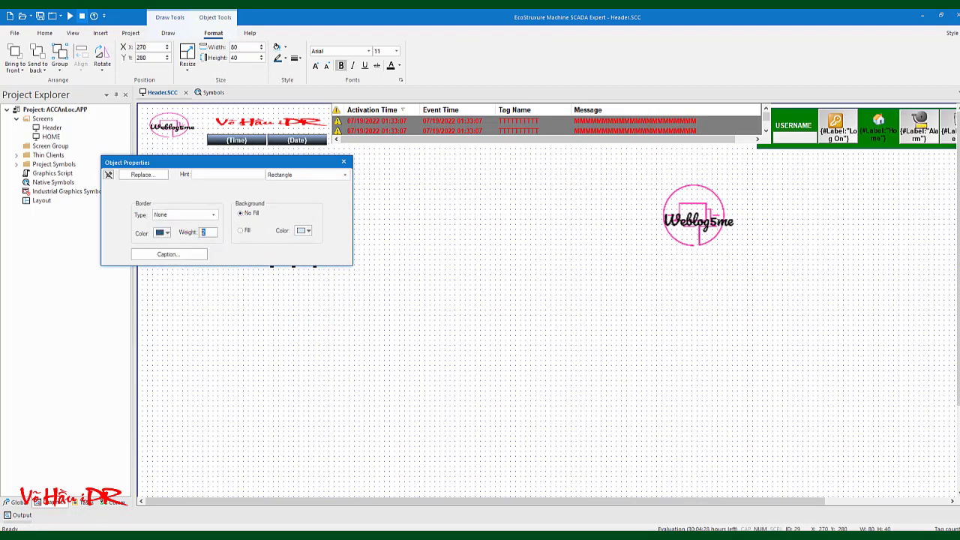
pyautogui.click(168, 234)
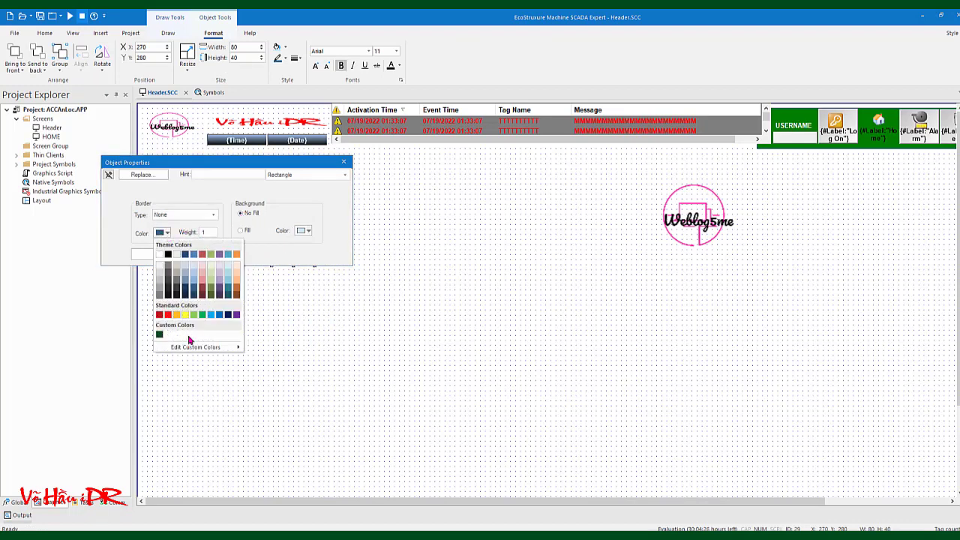
pyautogui.click(205, 316)
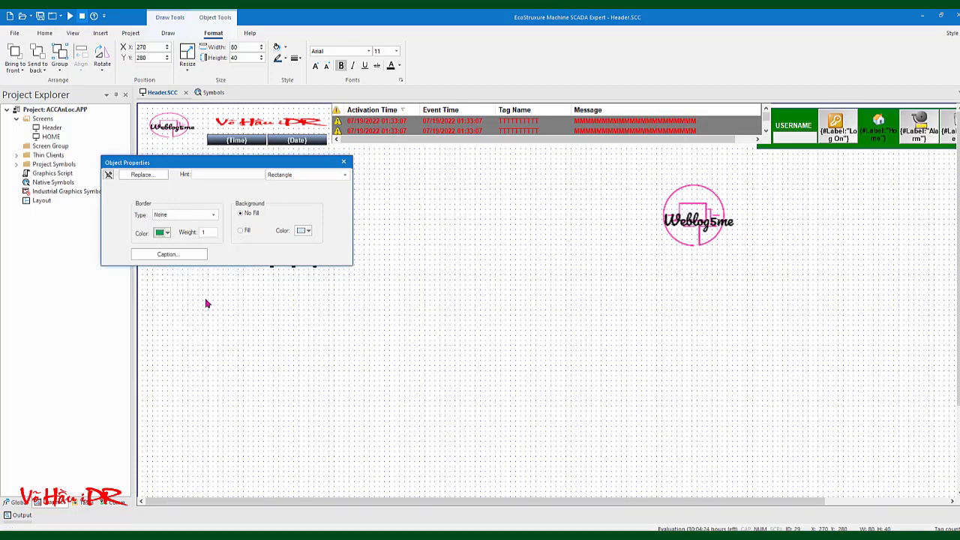
# Set the rectangle's caption to {#Label:"Login"}
pyautogui.click(170, 256)
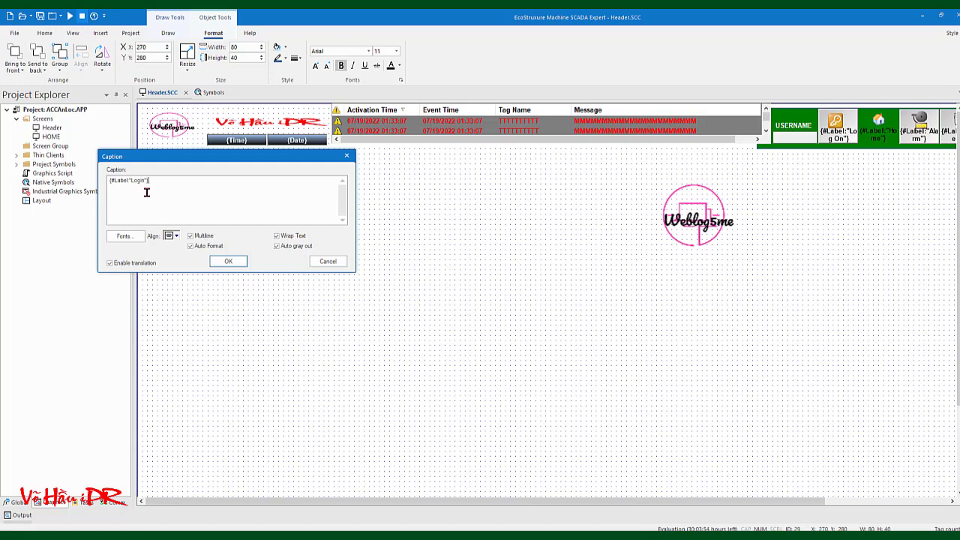
pyautogui.click(240, 262)
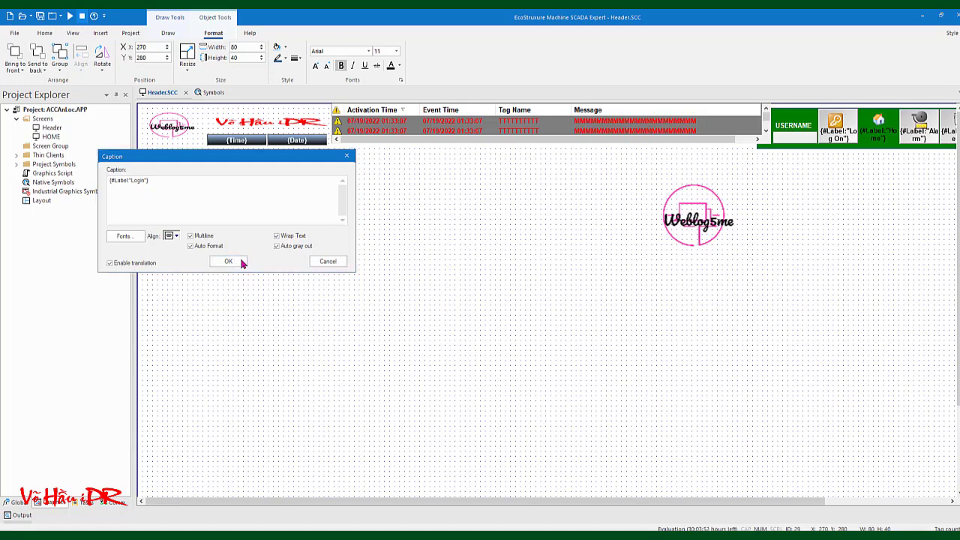
pyautogui.click(344, 161)
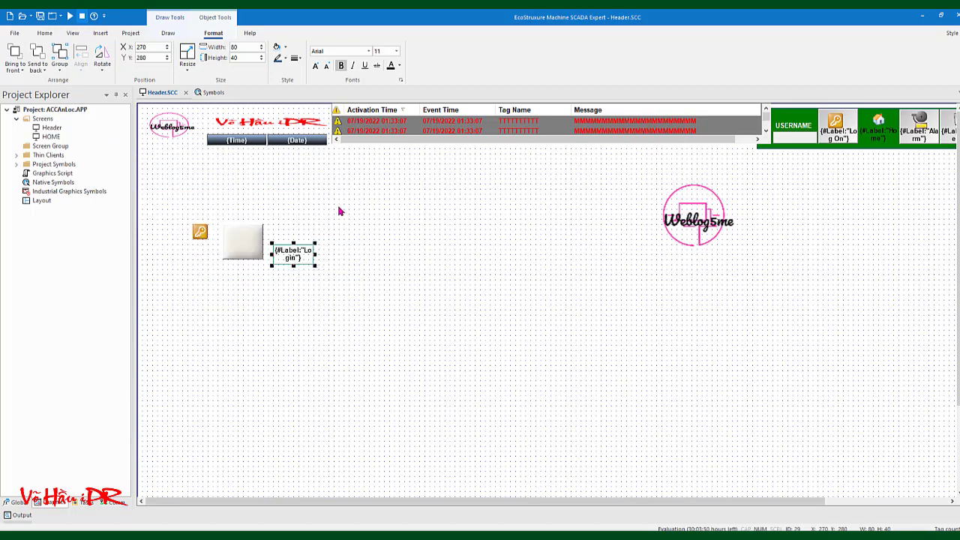
pyautogui.click(345, 263)
# Reset the Login label's border type to None
pyautogui.doubleClick(303, 259)
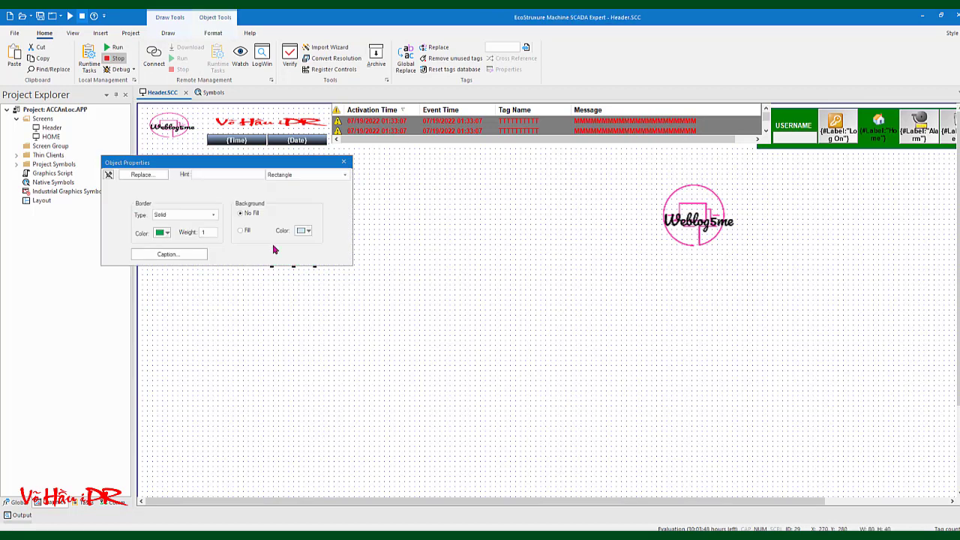
pyautogui.click(213, 215)
pyautogui.click(180, 230)
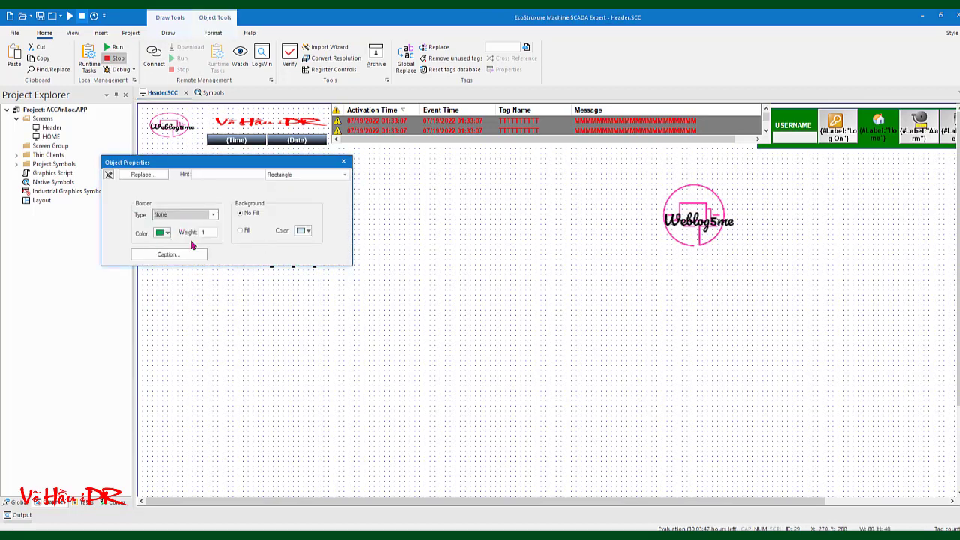
pyautogui.click(344, 162)
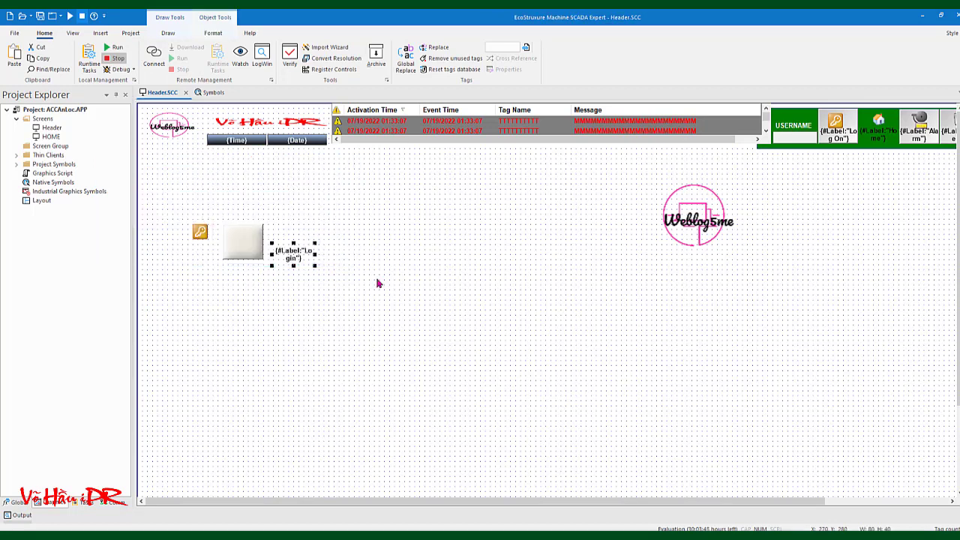
# Change the Login caption font colour to light blue
pyautogui.doubleClick(294, 258)
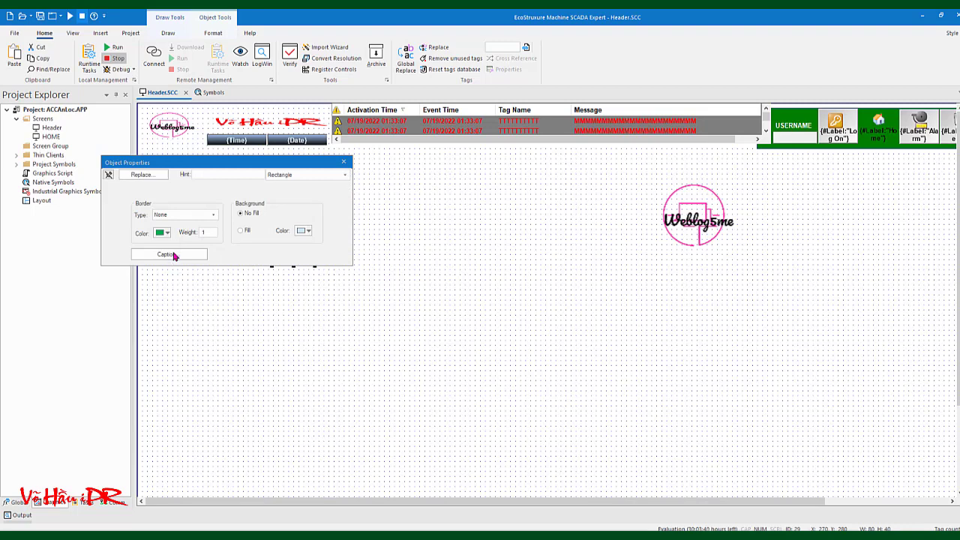
pyautogui.click(171, 255)
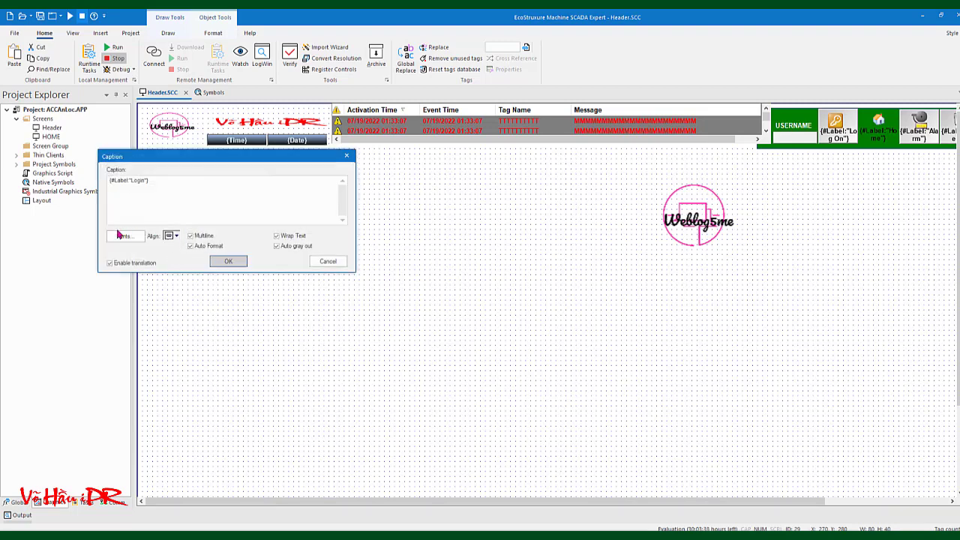
pyautogui.click(120, 236)
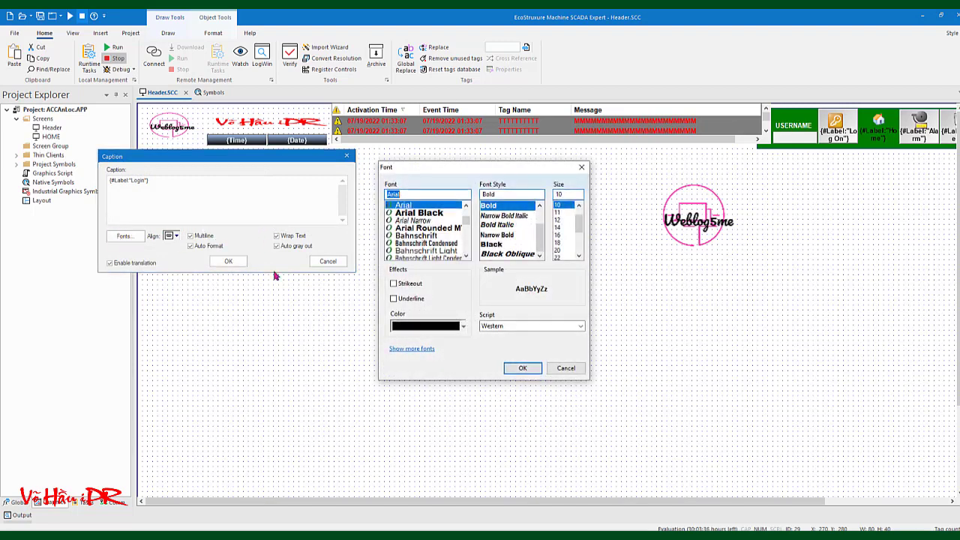
pyautogui.click(463, 327)
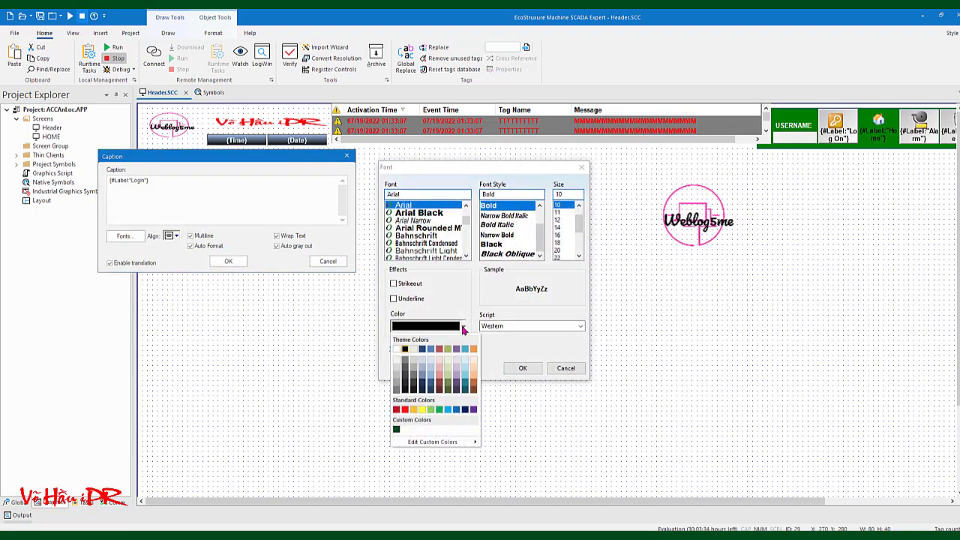
pyautogui.click(448, 409)
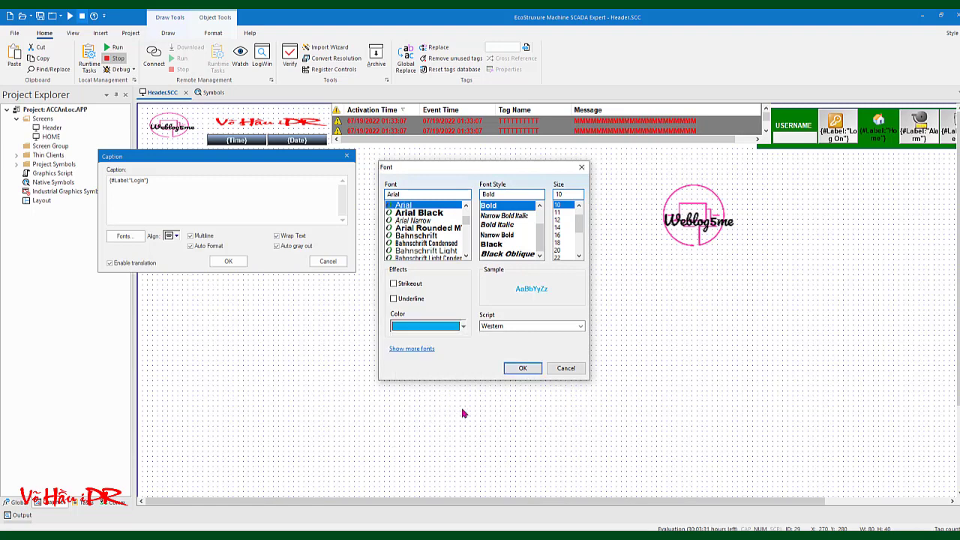
pyautogui.click(521, 369)
pyautogui.click(229, 262)
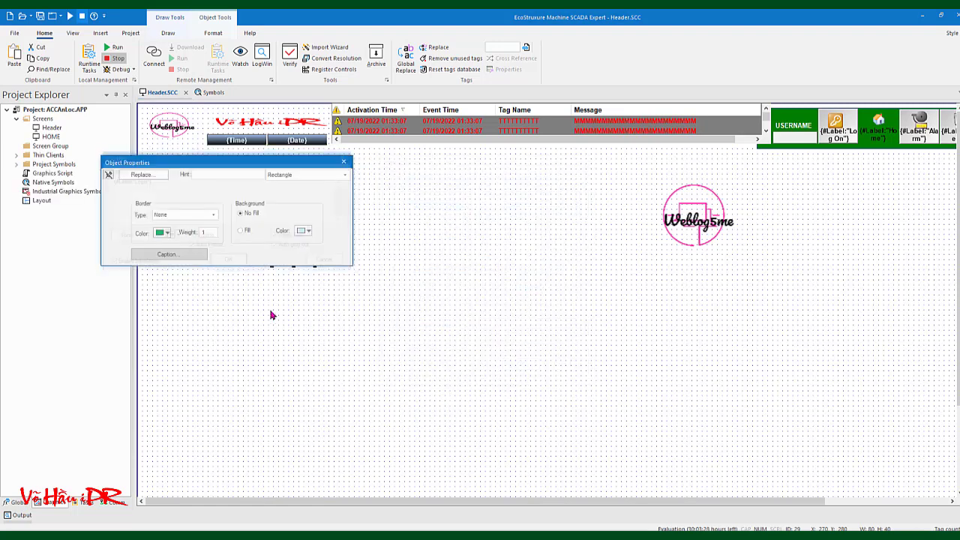
pyautogui.click(293, 259)
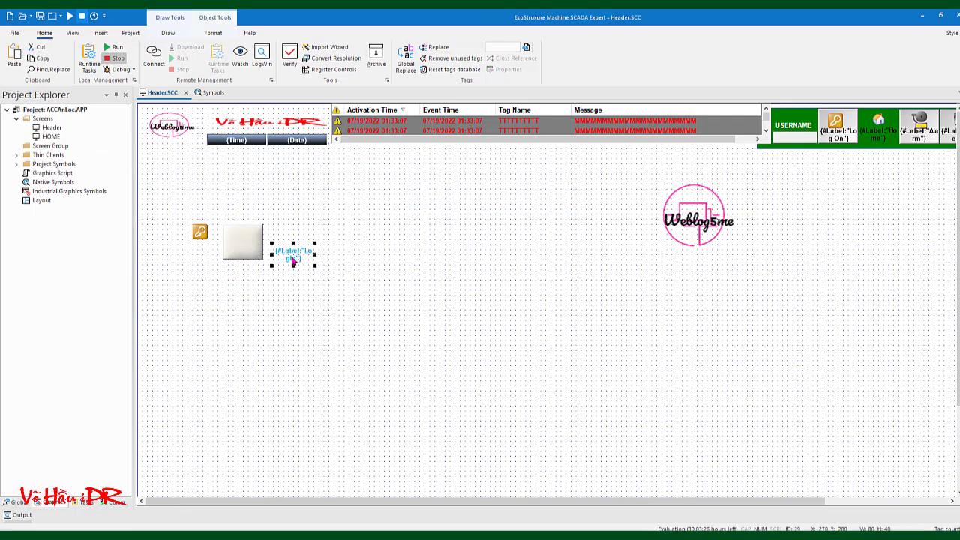
# Move the Login caption onto the grey button face and nudge the key icon lower
pyautogui.moveTo(293, 261); pyautogui.dragTo(248, 255)
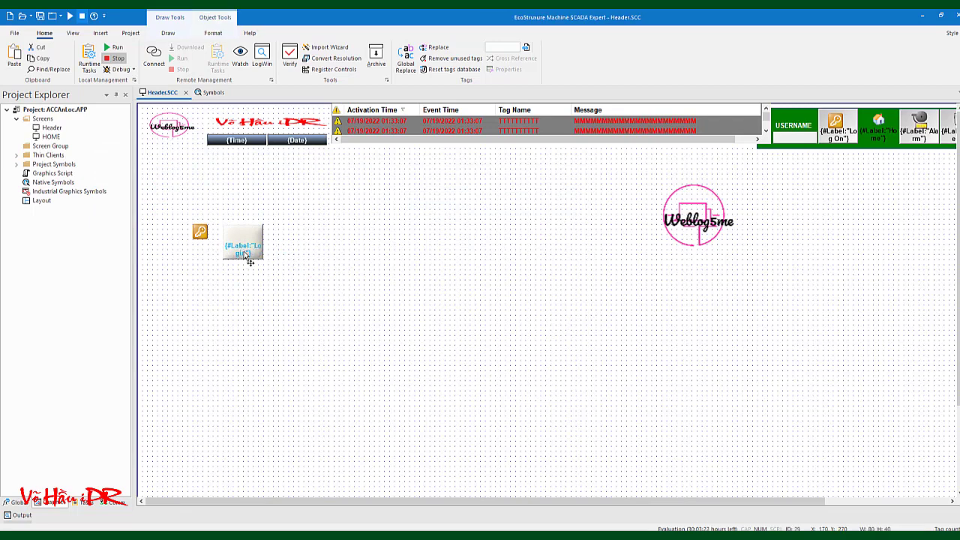
pyautogui.click(296, 292)
pyautogui.click(200, 232)
pyautogui.moveTo(200, 233)
pyautogui.mouseDown()
pyautogui.moveTo(242, 242)
pyautogui.moveTo(201, 237)
pyautogui.moveTo(205, 245)
pyautogui.mouseUp()
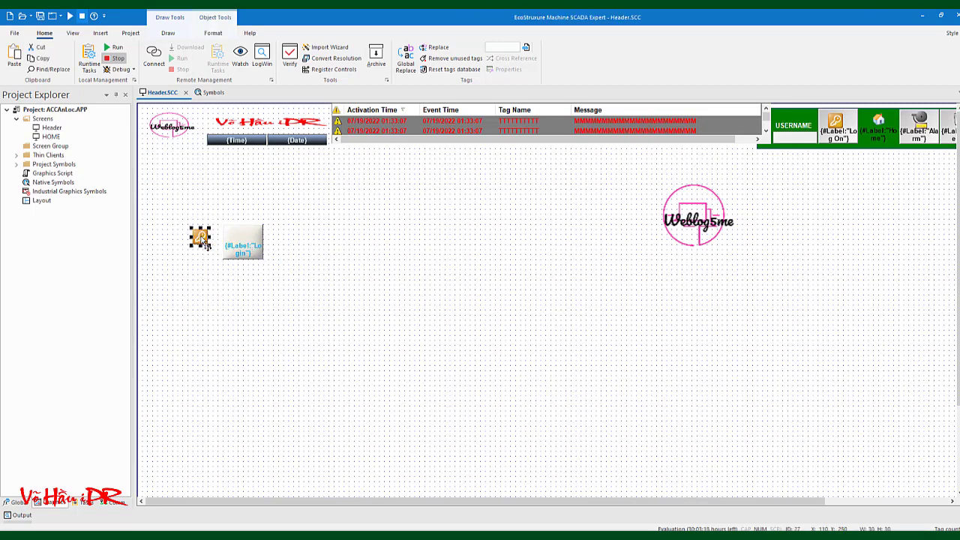
# Bring the key icon to the front and place it on top of the button
pyautogui.rightClick(202, 237)
pyautogui.click(234, 373)
pyautogui.moveTo(199, 239); pyautogui.dragTo(238, 236)
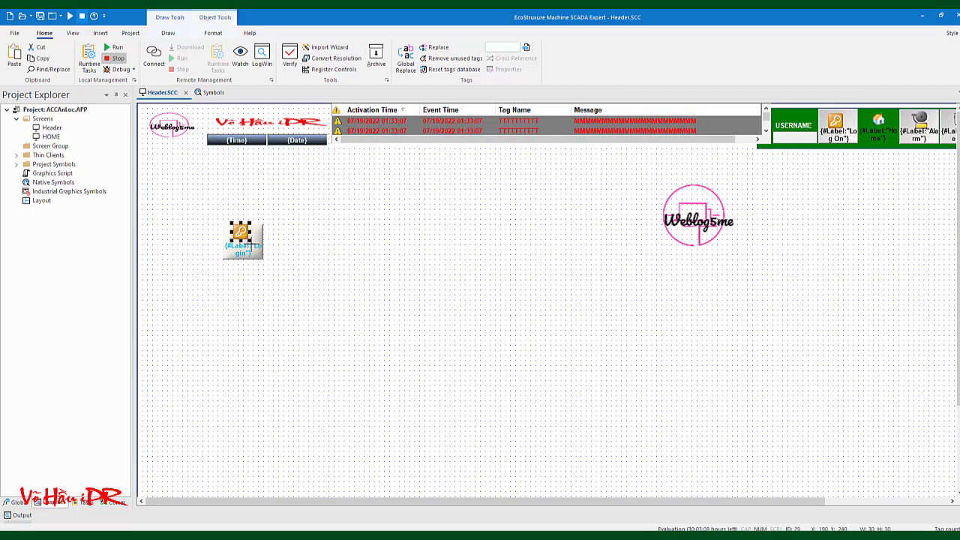
pyautogui.click(274, 240)
pyautogui.click(243, 242)
pyautogui.rightClick(310, 237)
pyautogui.click(357, 312)
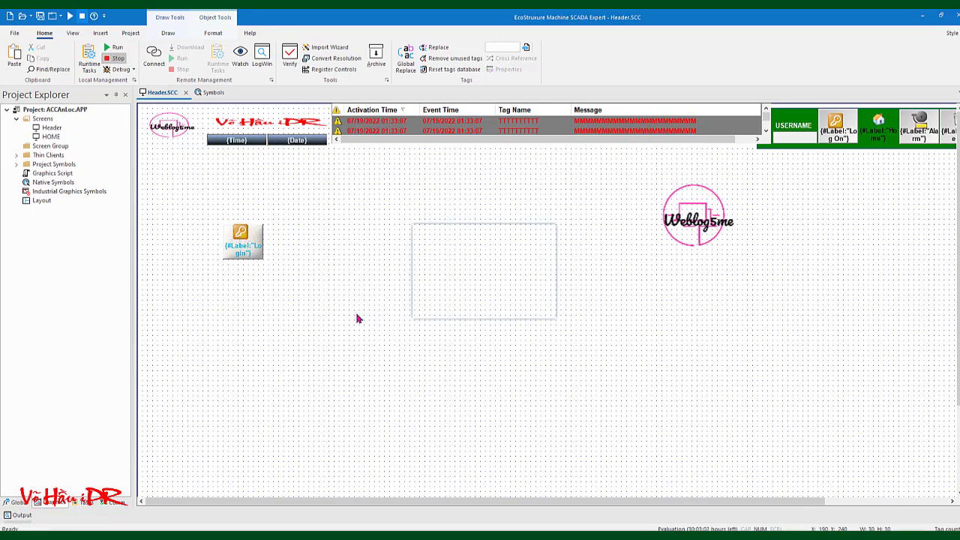
pyautogui.moveTo(442, 276); pyautogui.dragTo(402, 276)
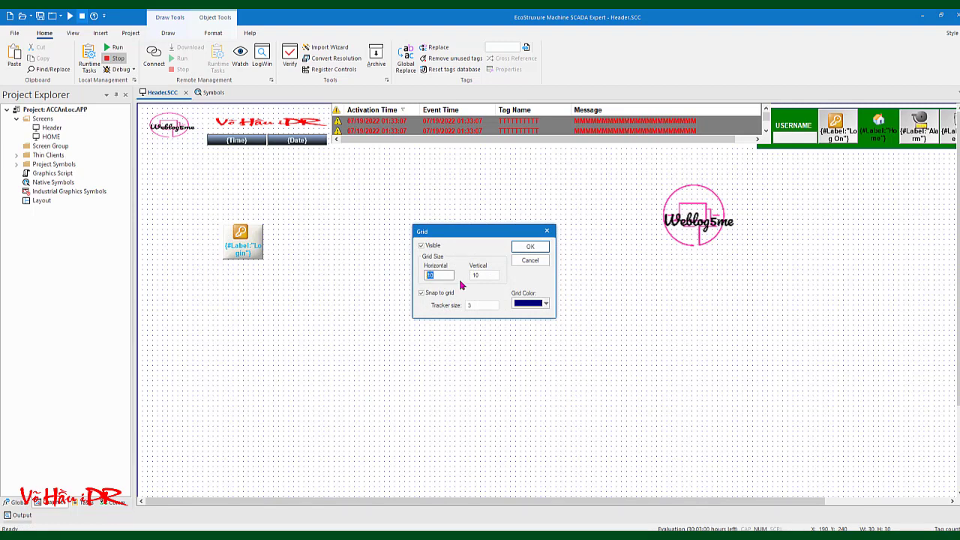
pyautogui.write('5')
pyautogui.doubleClick(477, 275)
pyautogui.write('5')
pyautogui.click(530, 248)
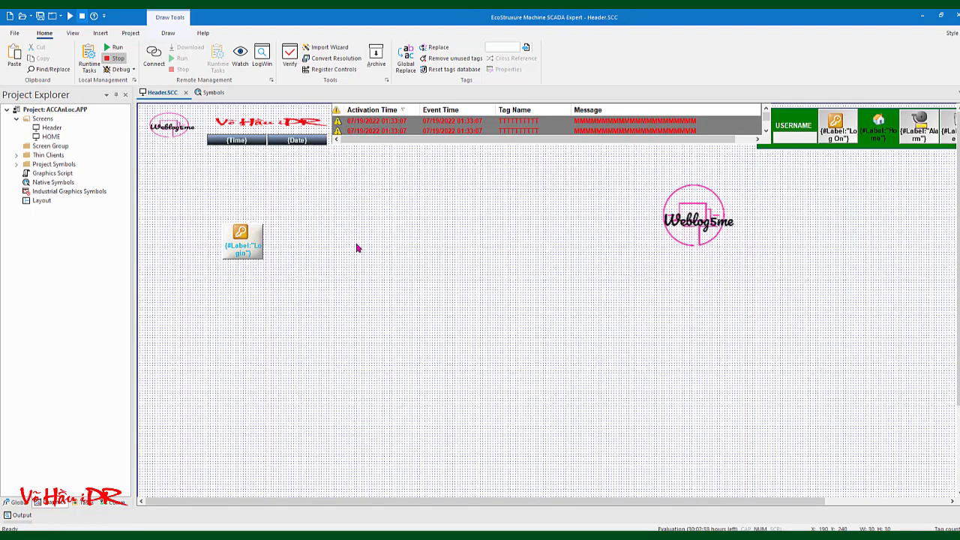
pyautogui.moveTo(242, 241); pyautogui.dragTo(243, 243)
pyautogui.click(338, 247)
pyautogui.rightClick(338, 247)
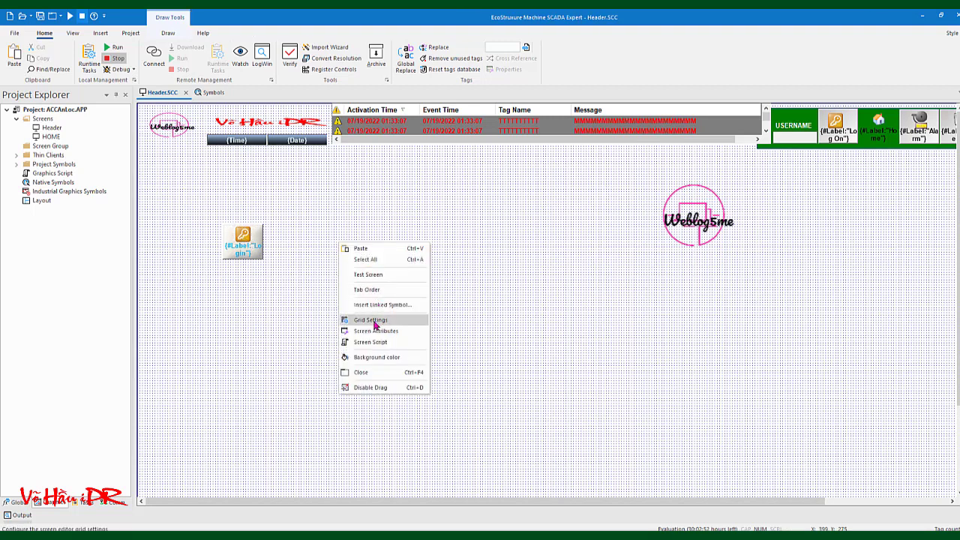
pyautogui.click(372, 321)
pyautogui.doubleClick(438, 275)
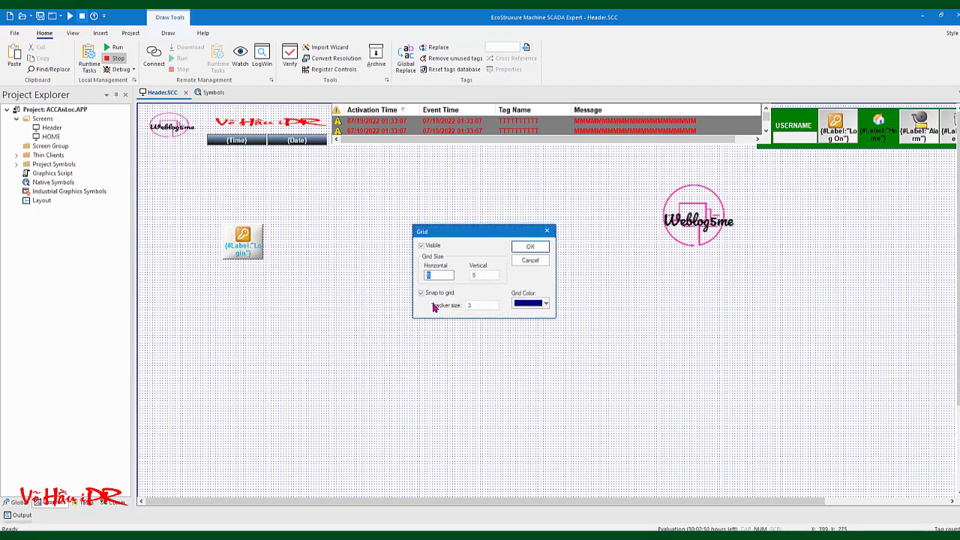
pyautogui.write('10')
pyautogui.doubleClick(476, 275)
pyautogui.write('10')
pyautogui.click(529, 246)
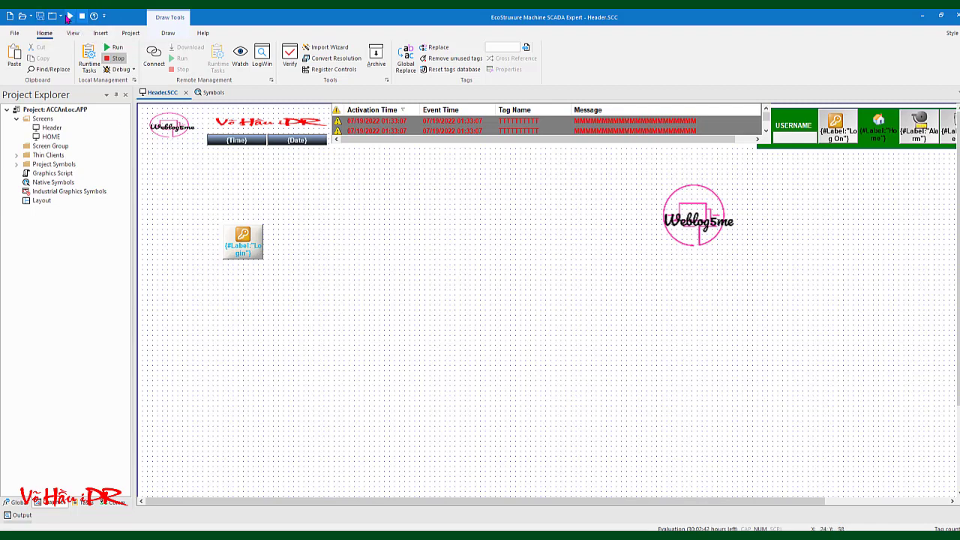
pyautogui.click(69, 15)
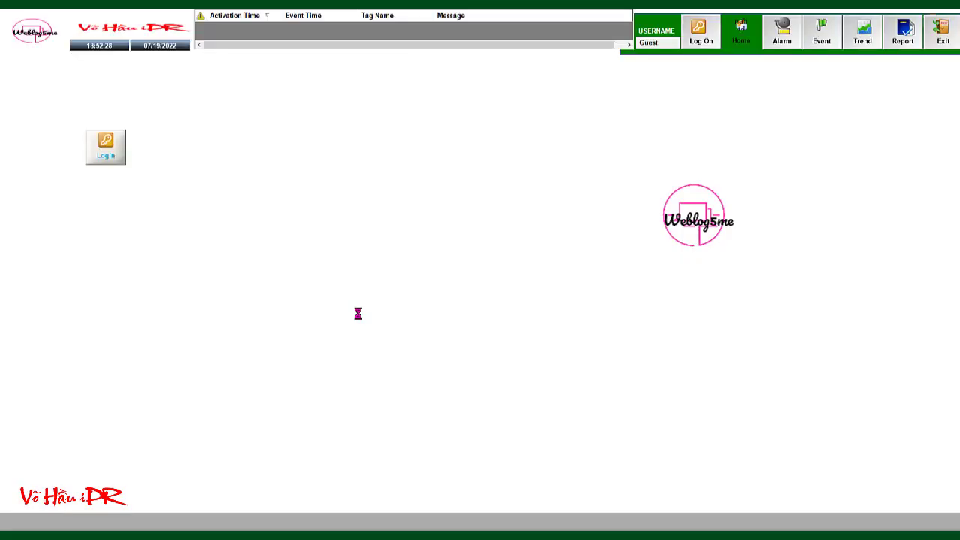
pyautogui.click(106, 141)
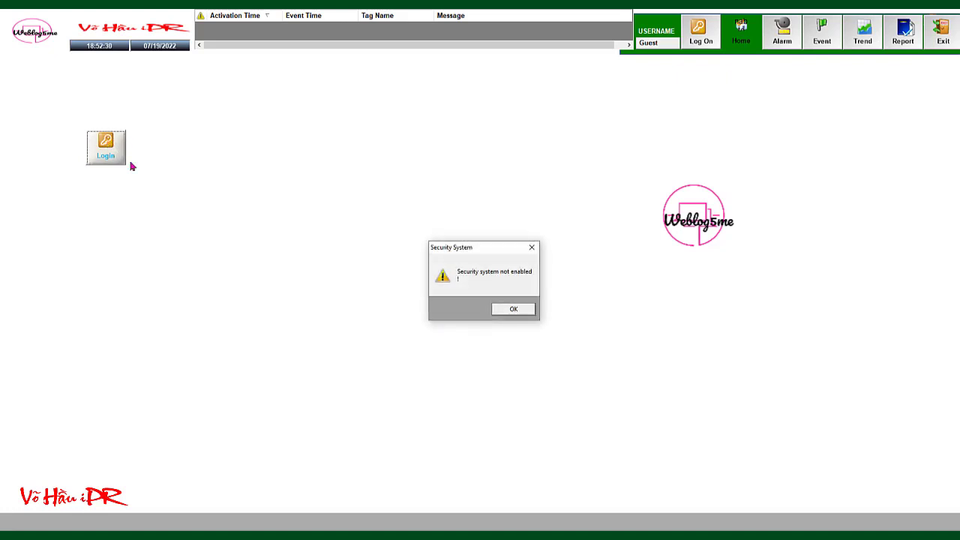
pyautogui.click(500, 309)
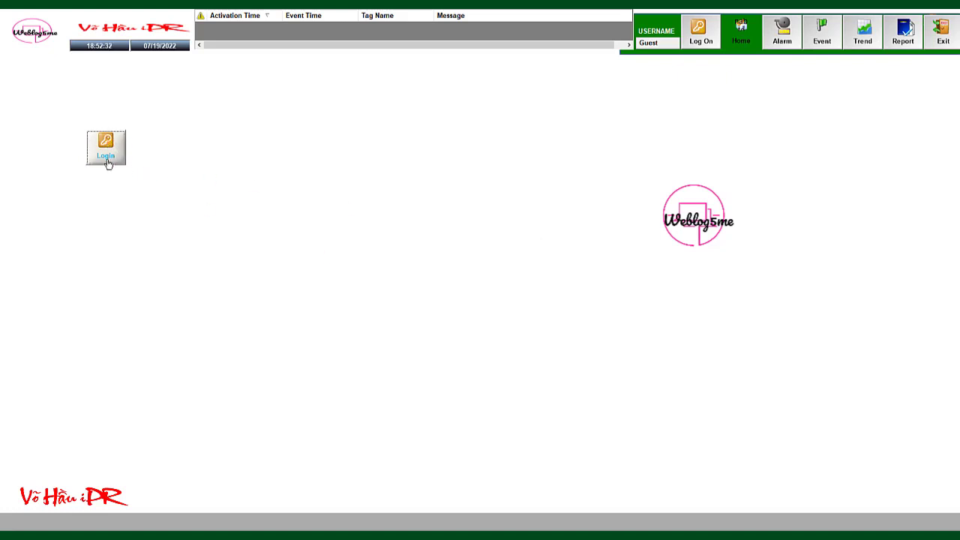
pyautogui.click(107, 161)
pyautogui.click(508, 309)
pyautogui.click(700, 36)
pyautogui.click(513, 309)
pyautogui.click(942, 33)
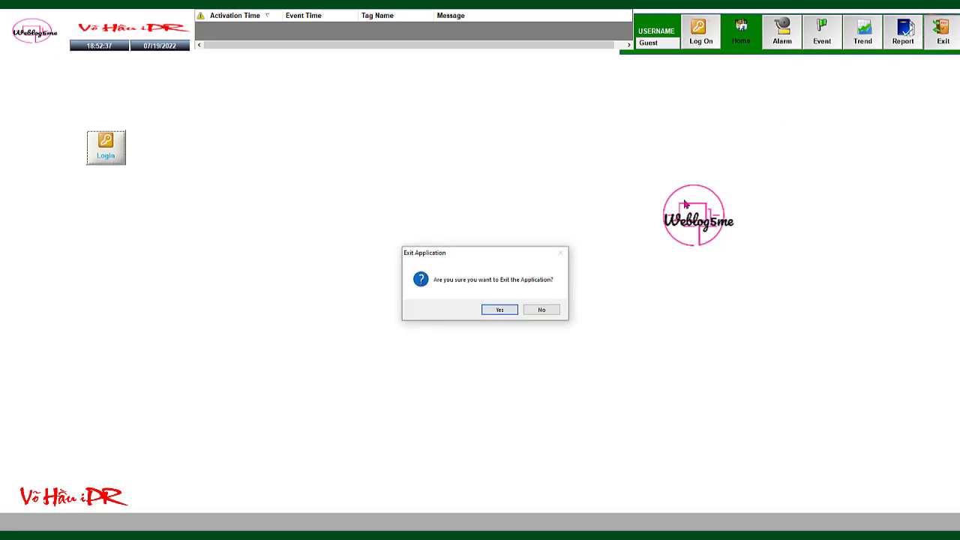
pyautogui.click(498, 310)
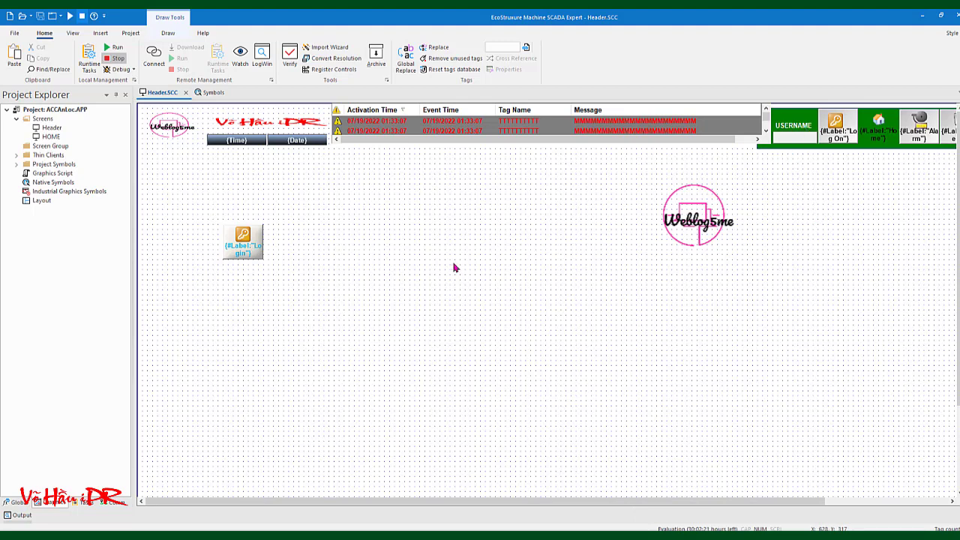
# Show the Global tree in Project Explorer and expand Security and its Users list
pyautogui.click(84, 502)
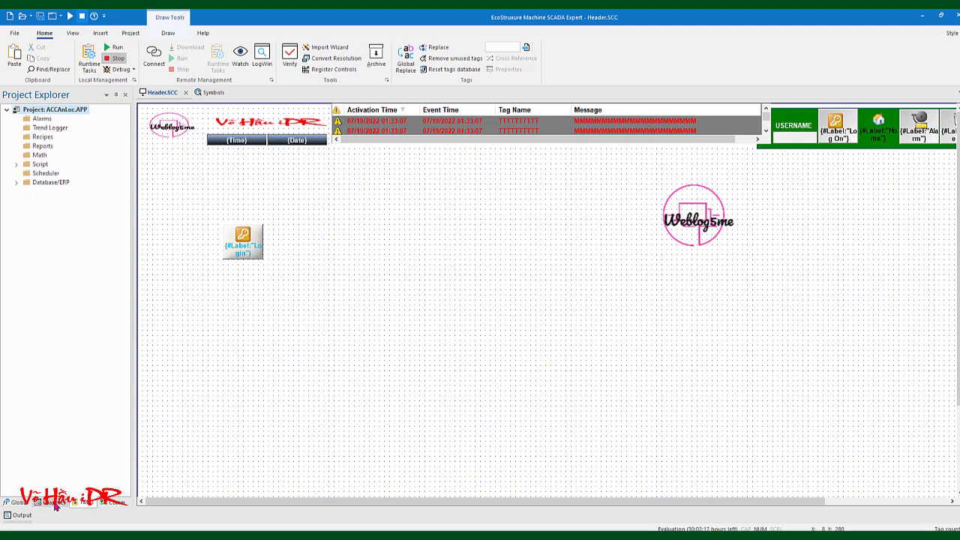
pyautogui.click(47, 504)
pyautogui.click(21, 503)
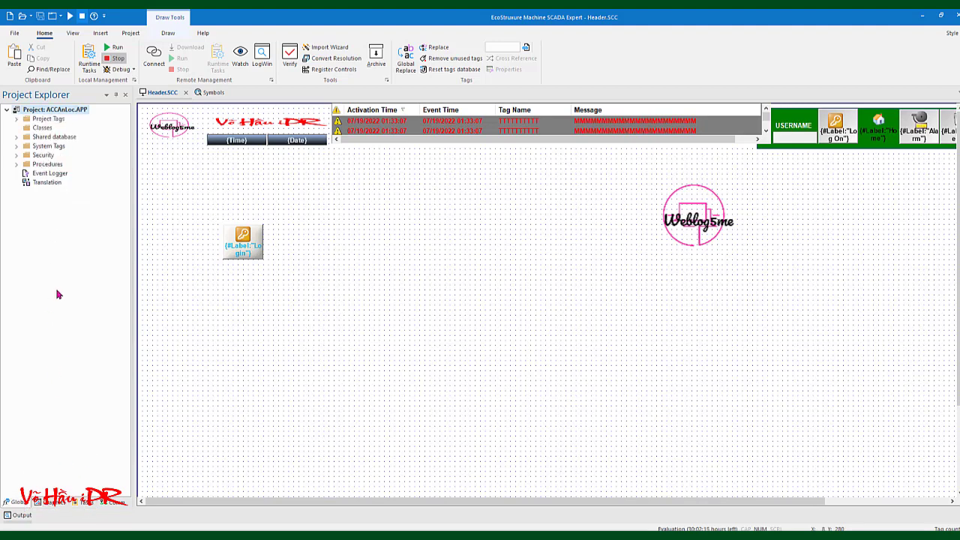
pyautogui.click(16, 155)
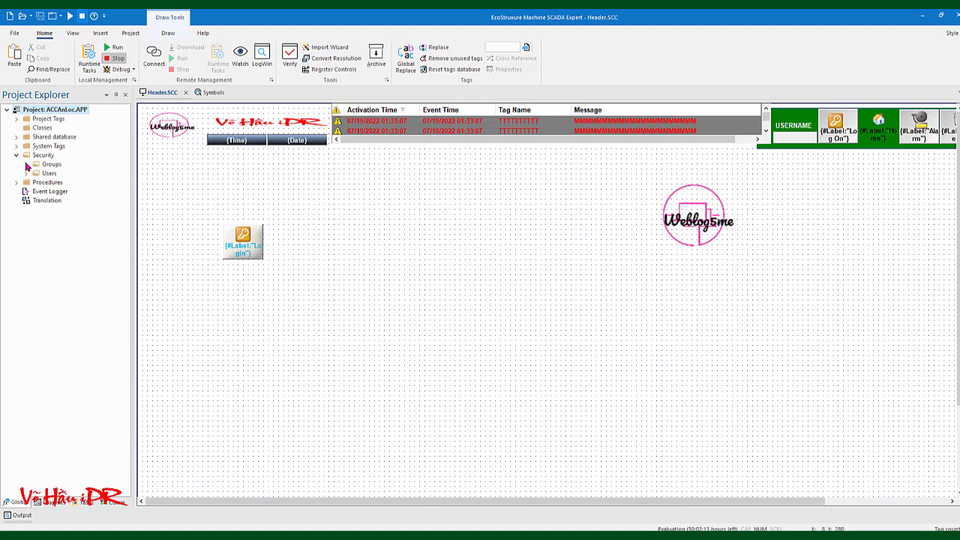
pyautogui.click(26, 173)
# View and close the Guest user account settings, then bring up the Guest group's options
pyautogui.click(51, 183)
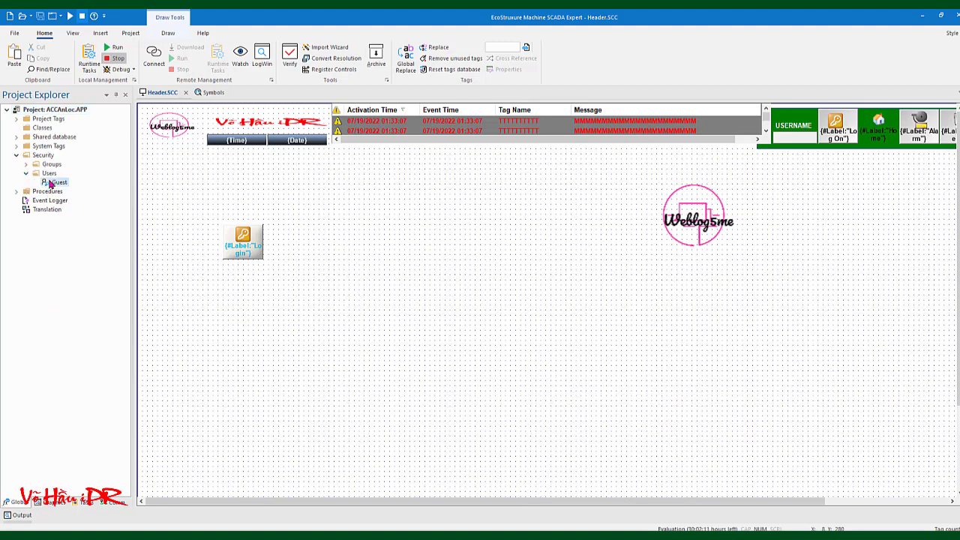
pyautogui.doubleClick(51, 183)
pyautogui.click(181, 151)
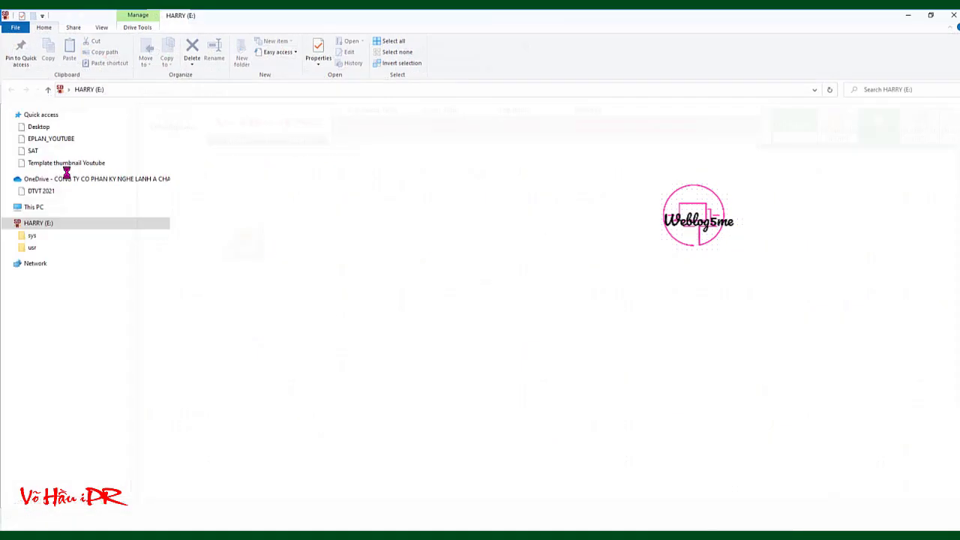
pyautogui.click(955, 14)
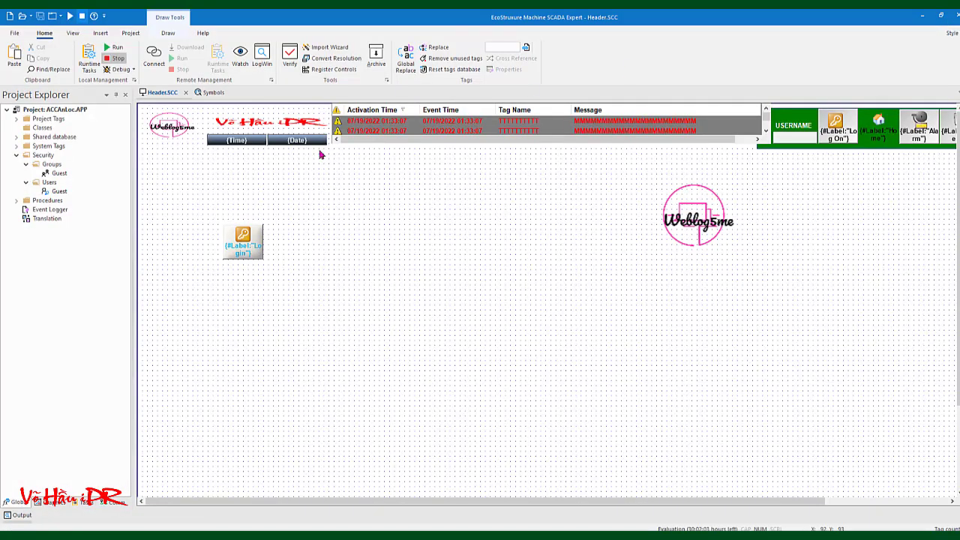
pyautogui.rightClick(56, 172)
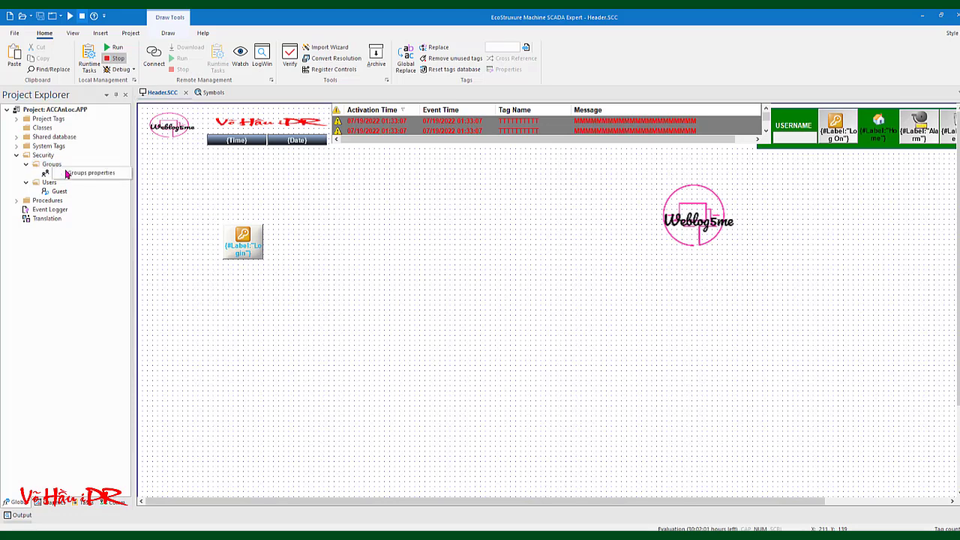
# Add a new group account named admin, keeping Use Default Rights checked
pyautogui.click(70, 175)
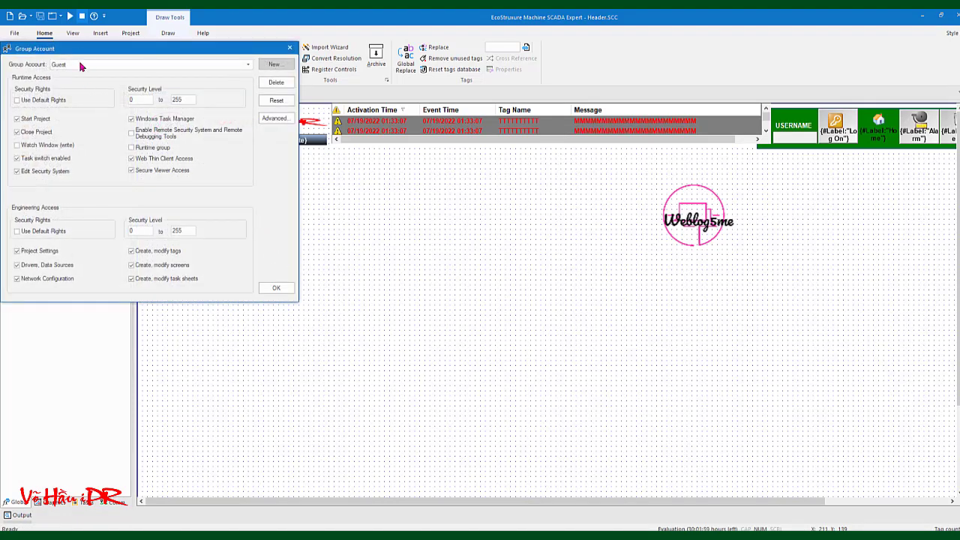
pyautogui.click(81, 66)
pyautogui.click(81, 66)
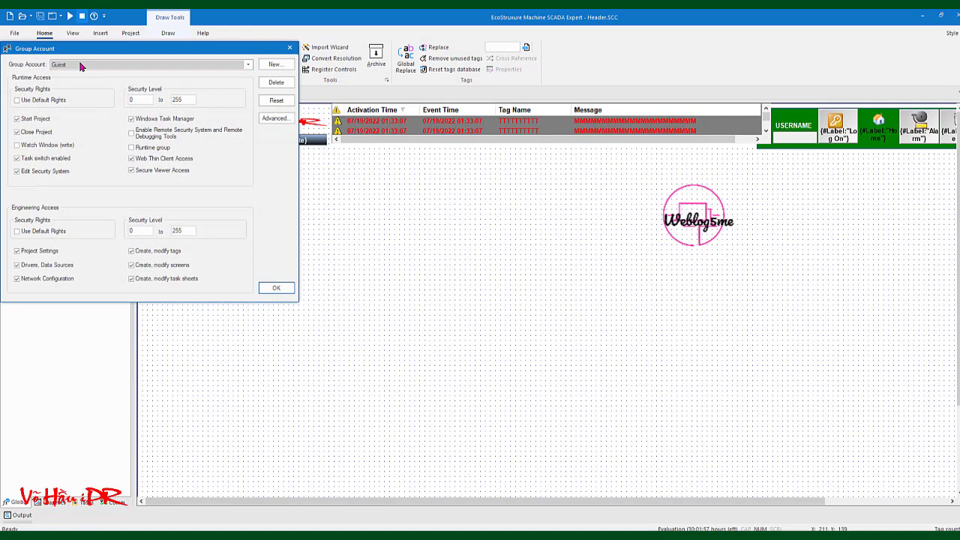
pyautogui.click(273, 66)
pyautogui.click(150, 159)
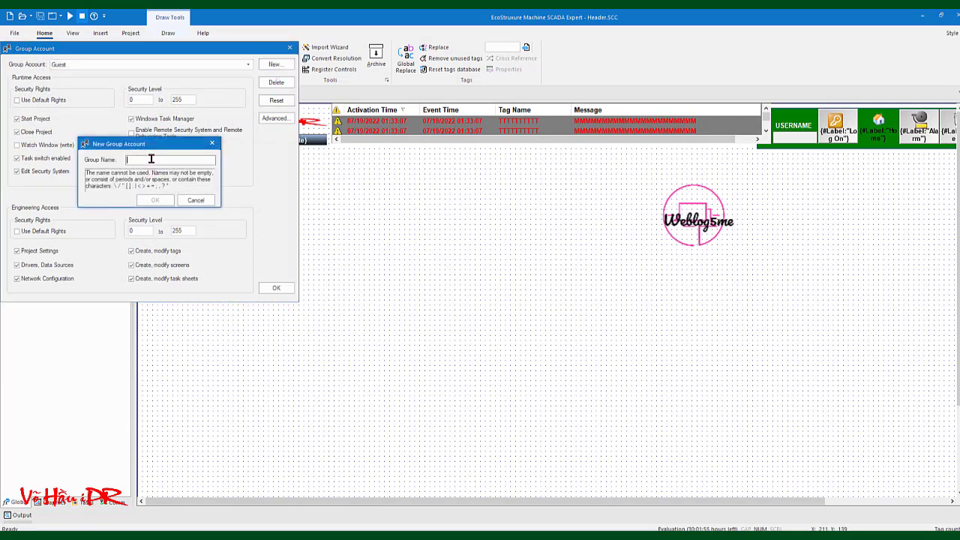
pyautogui.write('Admin')
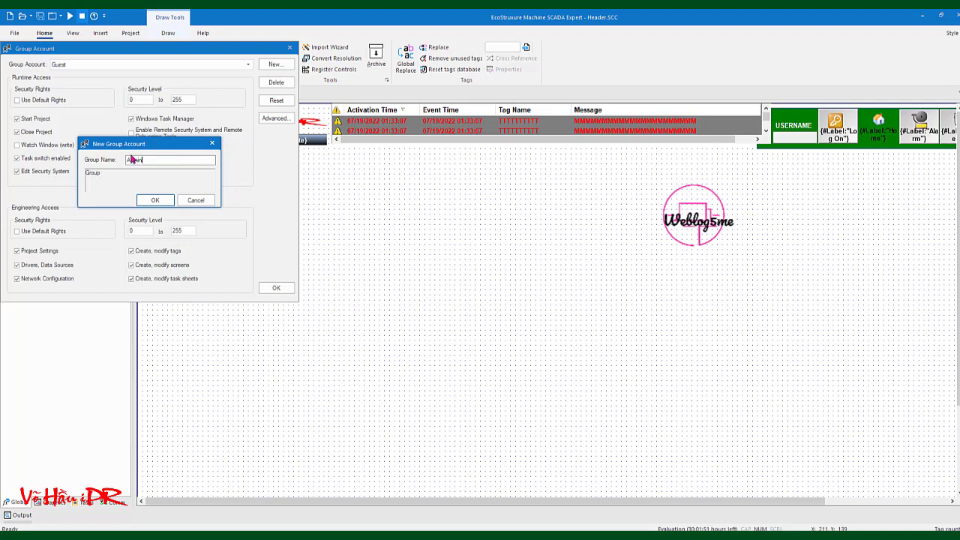
pyautogui.click(154, 201)
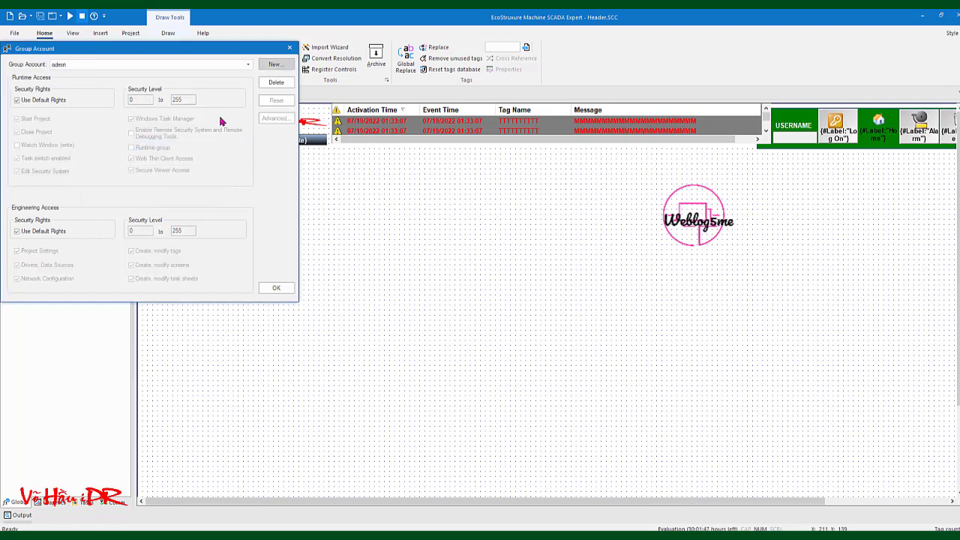
pyautogui.click(276, 289)
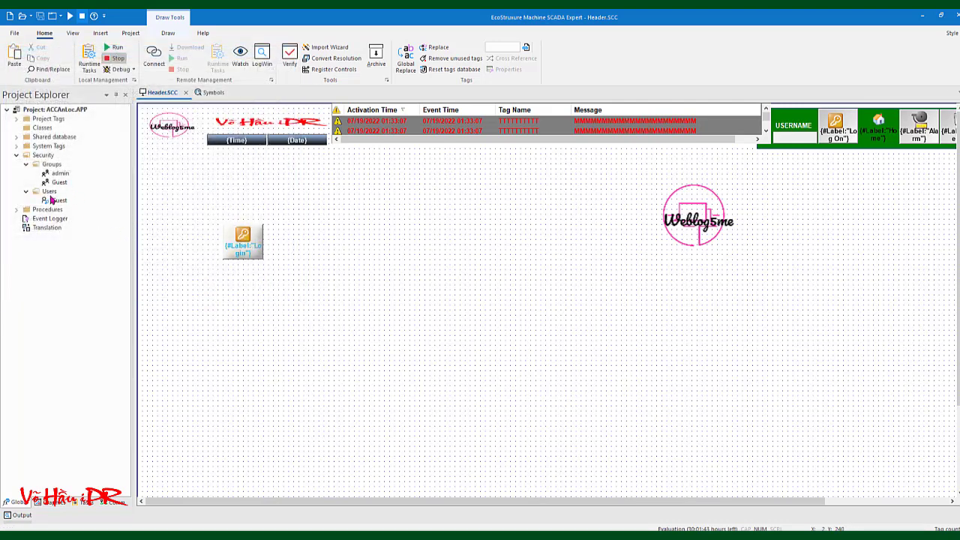
# Create a new user named admin, entering the full name and the password twice
pyautogui.doubleClick(48, 193)
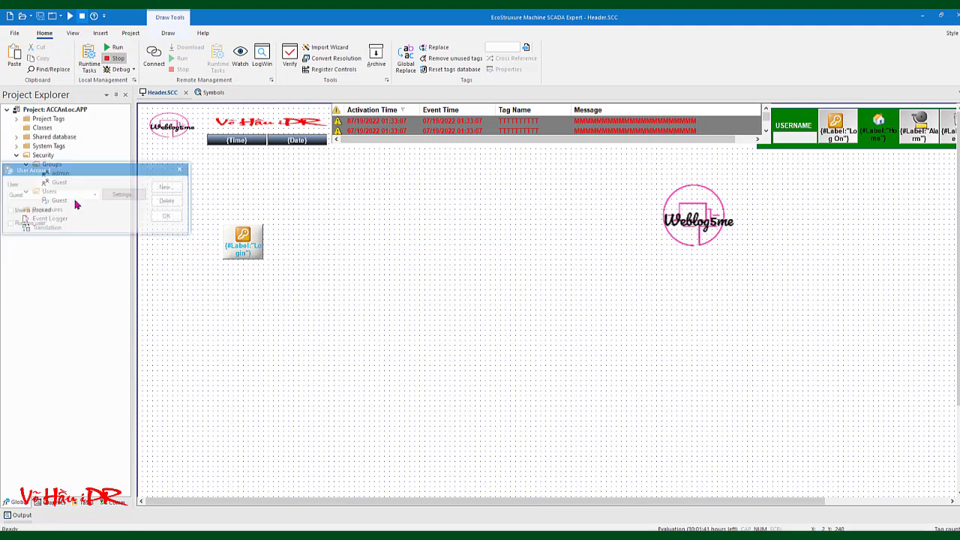
pyautogui.click(162, 188)
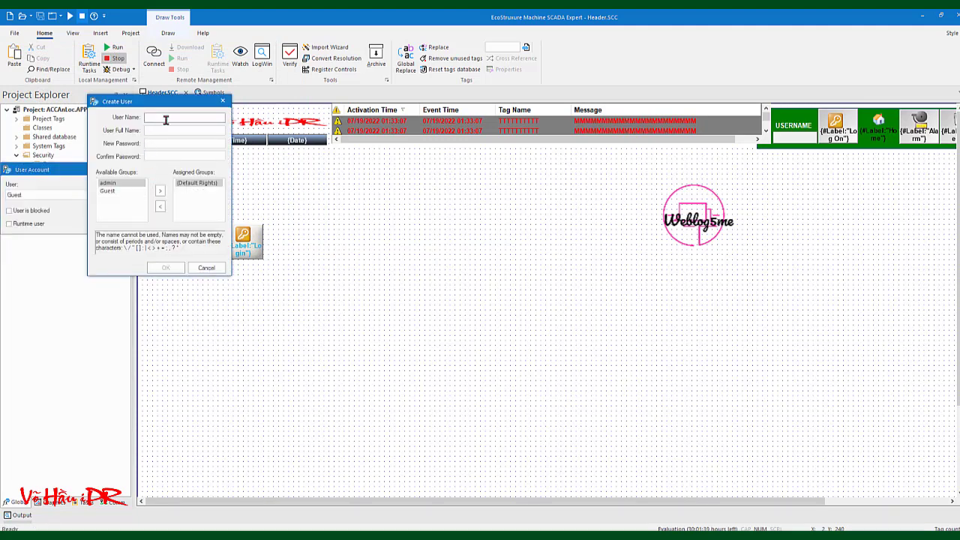
pyautogui.write('Ad')
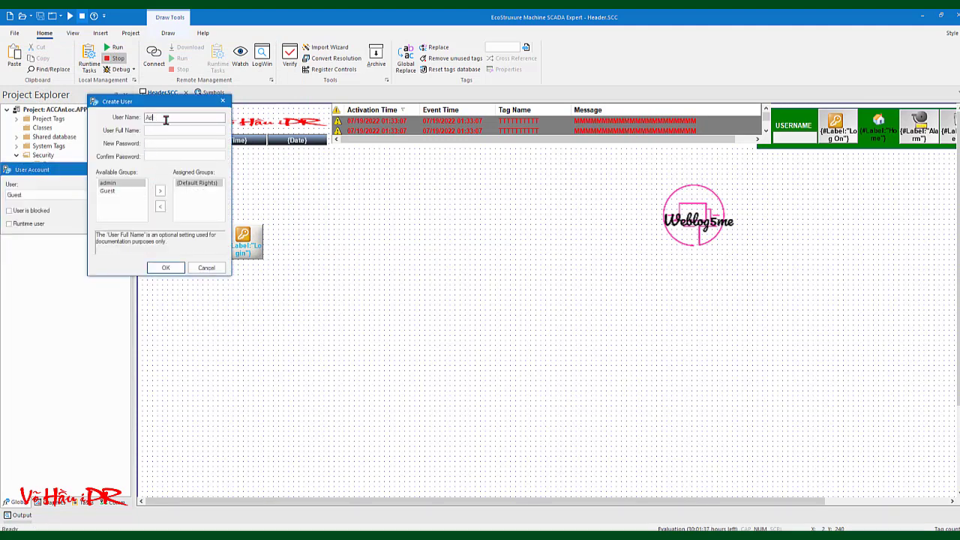
pyautogui.press('BackSpace')
pyautogui.press('BackSpace')
pyautogui.write('admin')
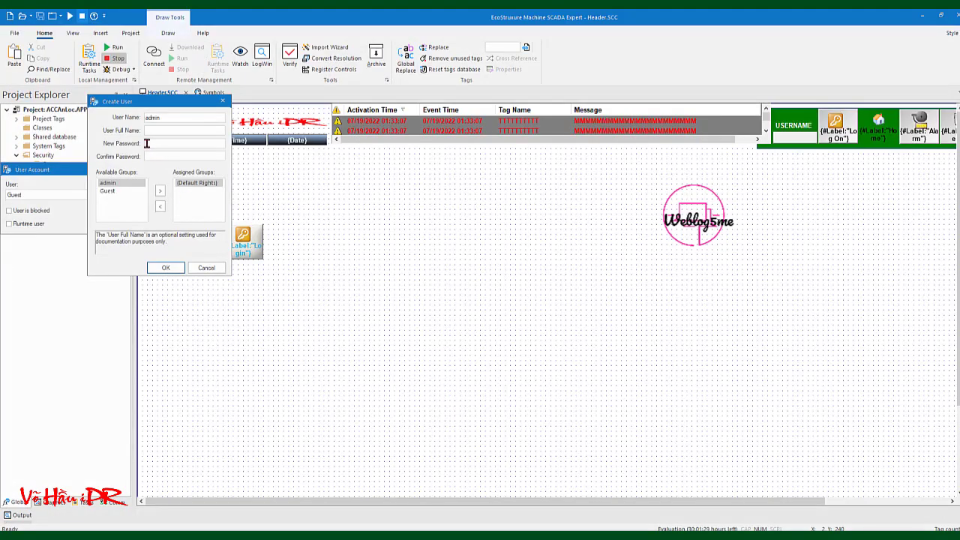
pyautogui.click(149, 131)
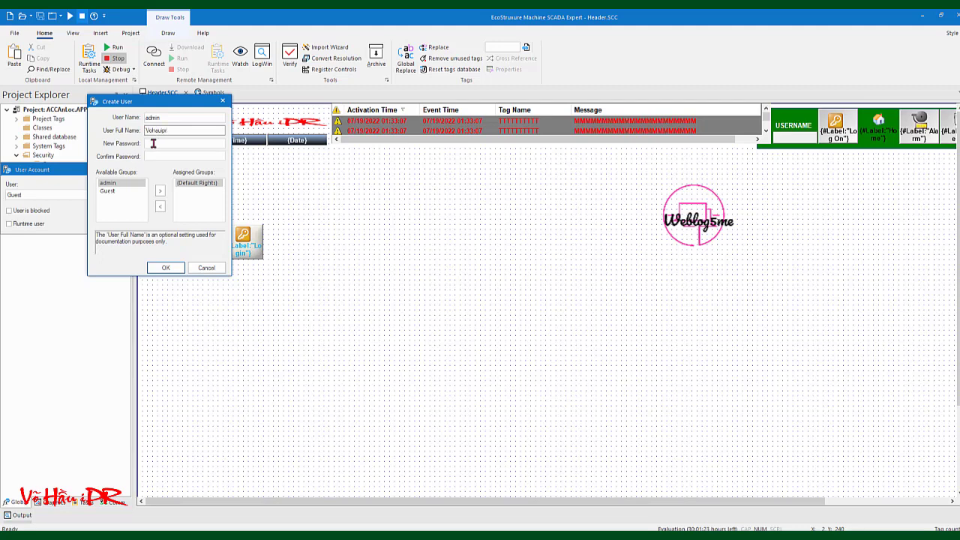
pyautogui.click(154, 142)
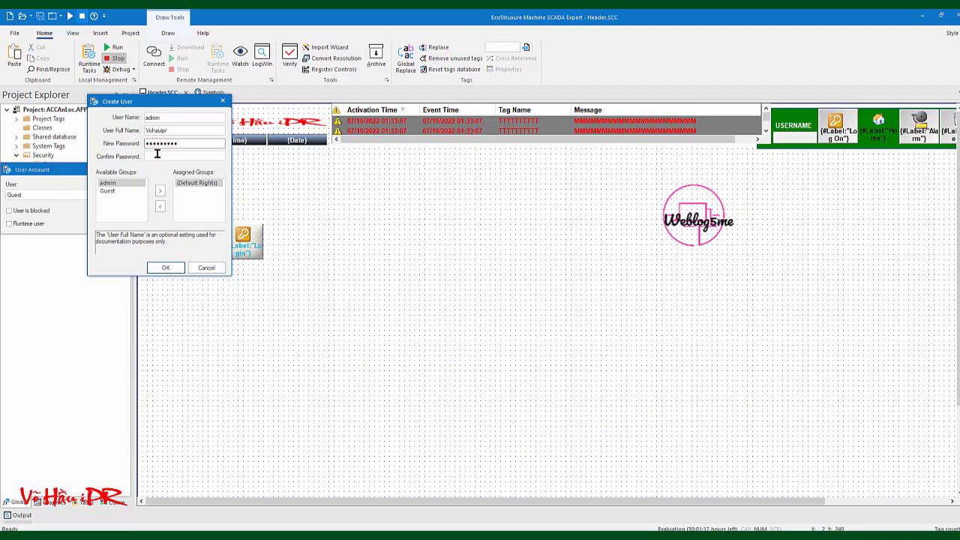
pyautogui.click(155, 156)
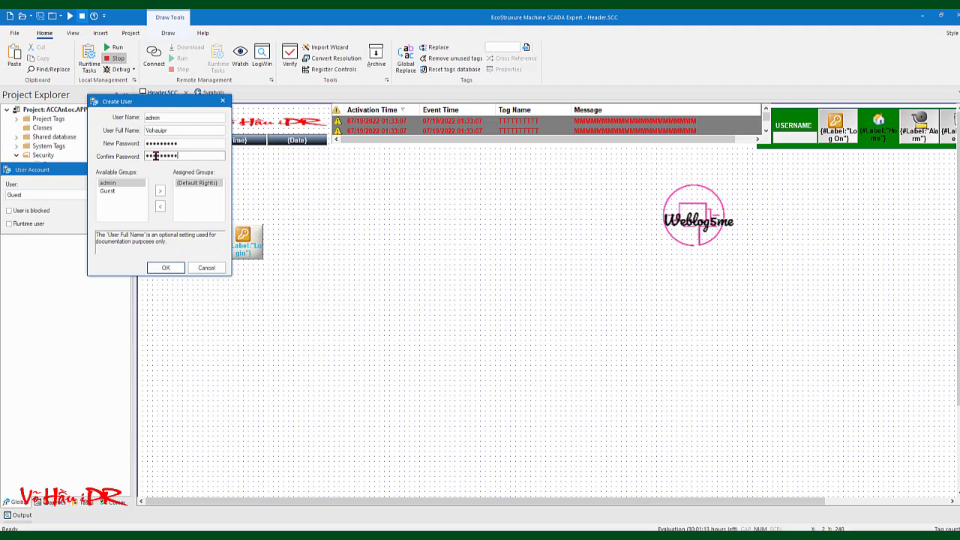
# Assign the admin user to the admin group and confirm the new account
pyautogui.click(162, 209)
pyautogui.click(117, 191)
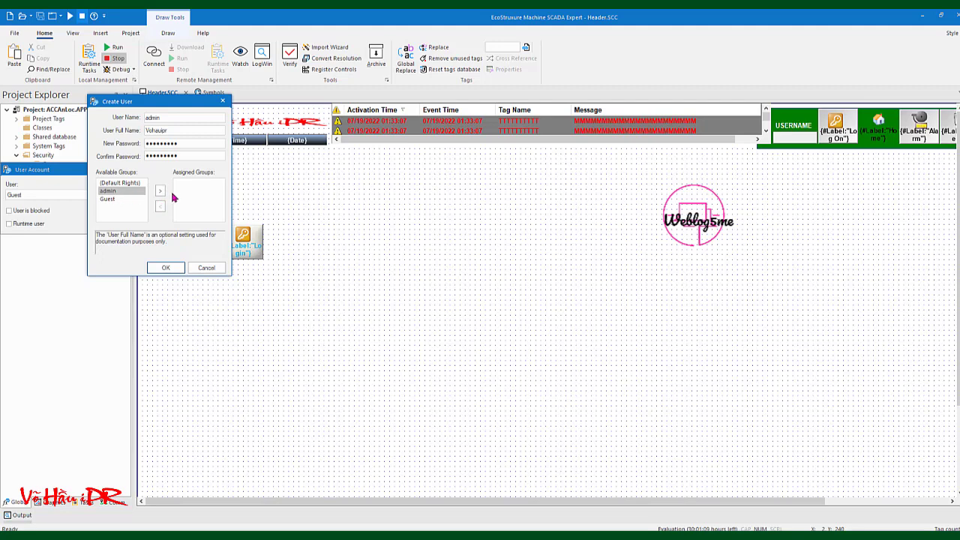
pyautogui.click(159, 192)
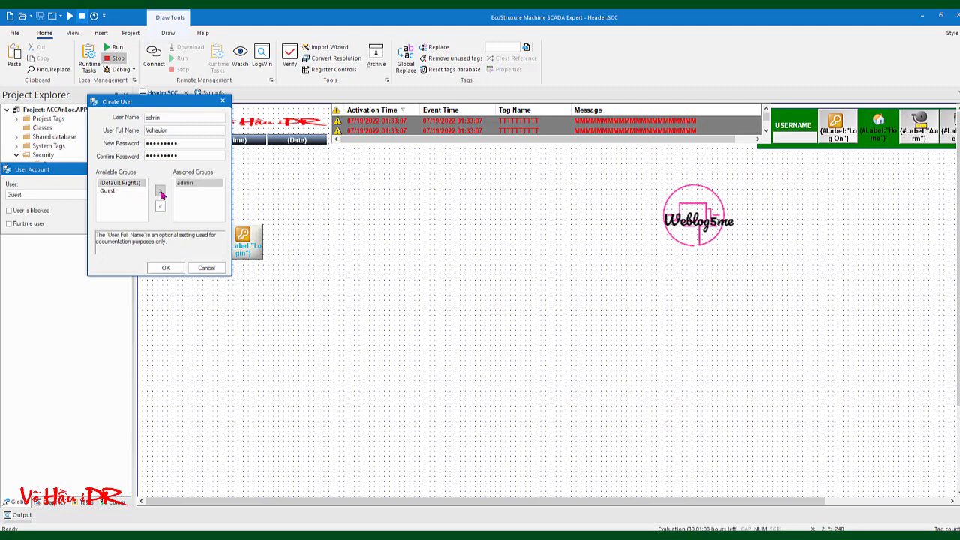
pyautogui.click(158, 267)
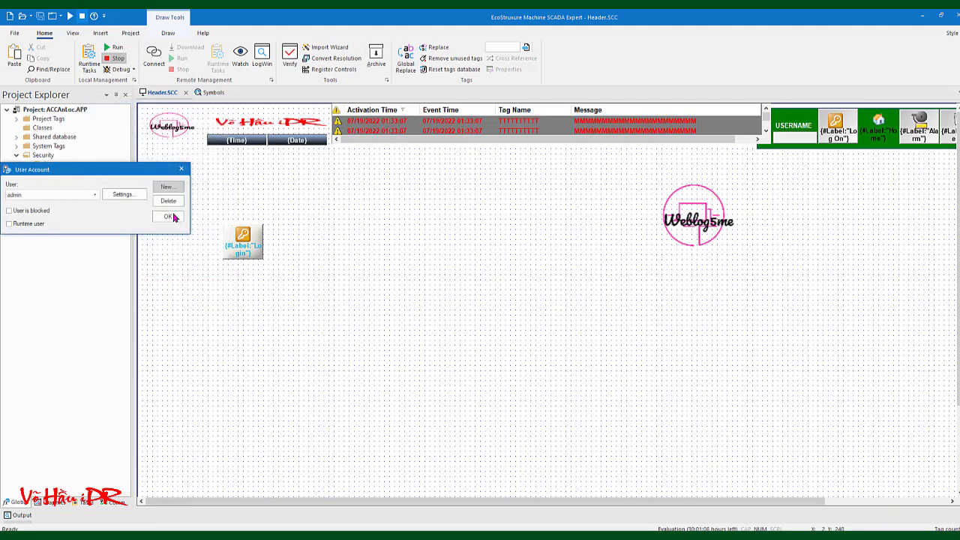
pyautogui.click(168, 217)
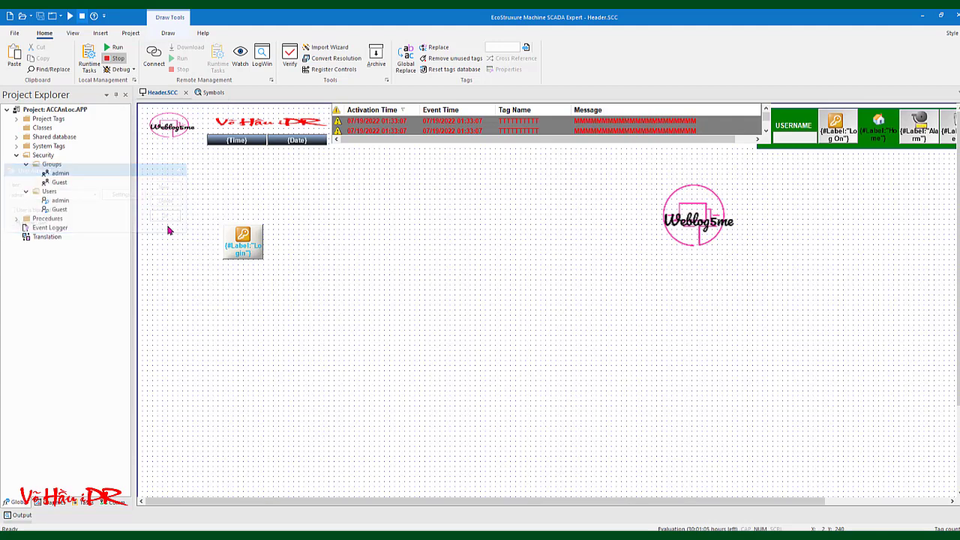
pyautogui.click(242, 237)
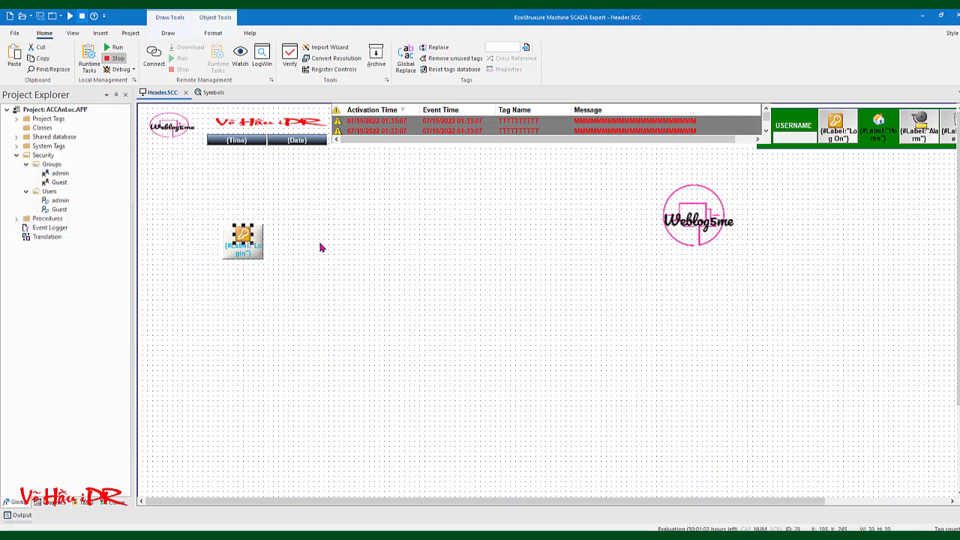
pyautogui.click(321, 248)
pyautogui.click(113, 48)
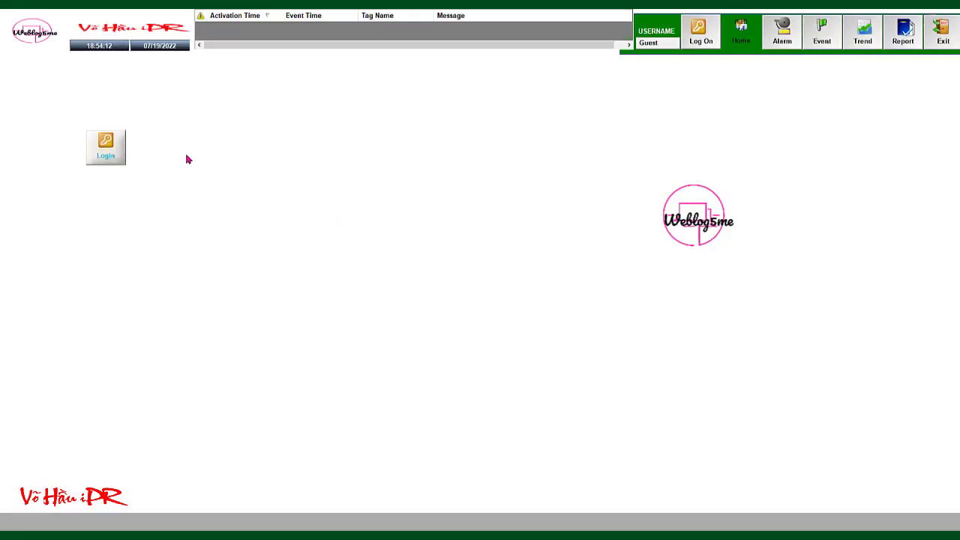
pyautogui.click(106, 142)
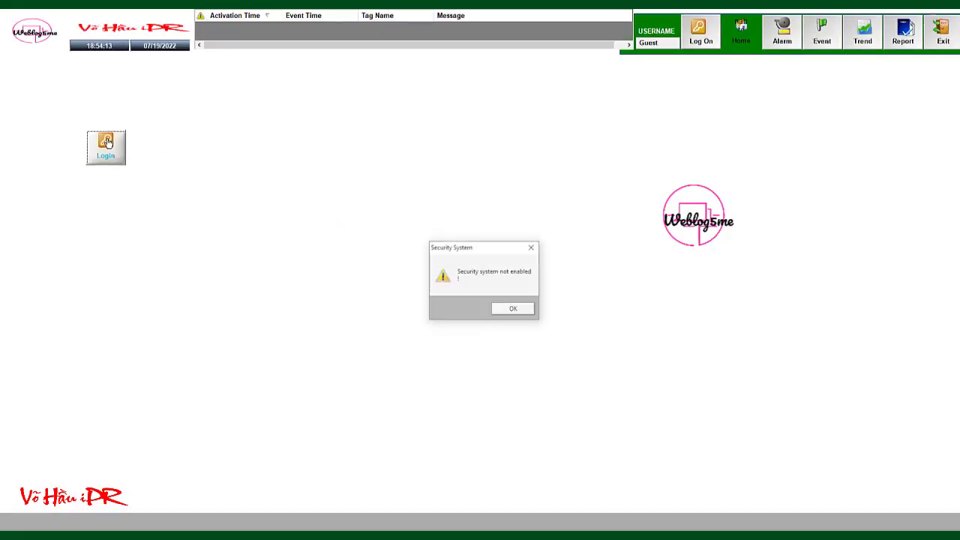
pyautogui.click(517, 310)
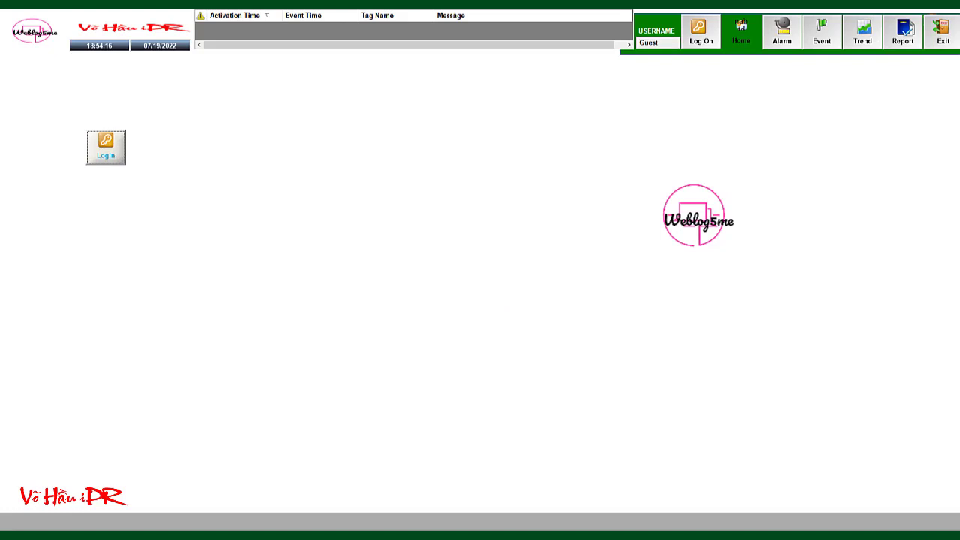
pyautogui.click(942, 30)
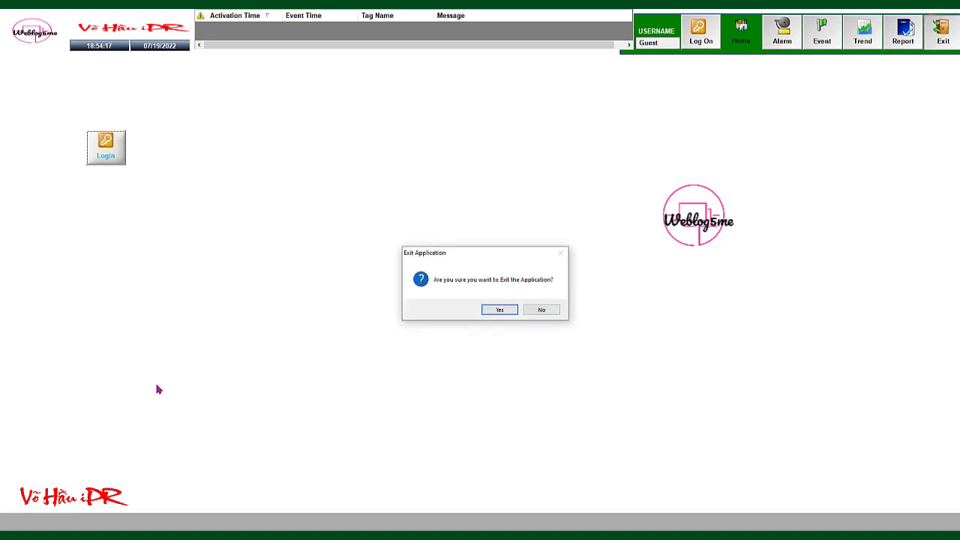
pyautogui.click(499, 311)
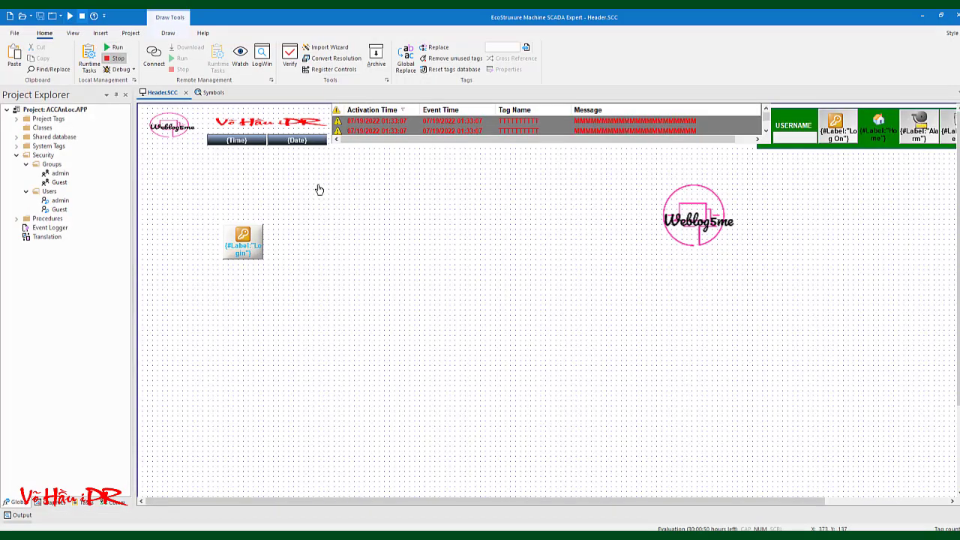
# Check the duplicated Login button's symbol properties and component types, then select it
pyautogui.click(245, 237)
pyautogui.doubleClick(246, 237)
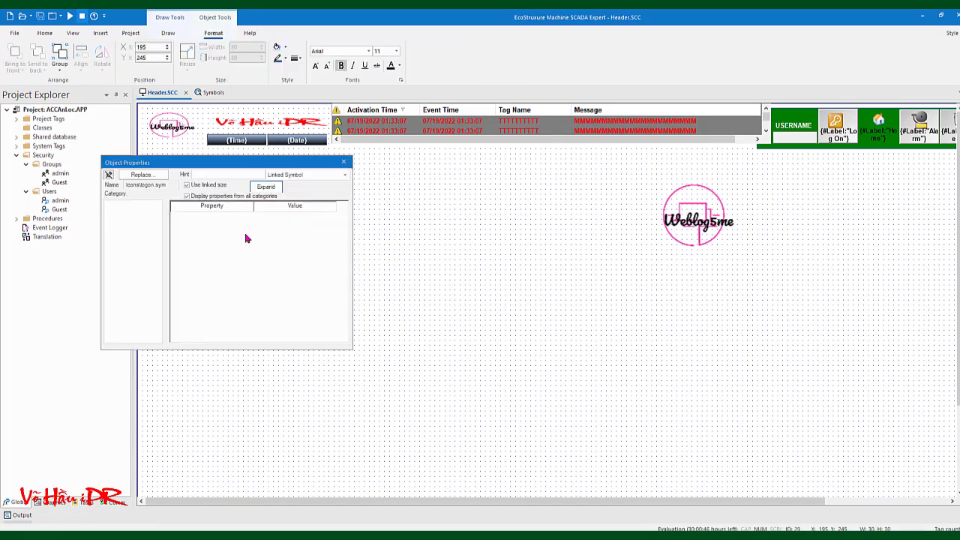
pyautogui.click(326, 176)
pyautogui.click(327, 184)
pyautogui.click(343, 161)
pyautogui.click(201, 212)
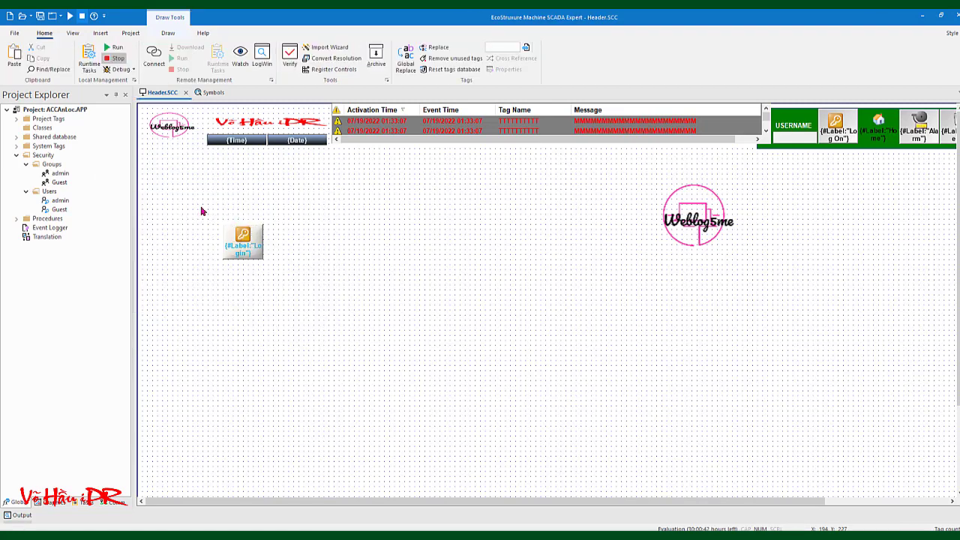
pyautogui.moveTo(191, 206); pyautogui.dragTo(330, 335)
# Unlink the Login button from its linked library symbol
pyautogui.rightClick(238, 243)
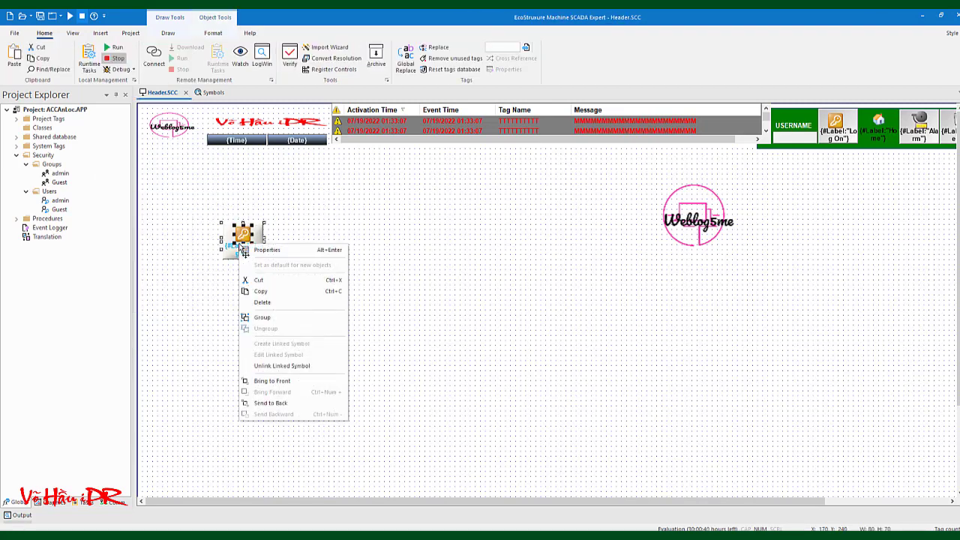
pyautogui.click(263, 317)
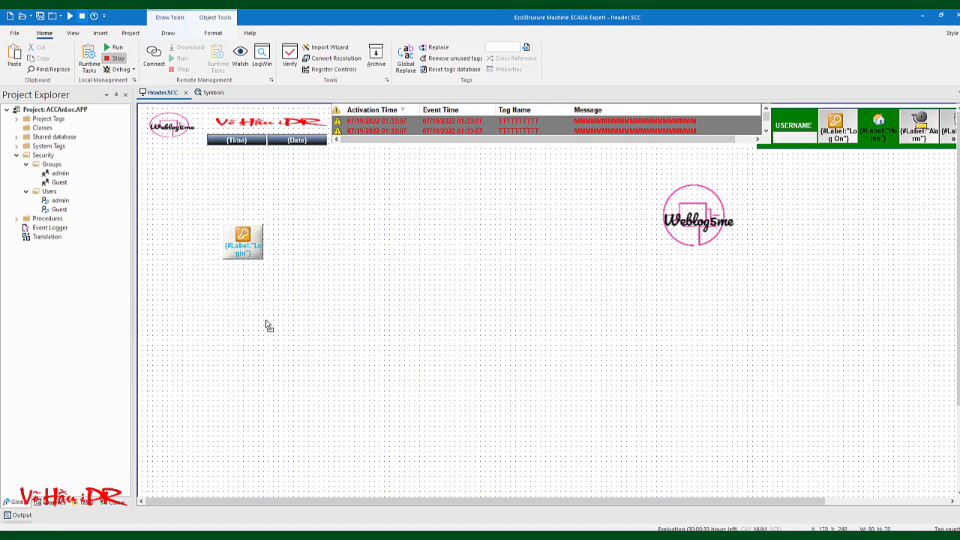
pyautogui.click(259, 254)
pyautogui.rightClick(258, 254)
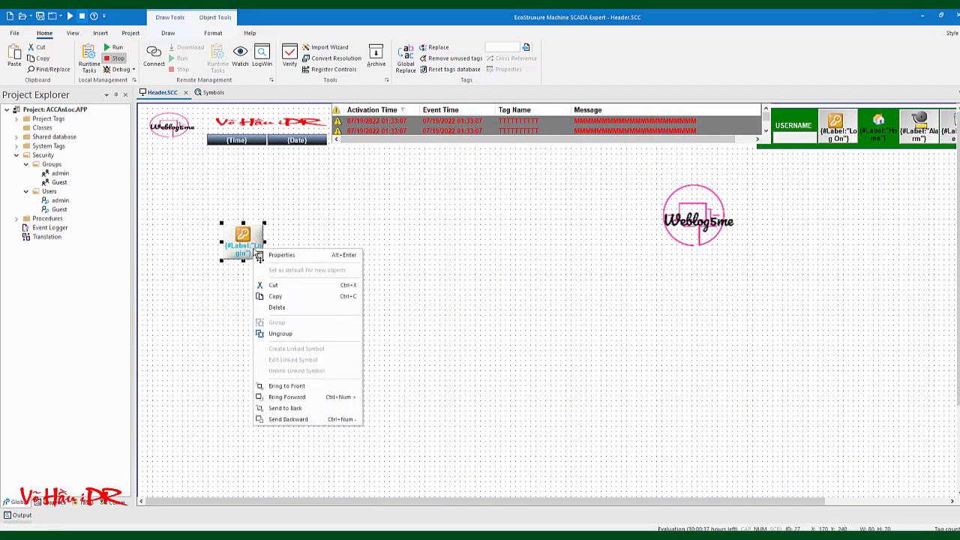
pyautogui.click(216, 292)
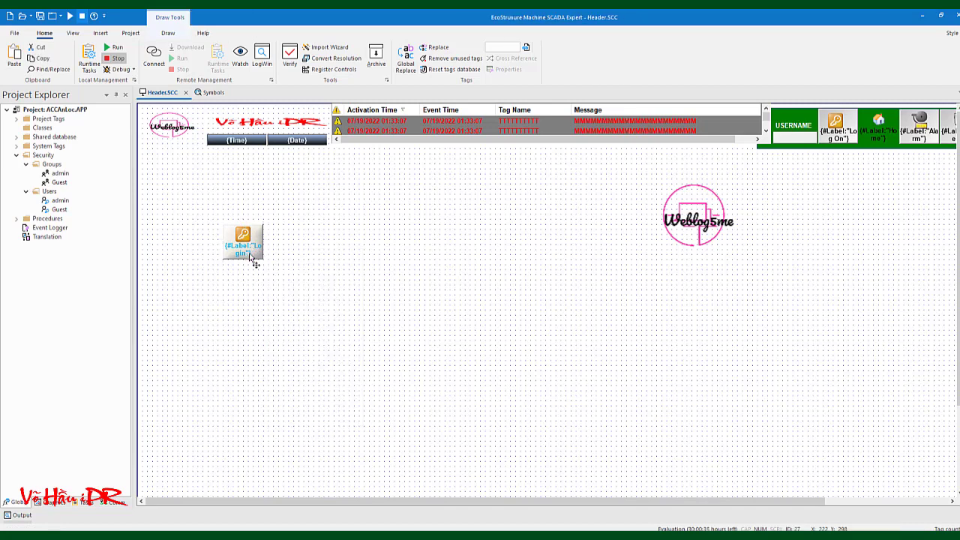
# Open the Login group's properties listing Button, Command, Rectangle and Linked Symbol components
pyautogui.click(254, 260)
pyautogui.click(169, 34)
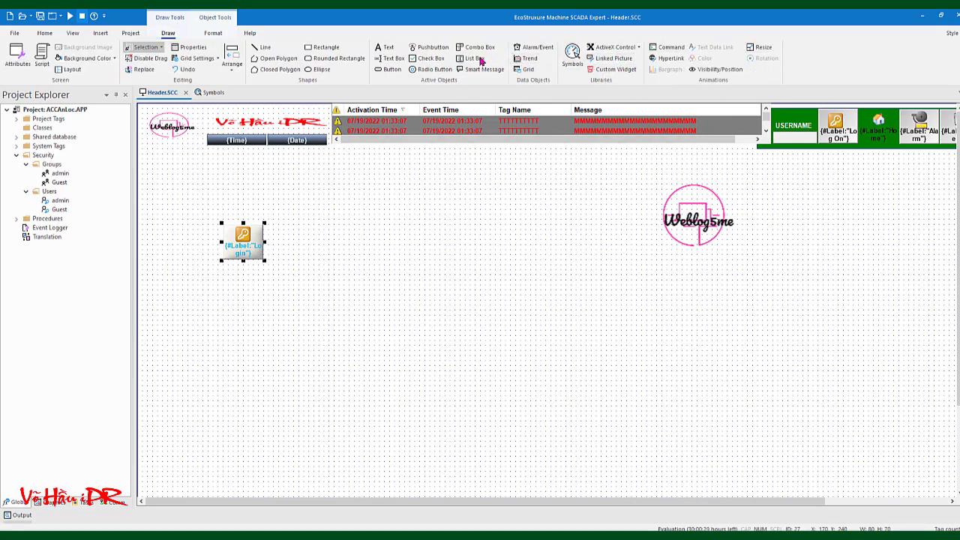
pyautogui.rightClick(250, 254)
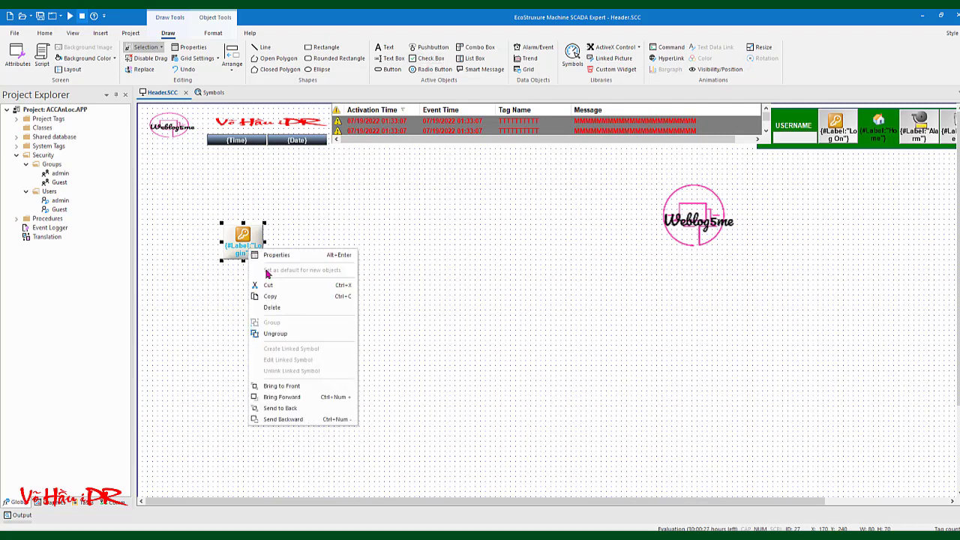
pyautogui.click(274, 257)
pyautogui.click(307, 173)
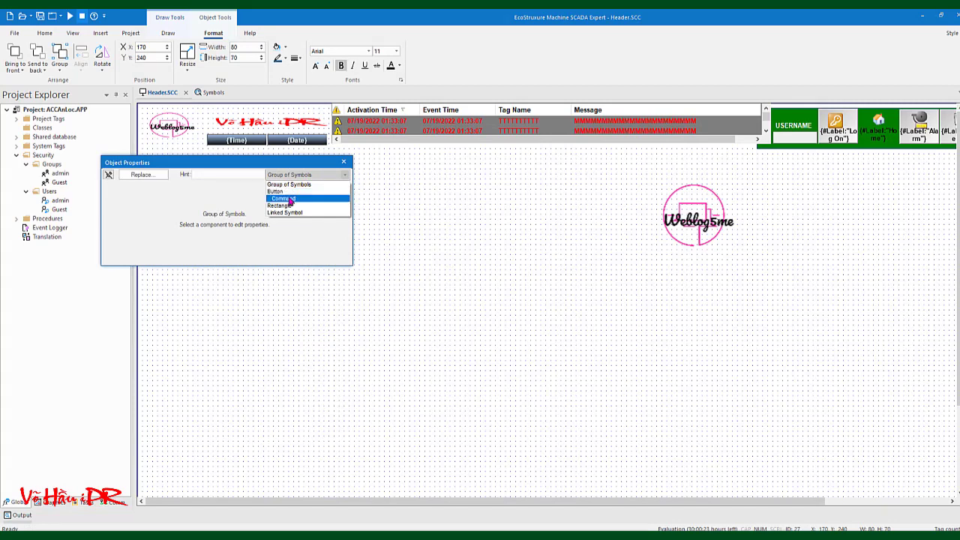
# Review the advanced settings of the Login group's Button component
pyautogui.click(283, 192)
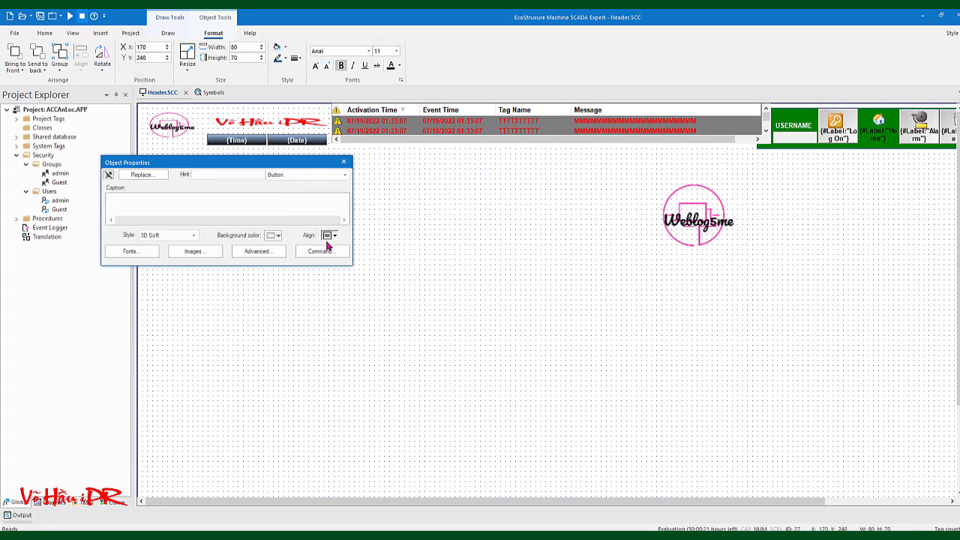
pyautogui.click(257, 252)
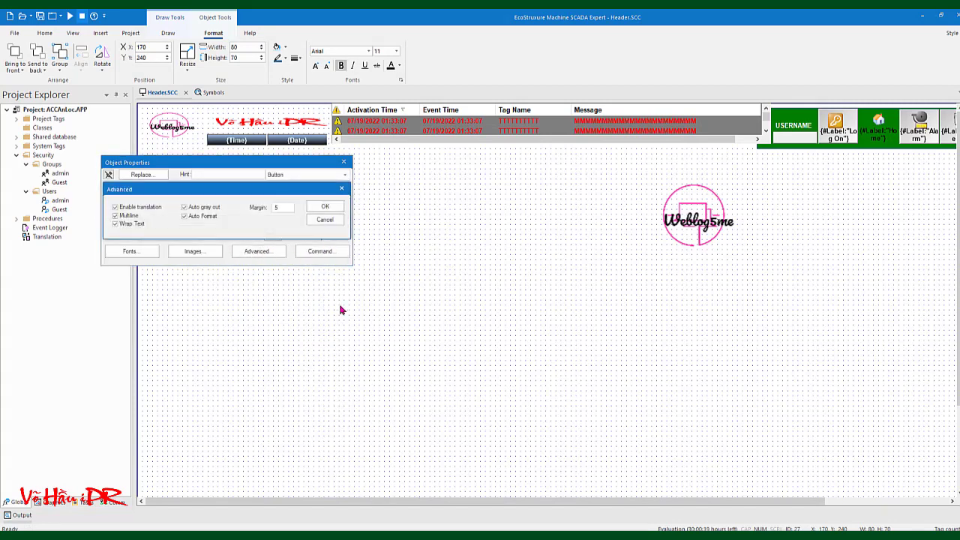
pyautogui.click(342, 190)
pyautogui.click(317, 174)
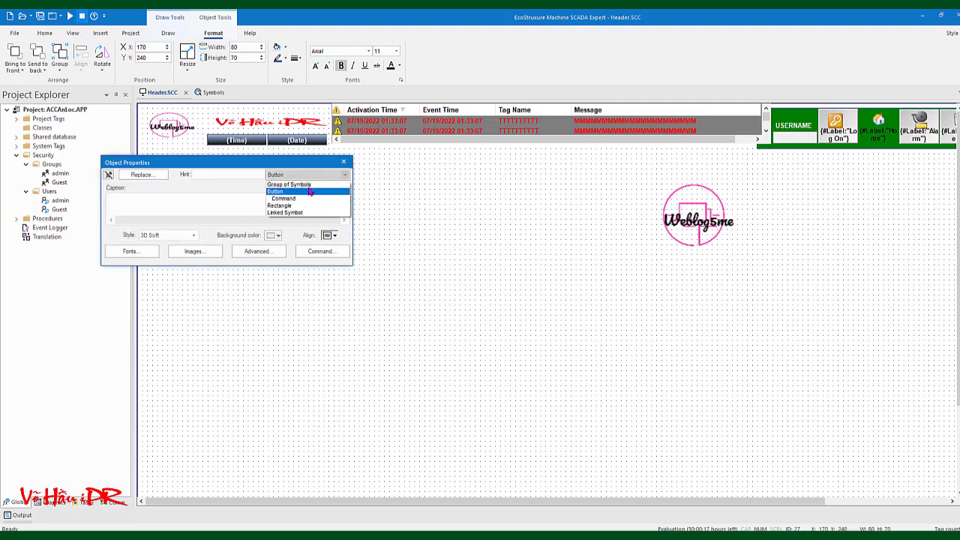
# Give the Command's On Down $Logon() action security level 1 and close the properties
pyautogui.click(302, 200)
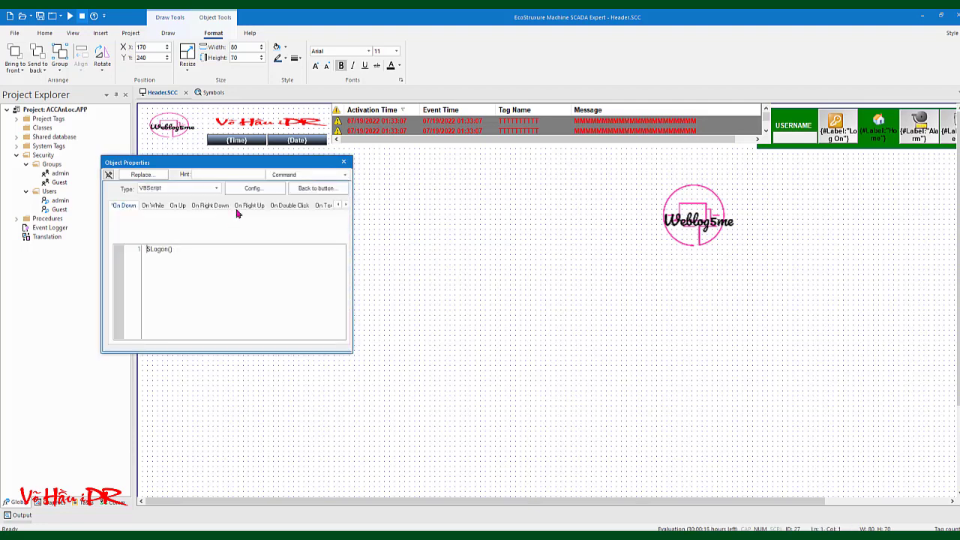
pyautogui.click(253, 188)
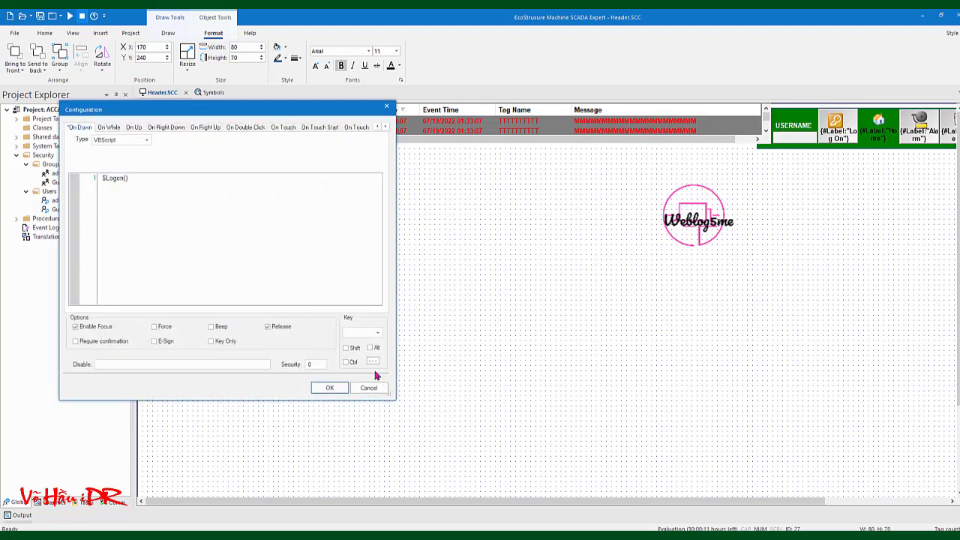
pyautogui.doubleClick(313, 365)
pyautogui.click(139, 177)
pyautogui.click(323, 389)
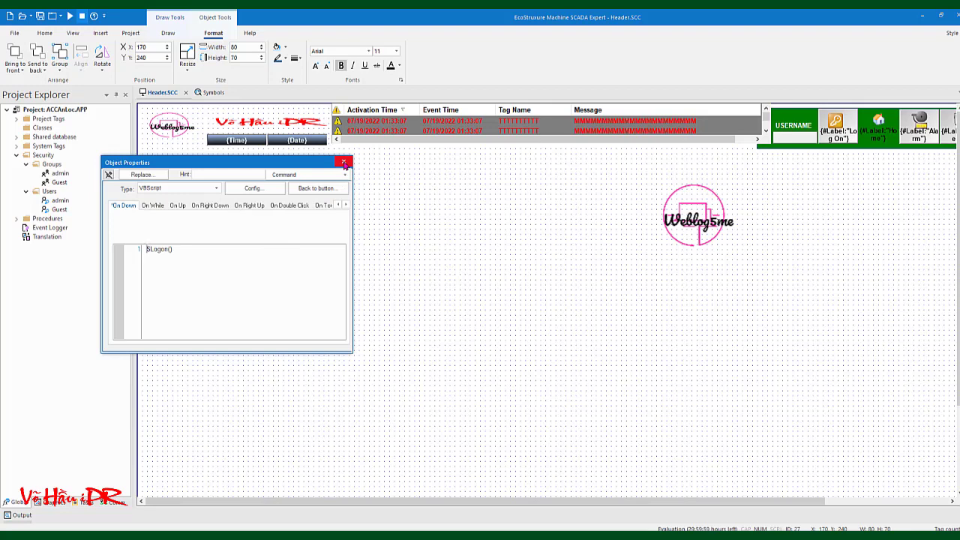
pyautogui.click(343, 162)
pyautogui.click(364, 242)
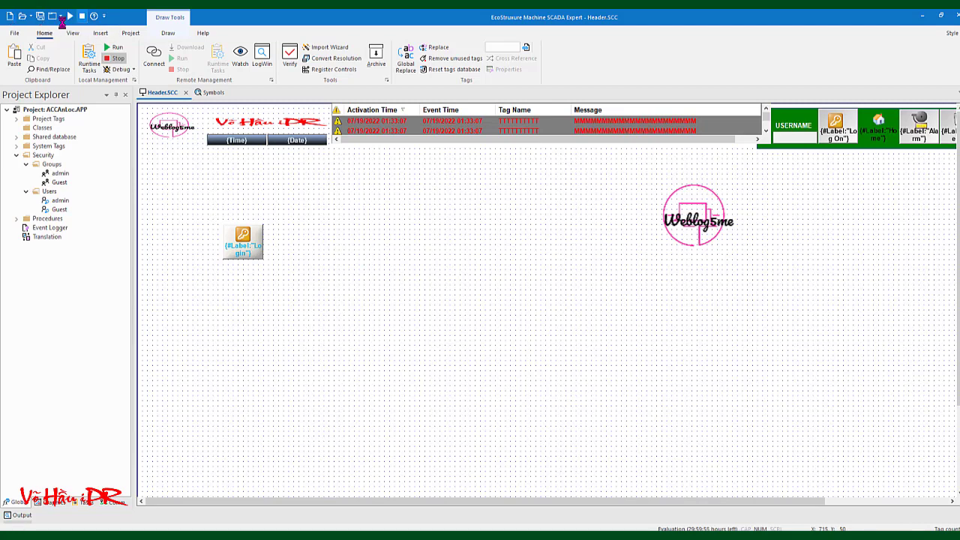
# Run the project, press the new Login button and dismiss the security-not-enabled warning
pyautogui.click(70, 16)
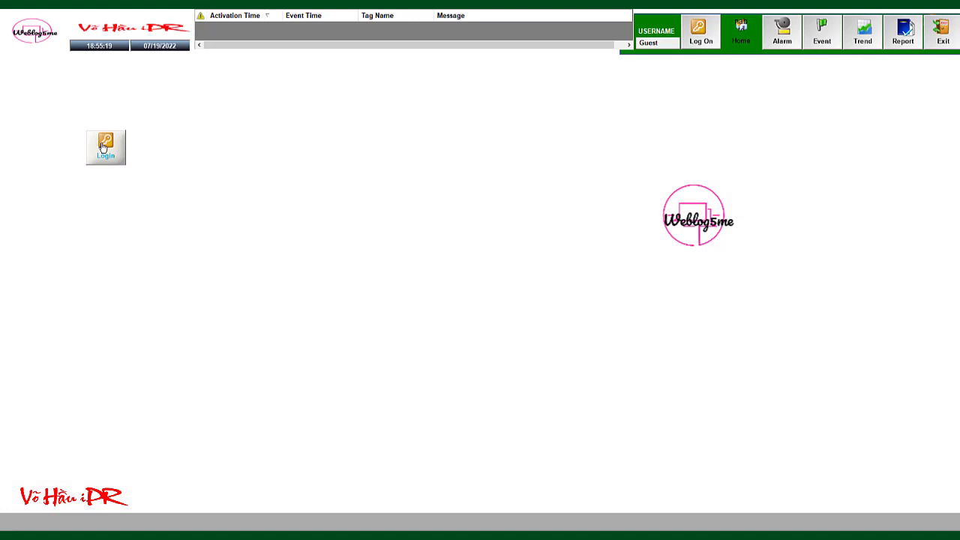
pyautogui.click(105, 146)
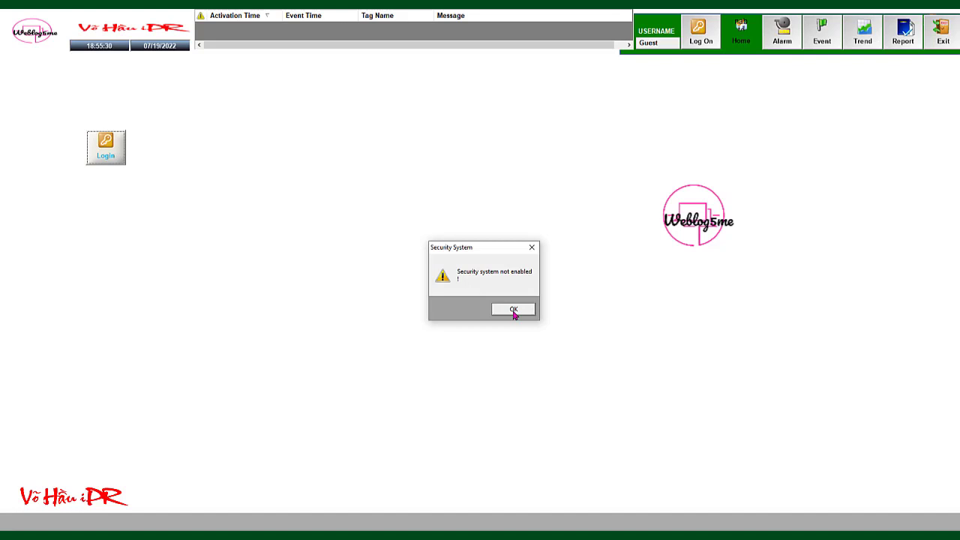
pyautogui.click(514, 310)
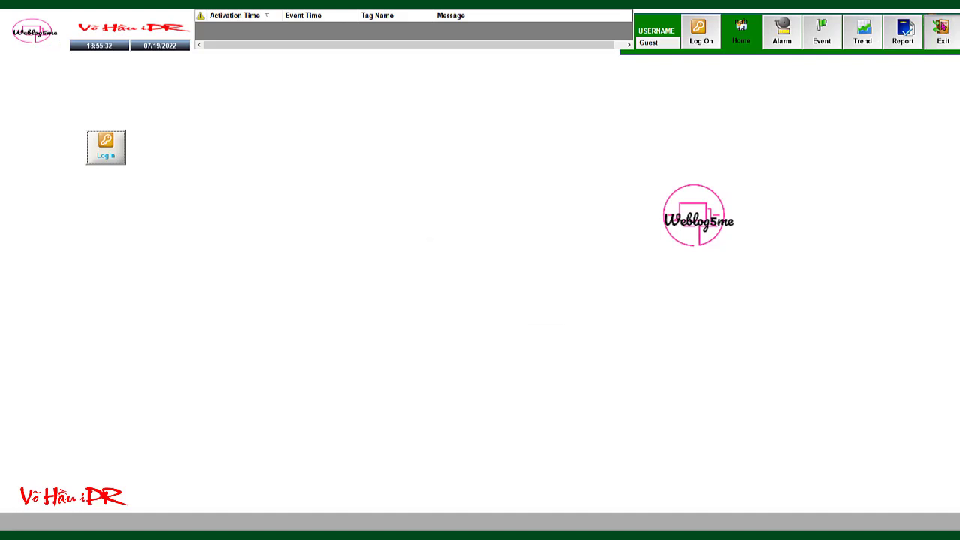
# Exit the running application and return to editing the Header screen
pyautogui.click(942, 29)
pyautogui.click(495, 310)
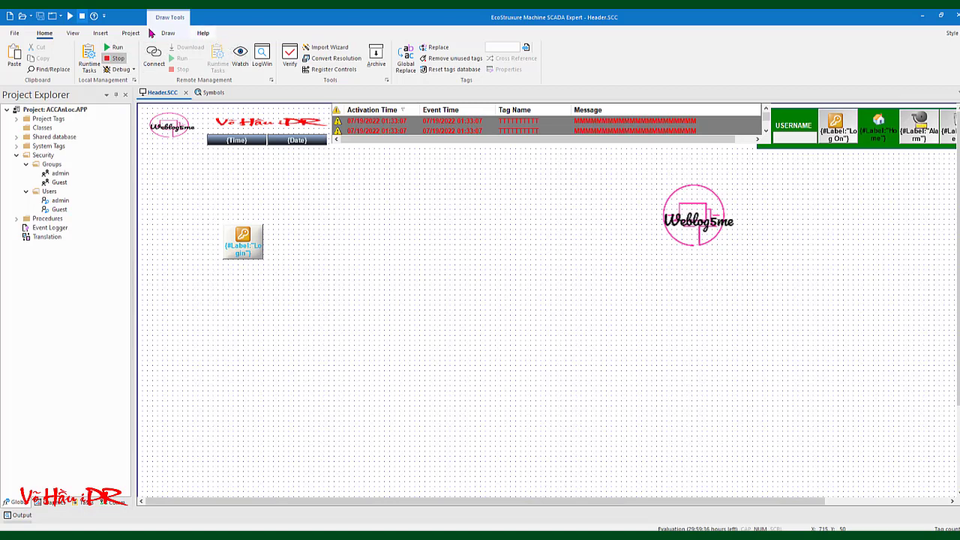
pyautogui.click(15, 34)
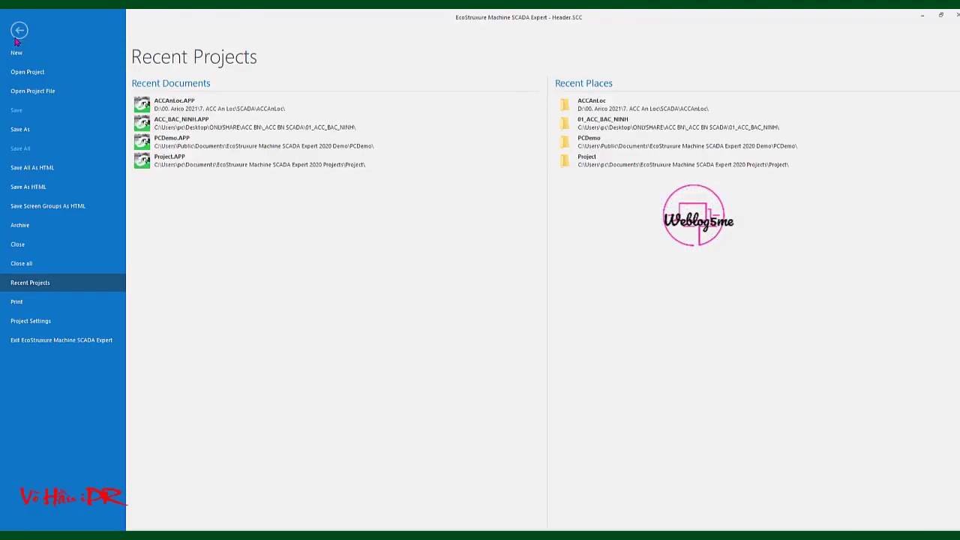
pyautogui.click(19, 30)
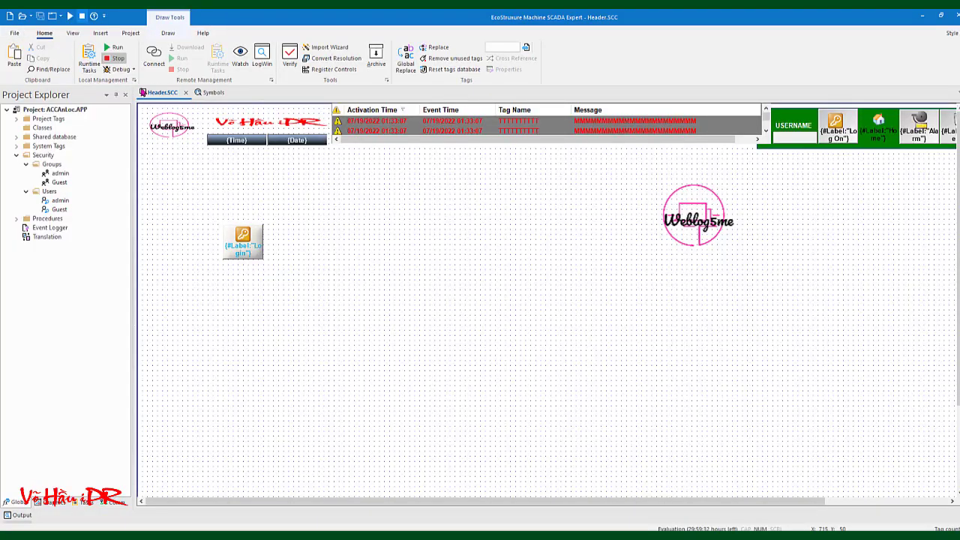
# Enable the Security System with admin as the default user and run the project again
pyautogui.click(132, 34)
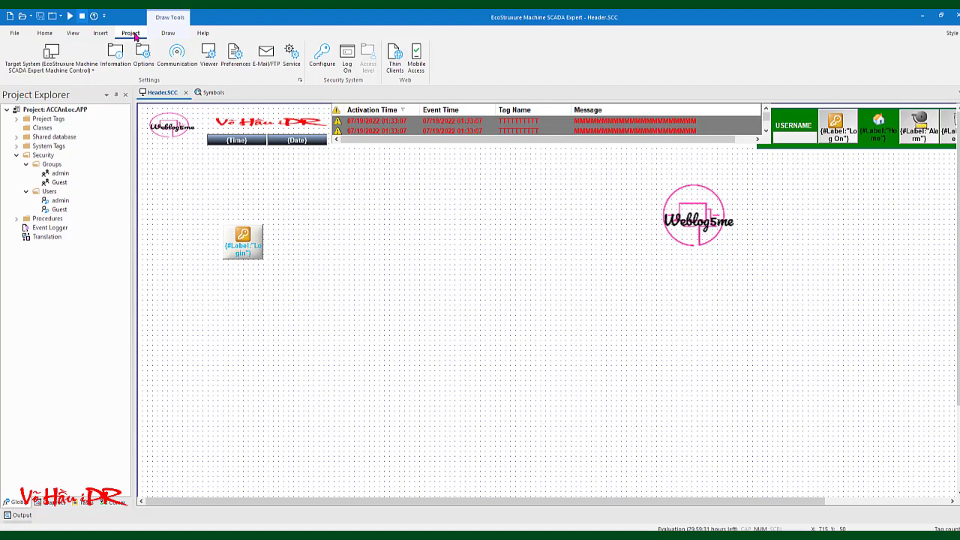
pyautogui.click(322, 59)
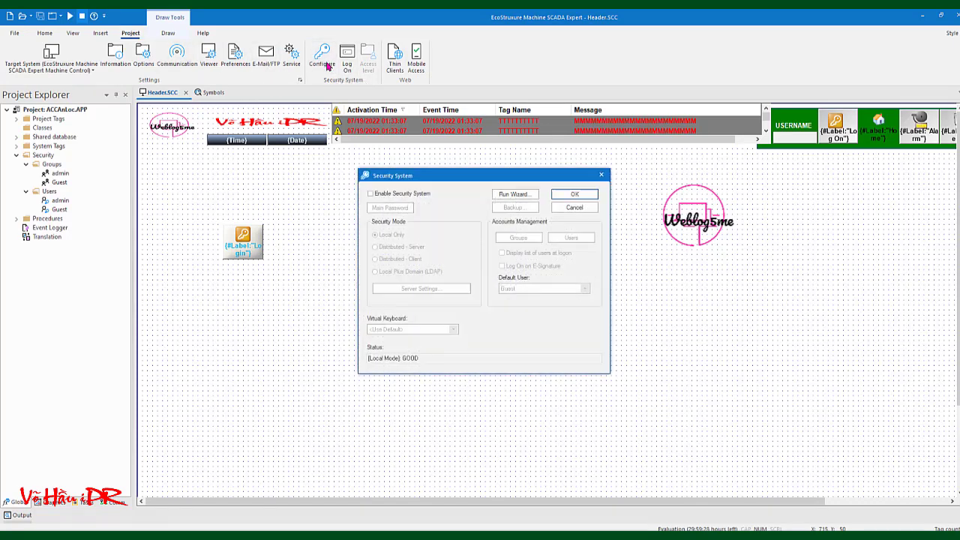
pyautogui.click(370, 194)
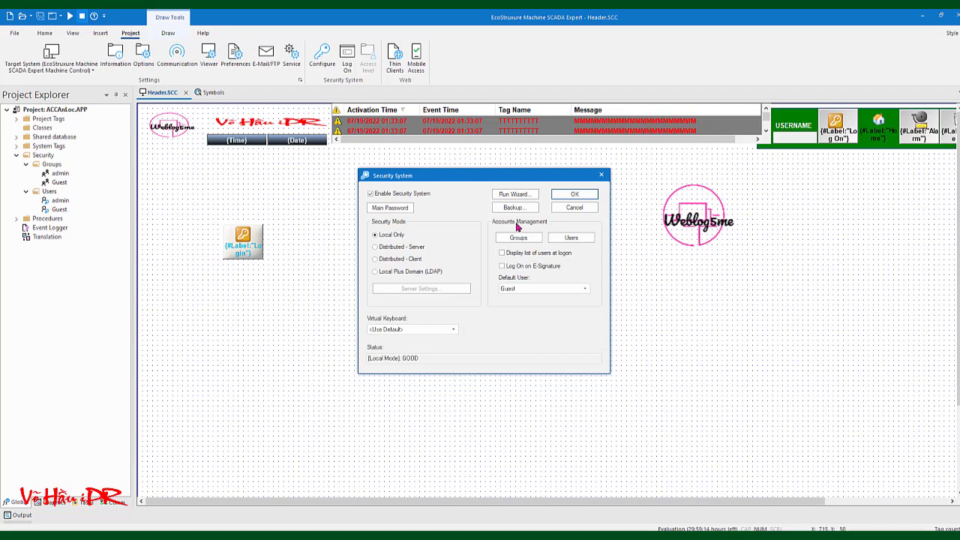
pyautogui.click(517, 289)
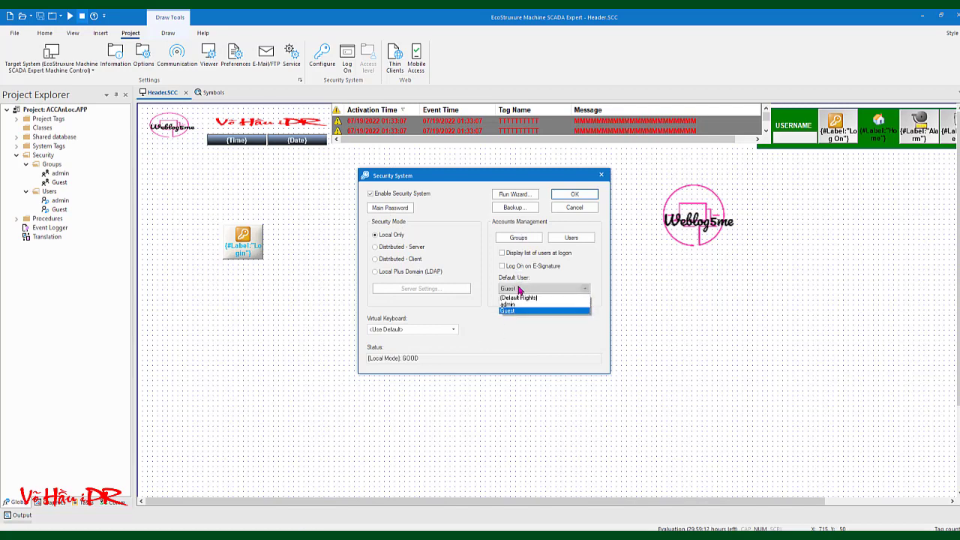
pyautogui.click(517, 304)
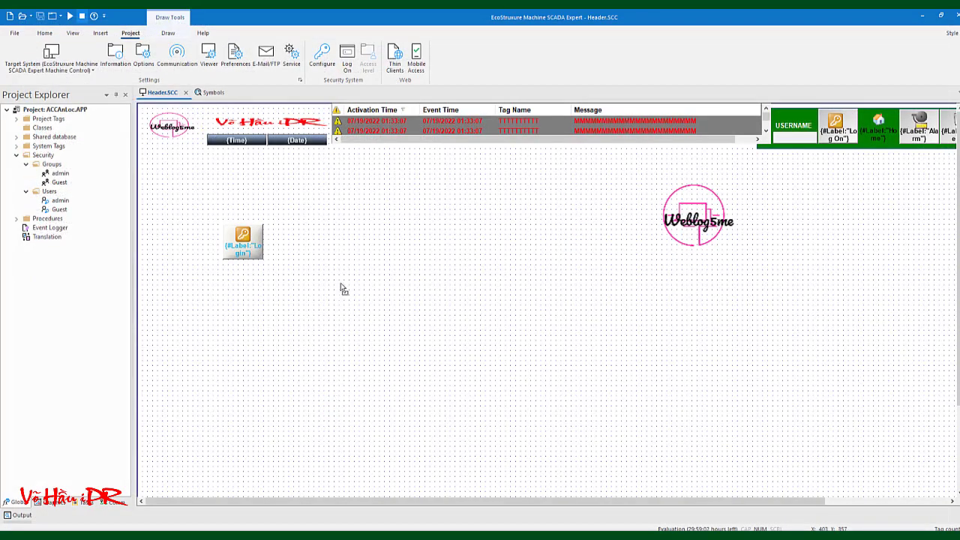
pyautogui.click(70, 16)
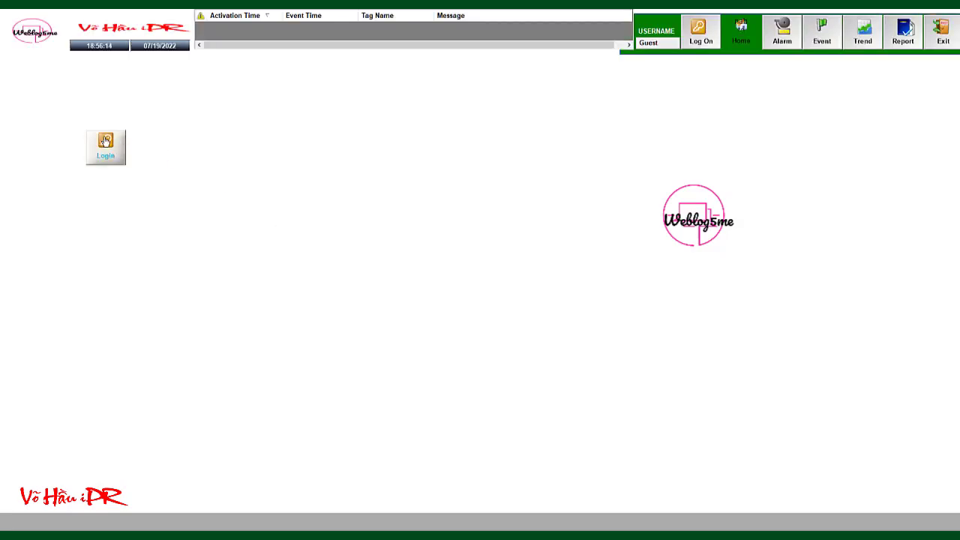
# Log on as admin with the account password via the new Login button, then exit the runtime
pyautogui.click(105, 142)
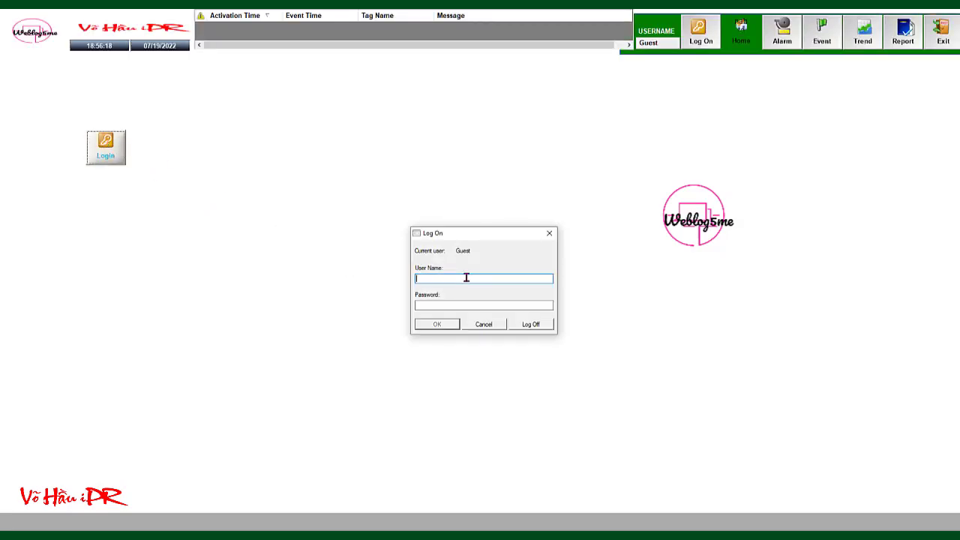
pyautogui.write('admin')
pyautogui.click(448, 306)
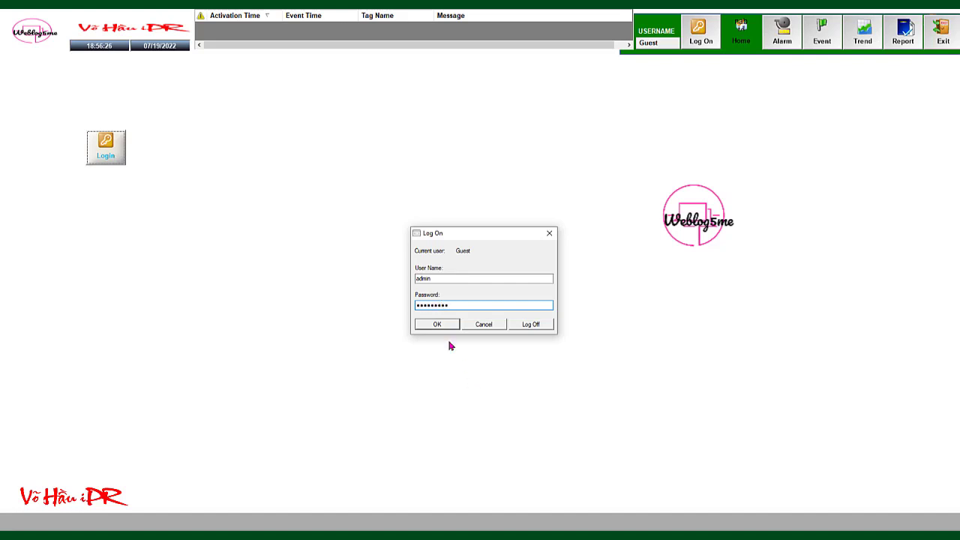
pyautogui.click(440, 324)
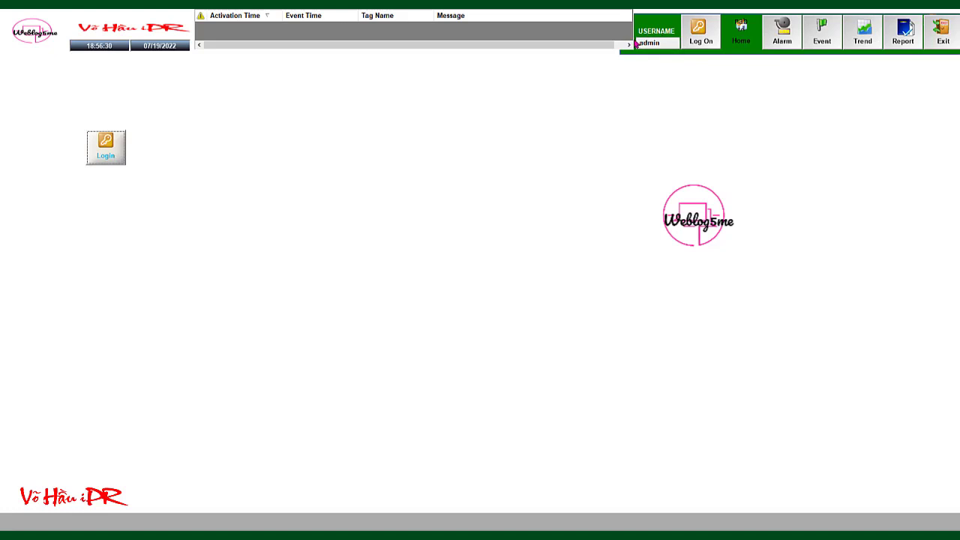
pyautogui.click(939, 32)
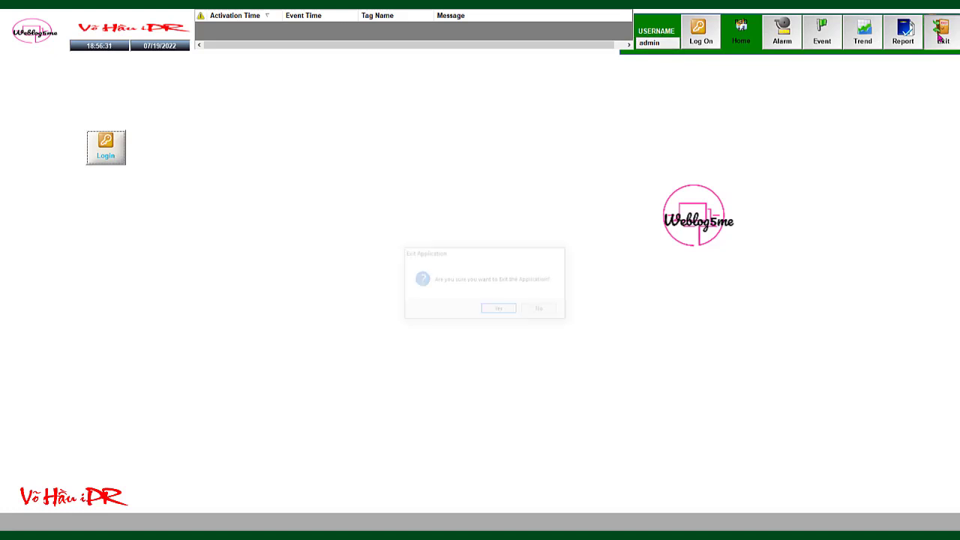
pyautogui.click(497, 311)
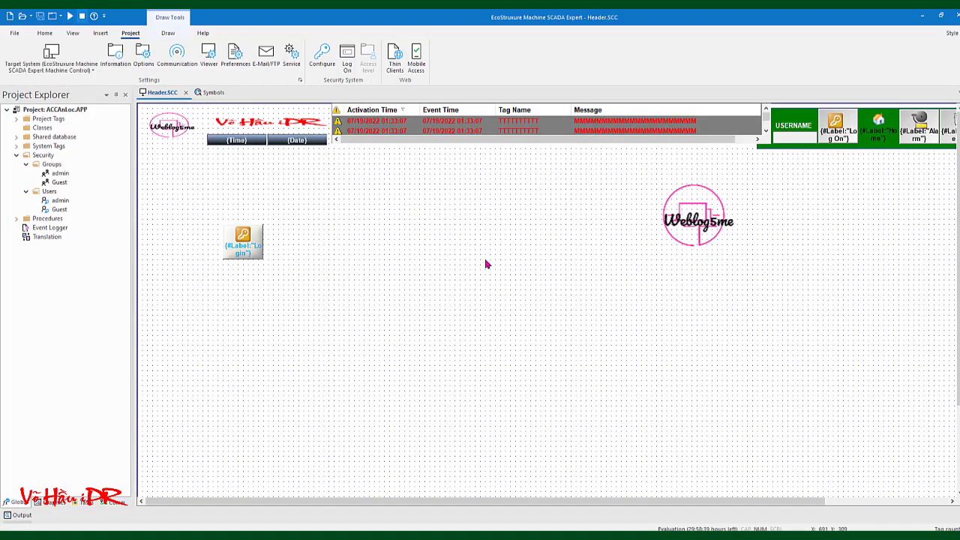
pyautogui.click(789, 144)
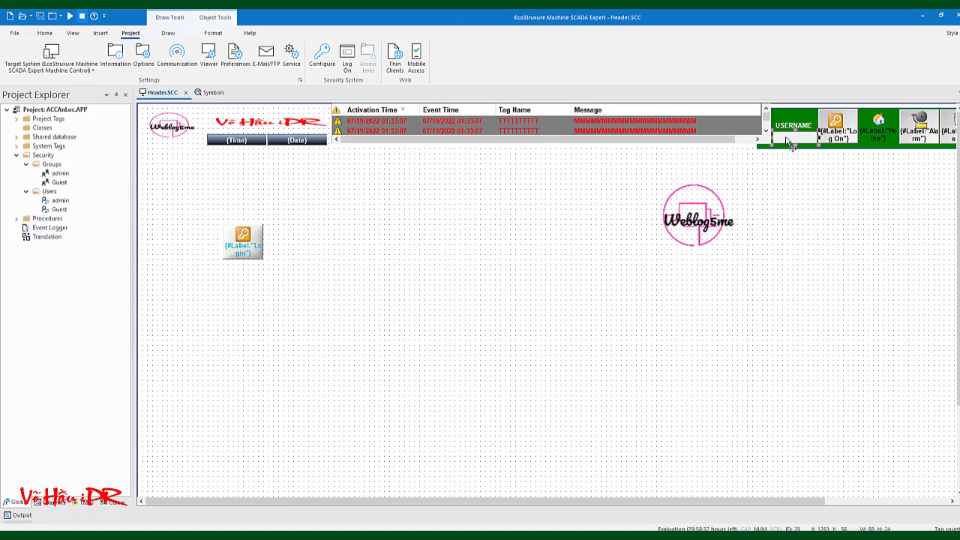
pyautogui.doubleClick(792, 143)
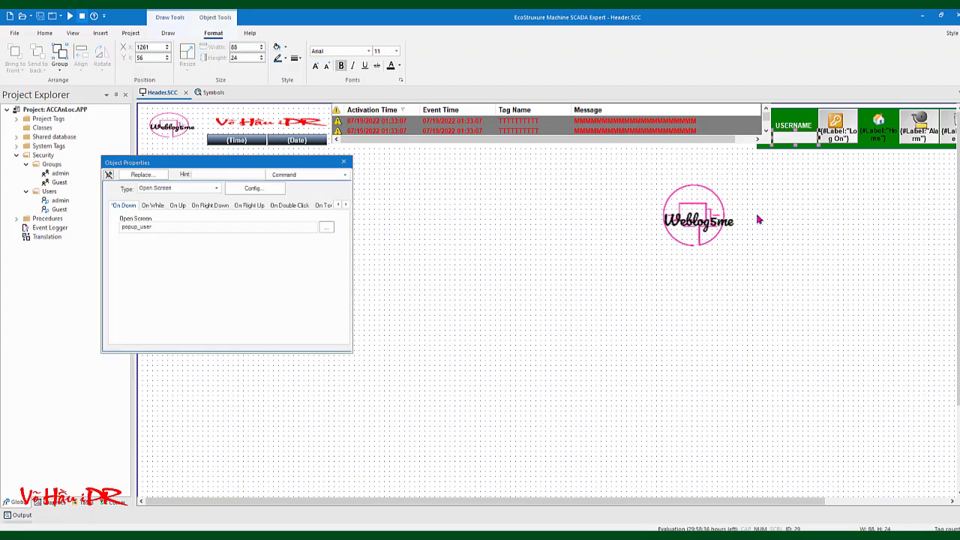
pyautogui.click(344, 162)
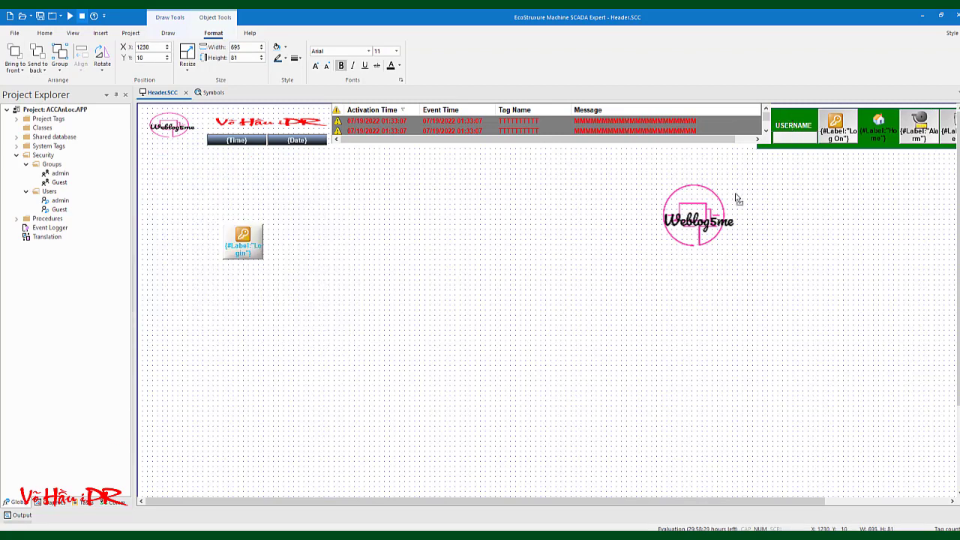
pyautogui.click(790, 142)
pyautogui.rightClick(789, 142)
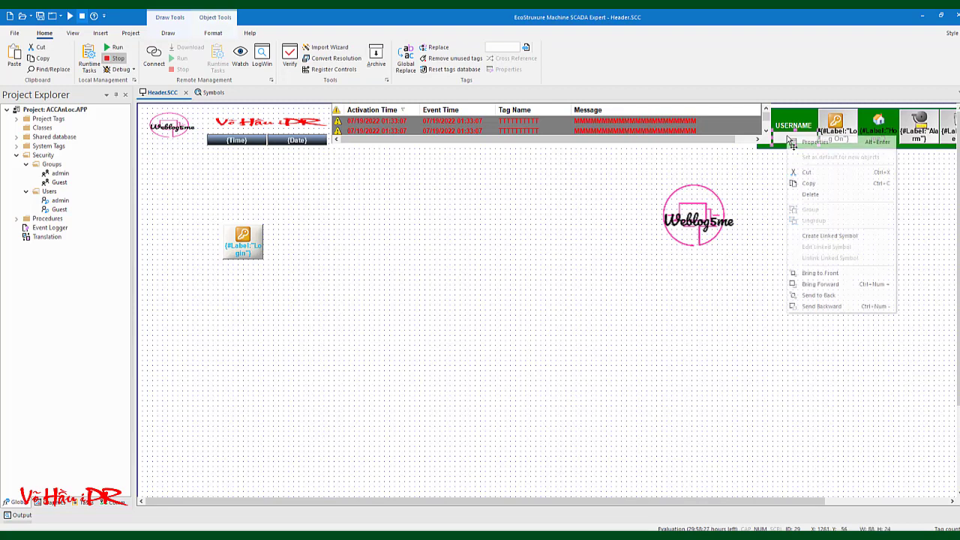
pyautogui.click(584, 258)
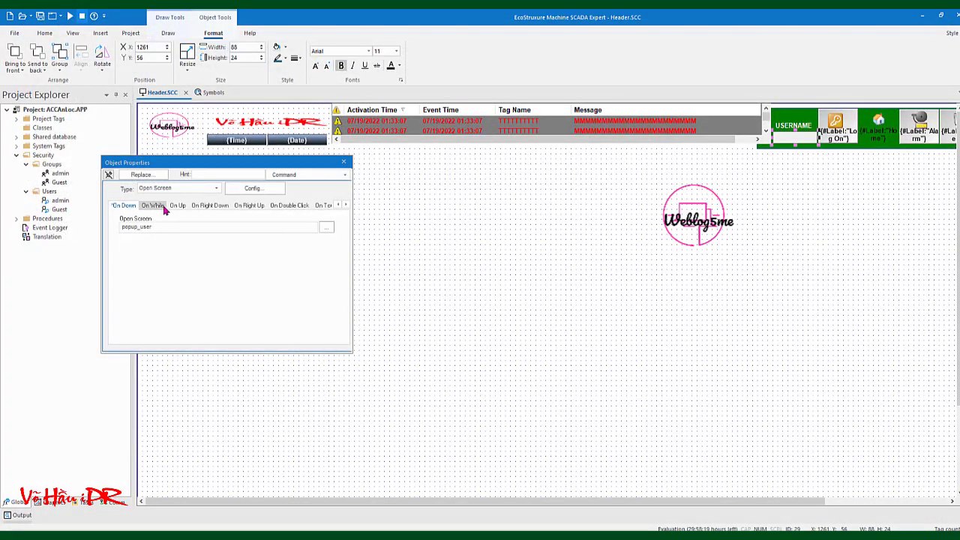
pyautogui.click(162, 207)
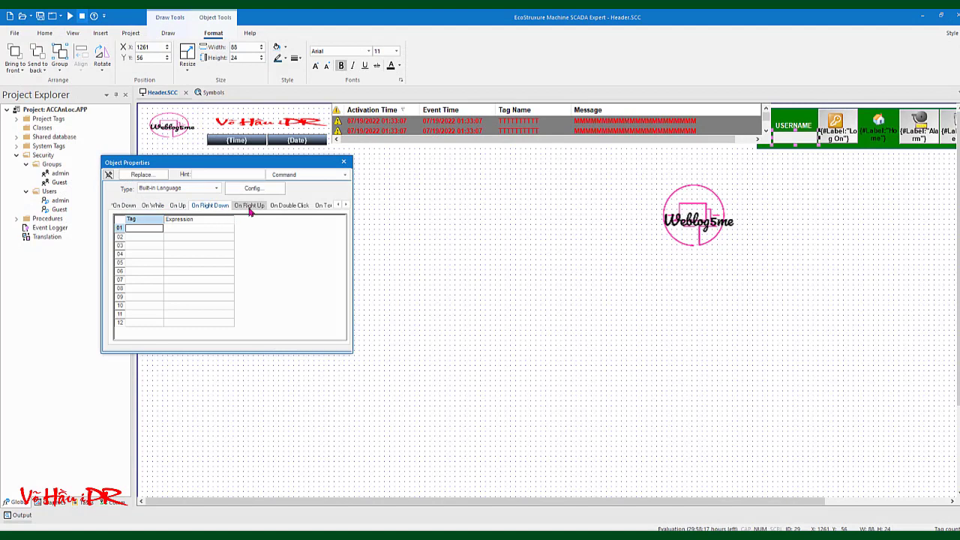
pyautogui.click(284, 206)
pyautogui.click(255, 188)
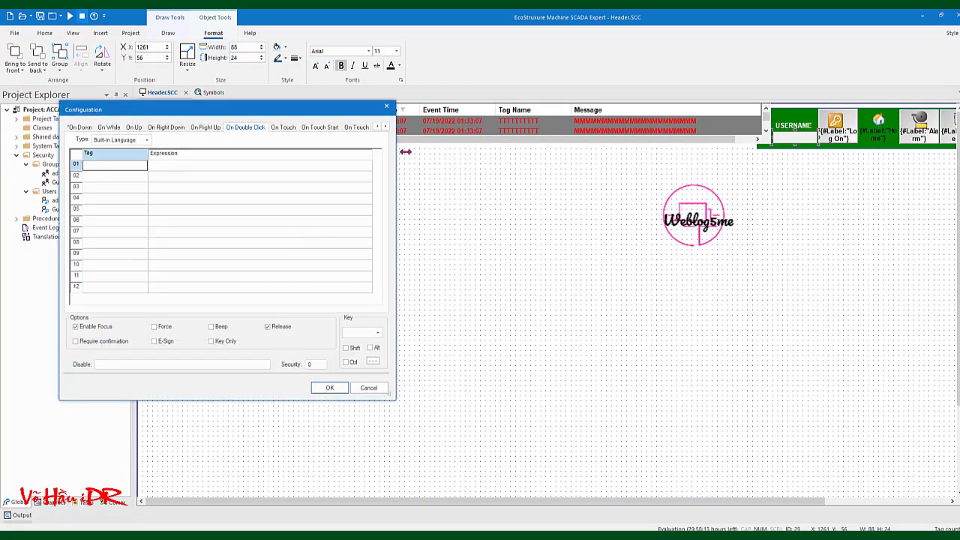
pyautogui.click(387, 106)
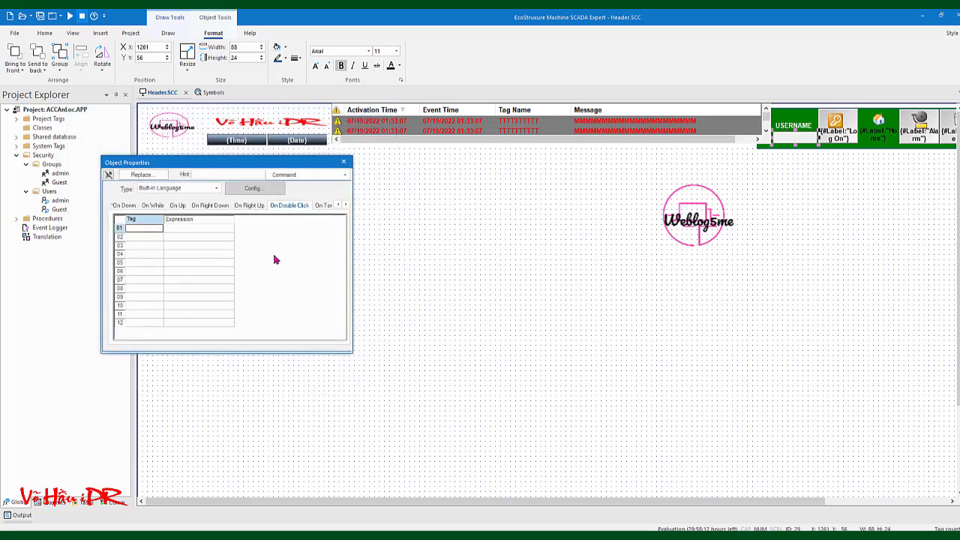
pyautogui.click(124, 206)
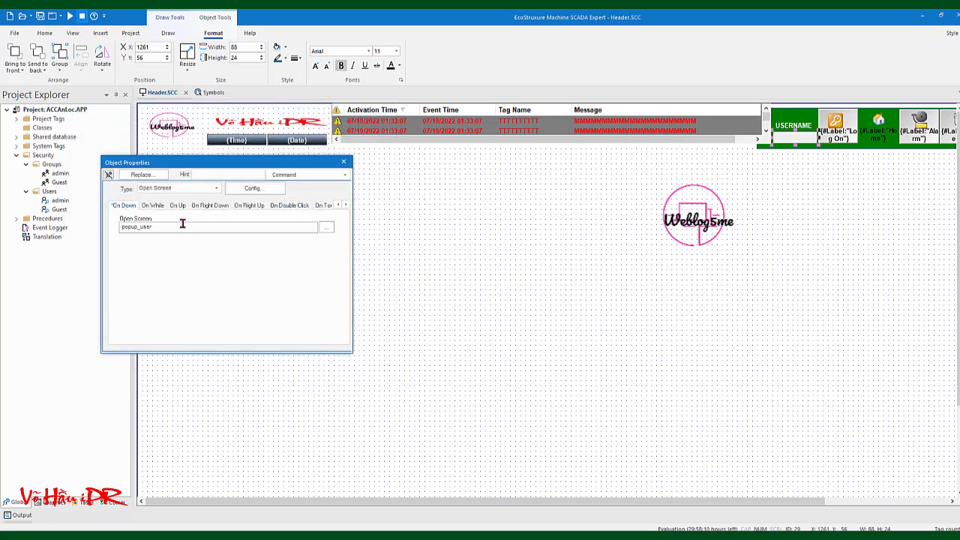
pyautogui.click(306, 174)
pyautogui.click(289, 187)
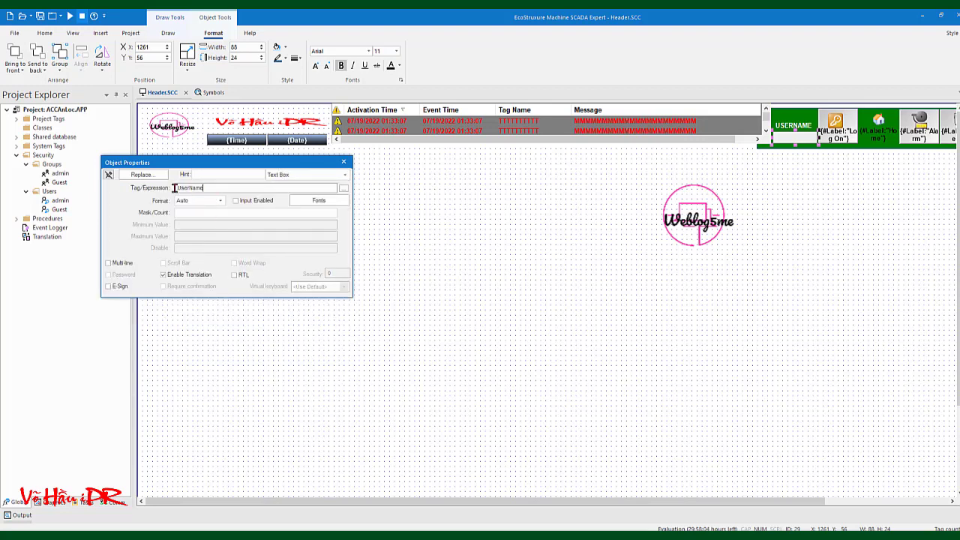
pyautogui.doubleClick(175, 188)
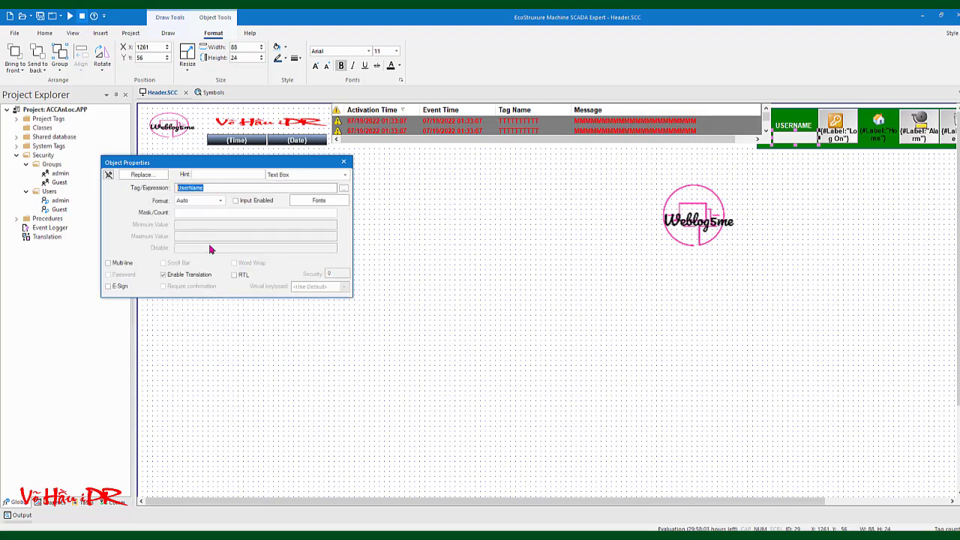
pyautogui.click(344, 162)
pyautogui.click(307, 278)
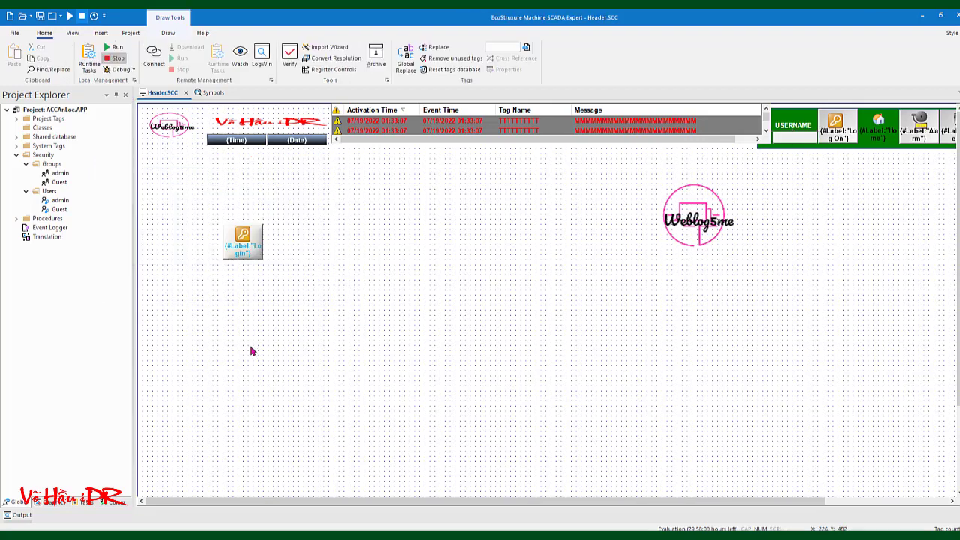
# Draw a text box from Active Objects directly below the Login button
pyautogui.click(169, 33)
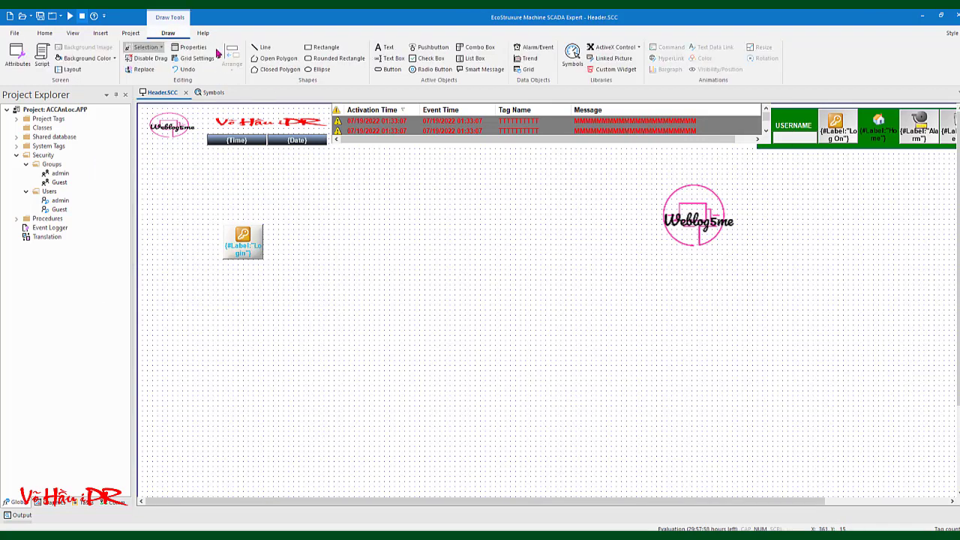
pyautogui.click(390, 58)
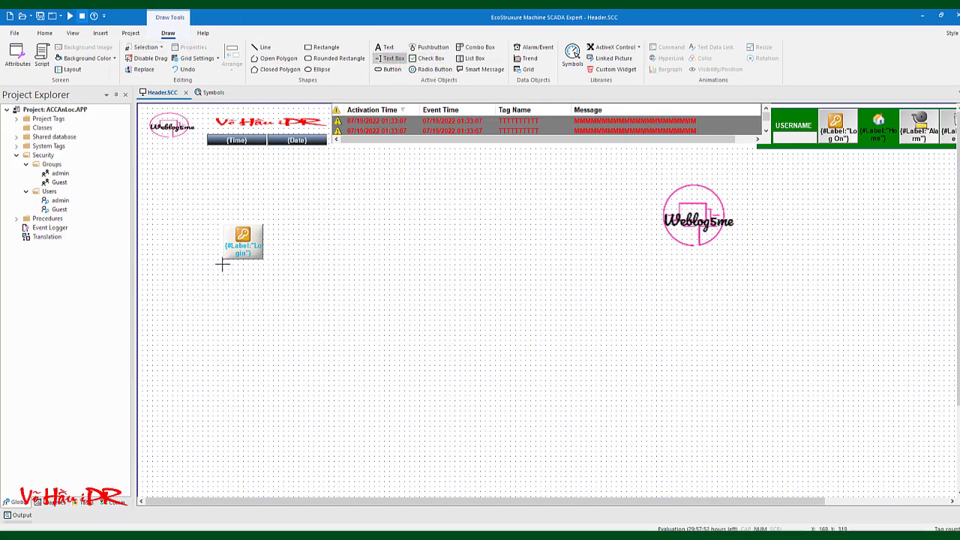
pyautogui.moveTo(222, 264); pyautogui.dragTo(264, 279)
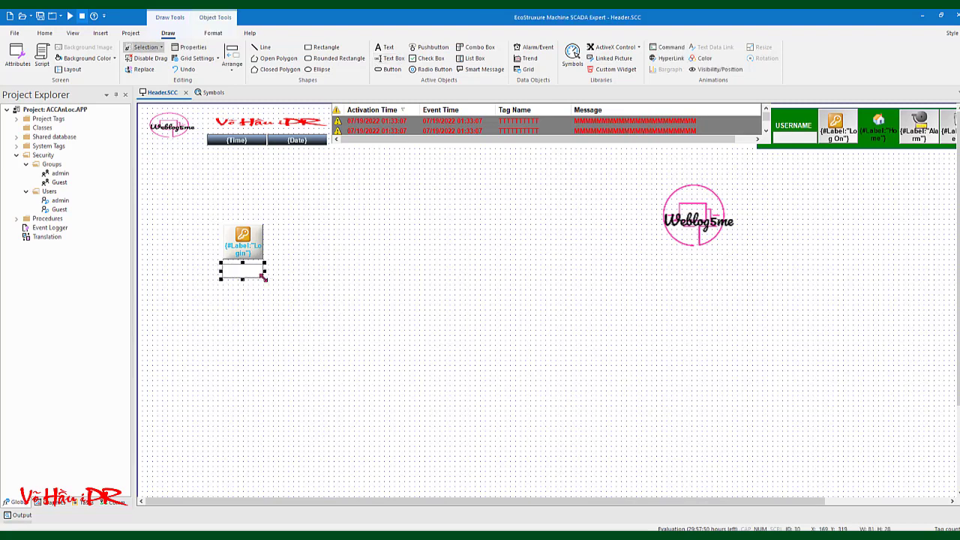
# Set the text box's Tag/Expression to UserName and close its properties
pyautogui.doubleClick(244, 275)
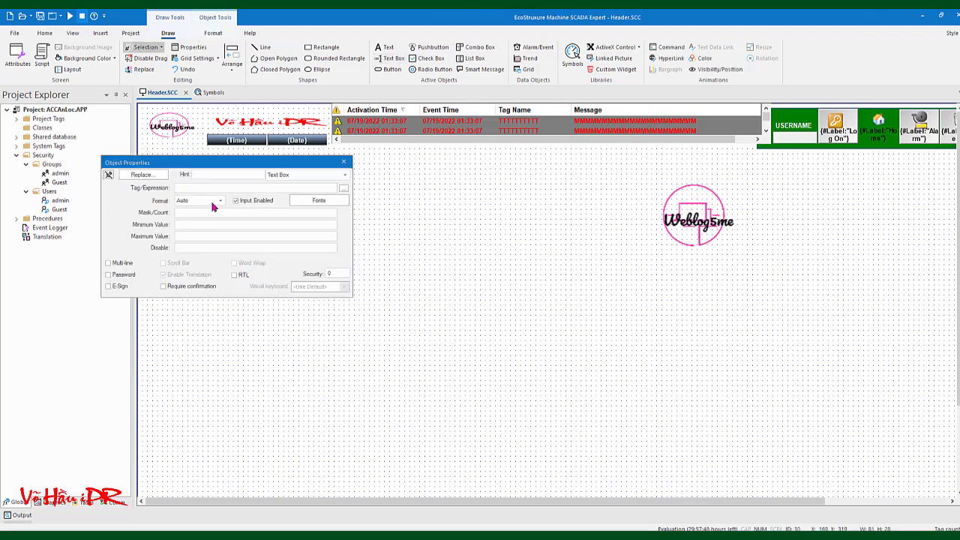
pyautogui.click(189, 188)
pyautogui.write('UserName')
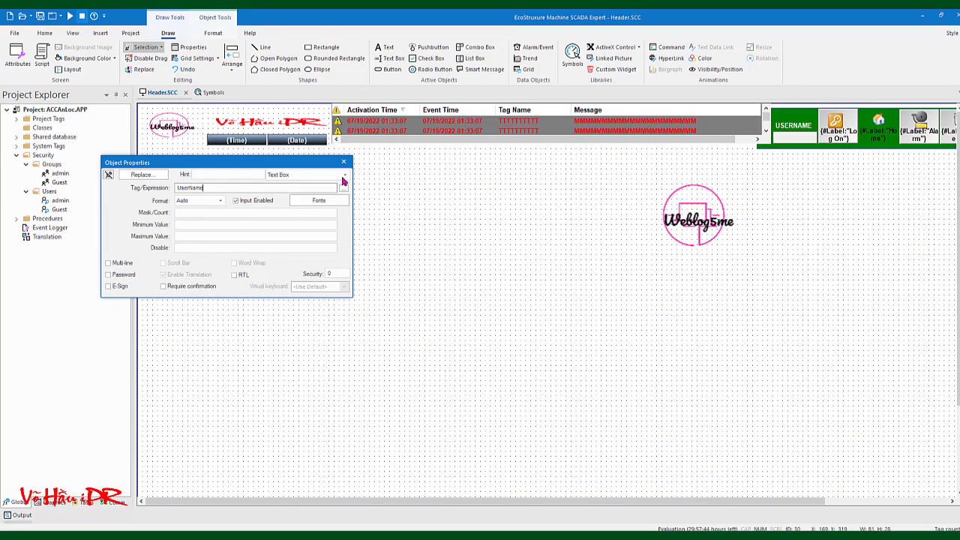
pyautogui.click(344, 162)
pyautogui.click(373, 253)
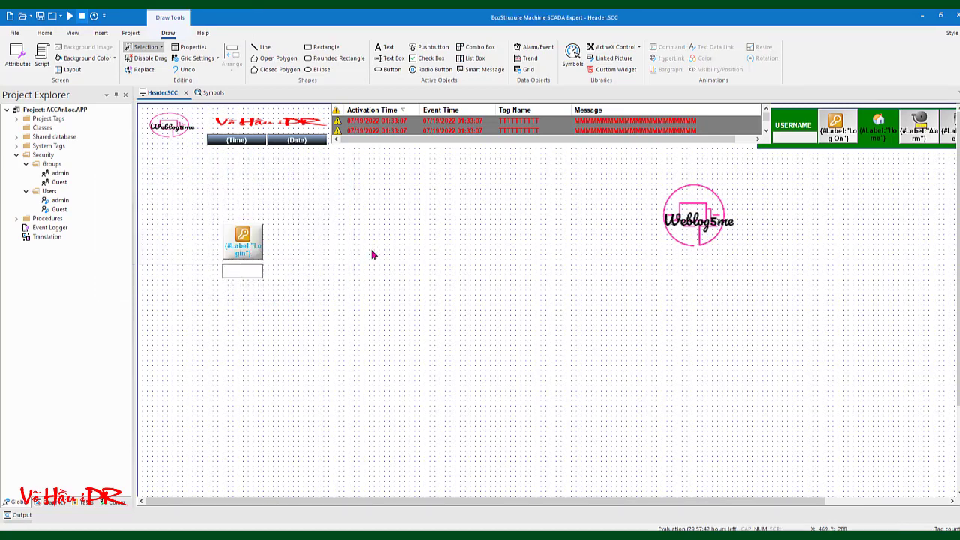
pyautogui.click(245, 280)
pyautogui.click(322, 272)
pyautogui.click(70, 17)
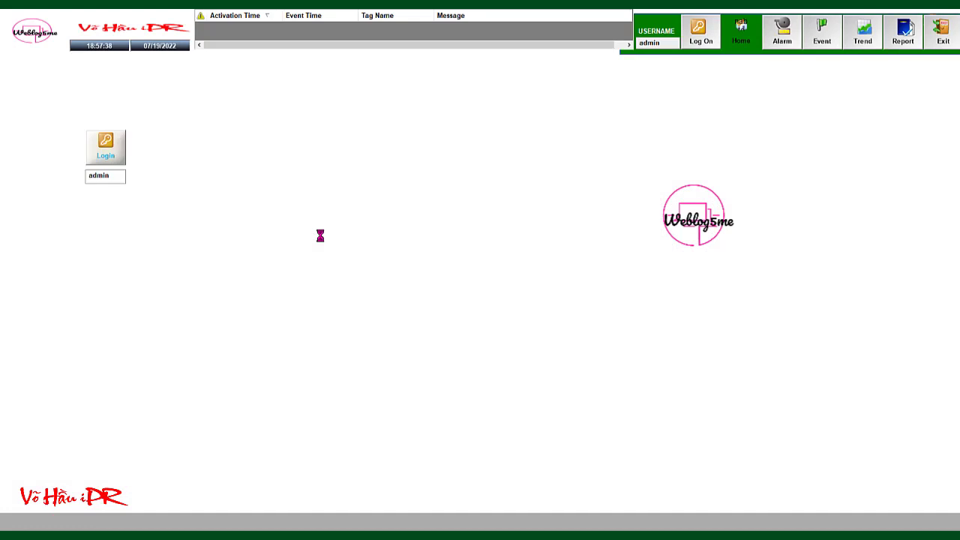
pyautogui.click(107, 149)
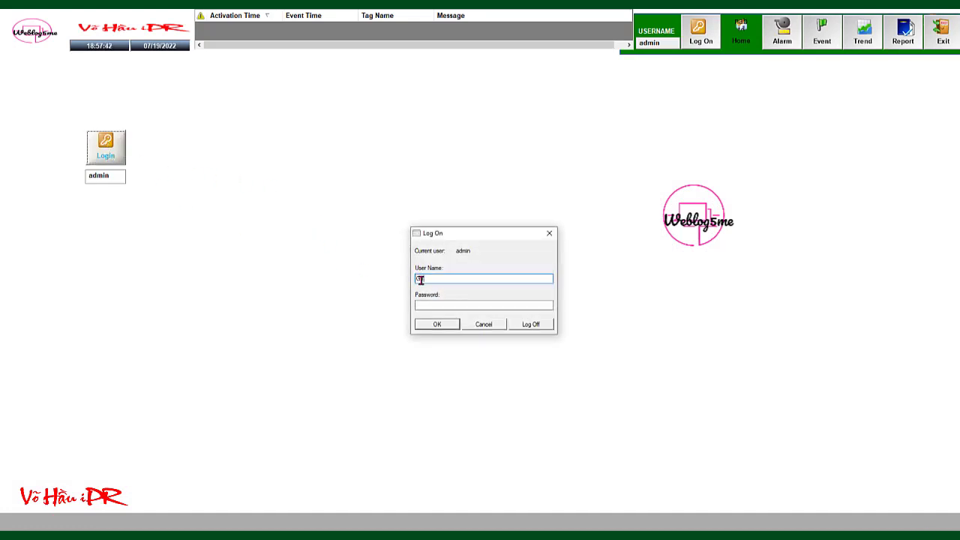
pyautogui.click(444, 324)
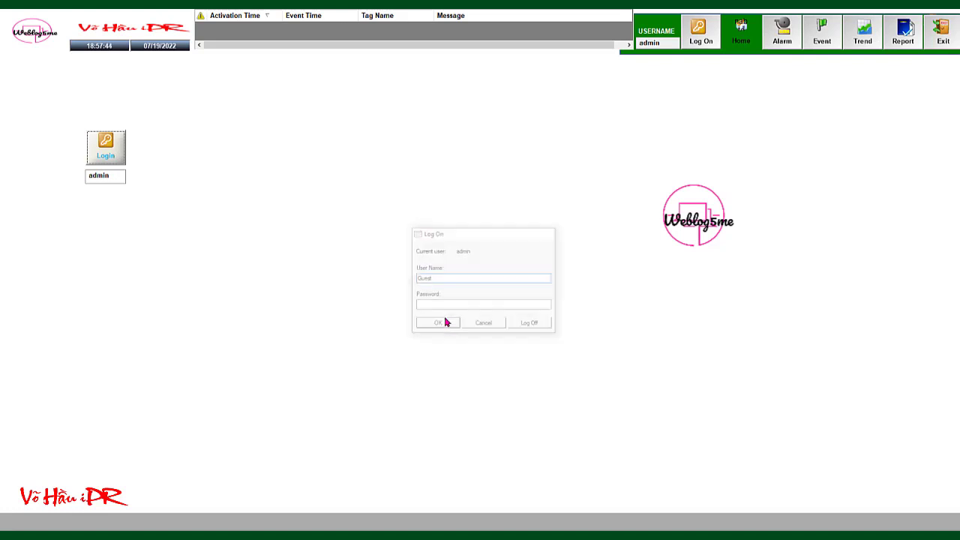
pyautogui.click(106, 148)
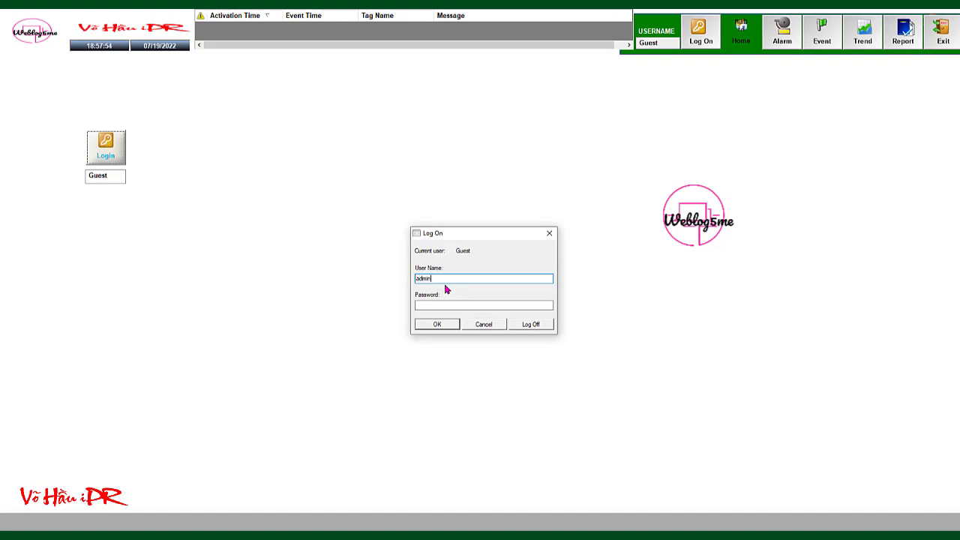
pyautogui.click(425, 305)
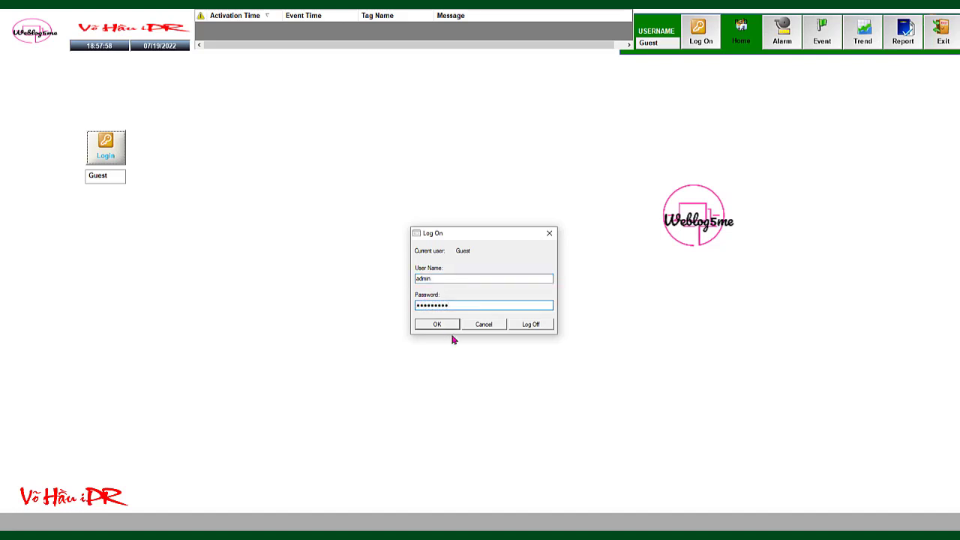
pyautogui.click(443, 325)
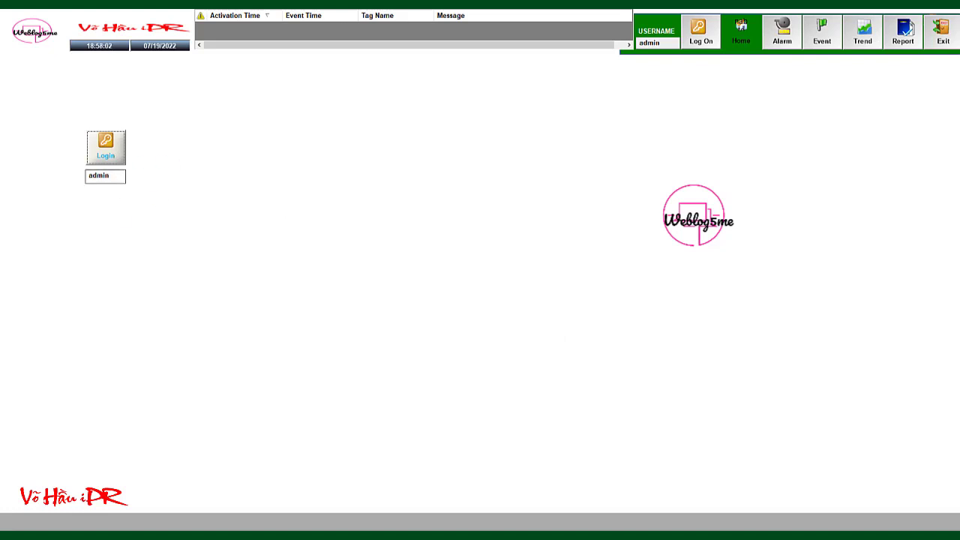
pyautogui.click(942, 33)
pyautogui.click(498, 311)
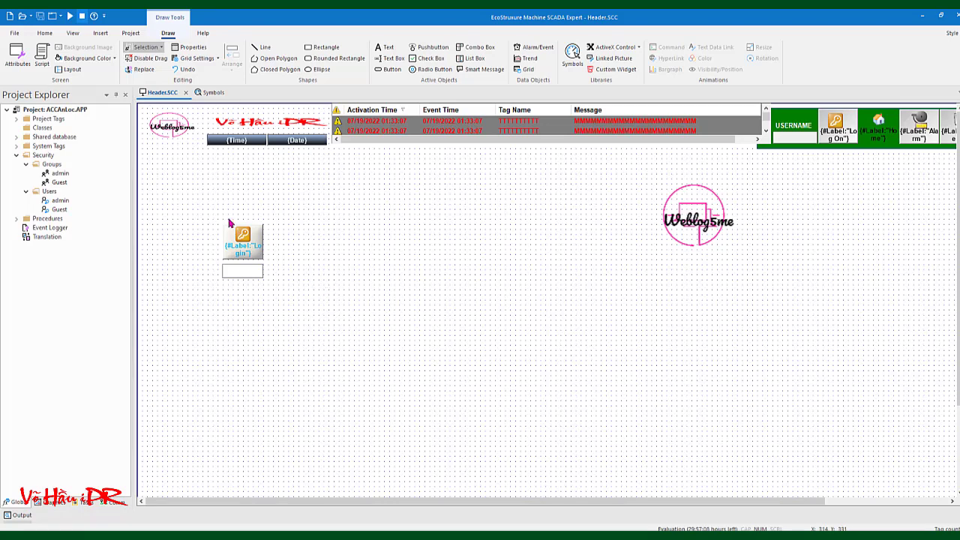
# Open the HOME screen from the project's screen list for editing
pyautogui.moveTo(211, 211); pyautogui.dragTo(286, 273)
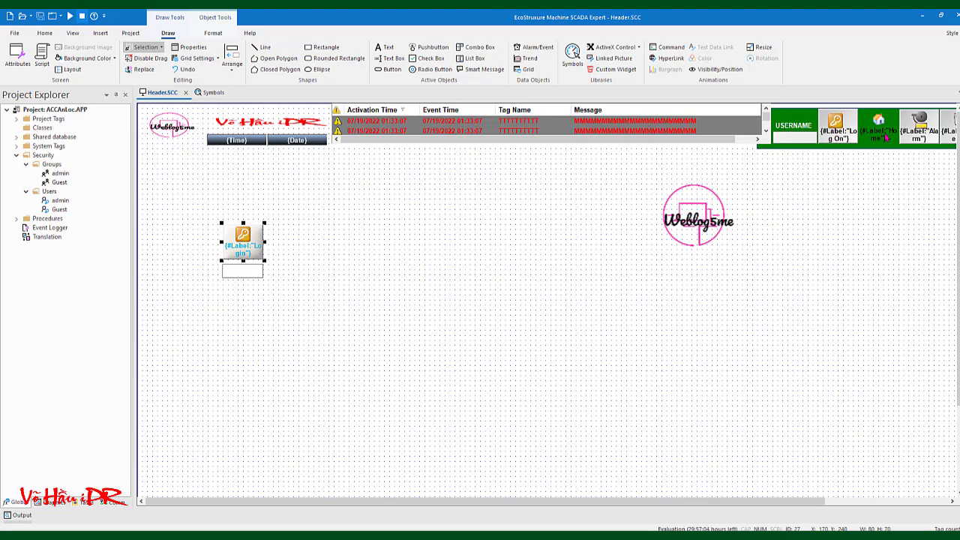
pyautogui.click(430, 298)
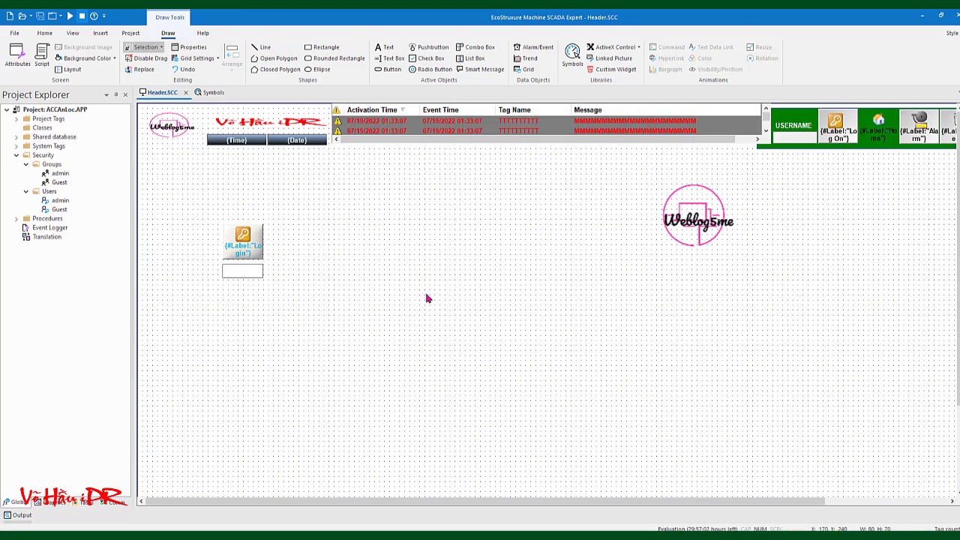
pyautogui.click(17, 120)
pyautogui.click(46, 502)
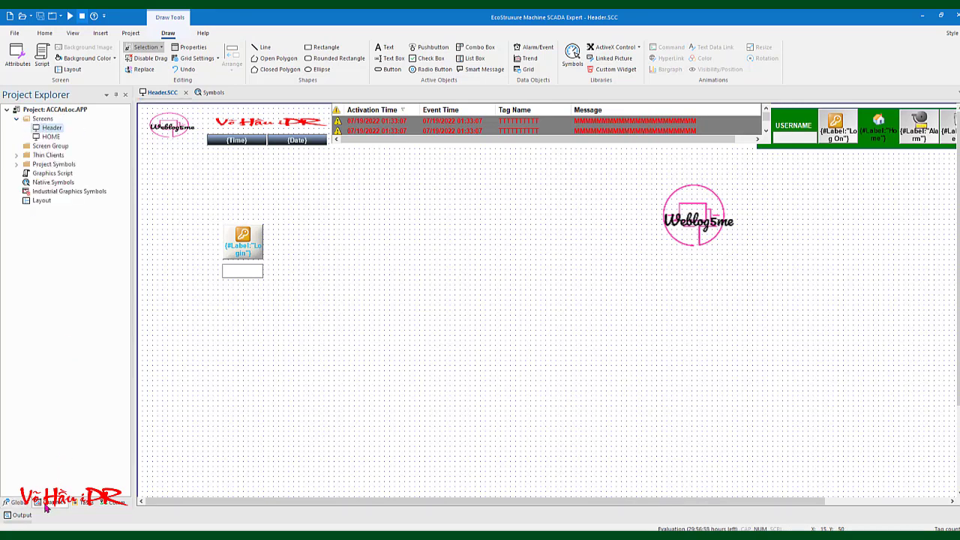
pyautogui.click(52, 137)
pyautogui.doubleClick(53, 137)
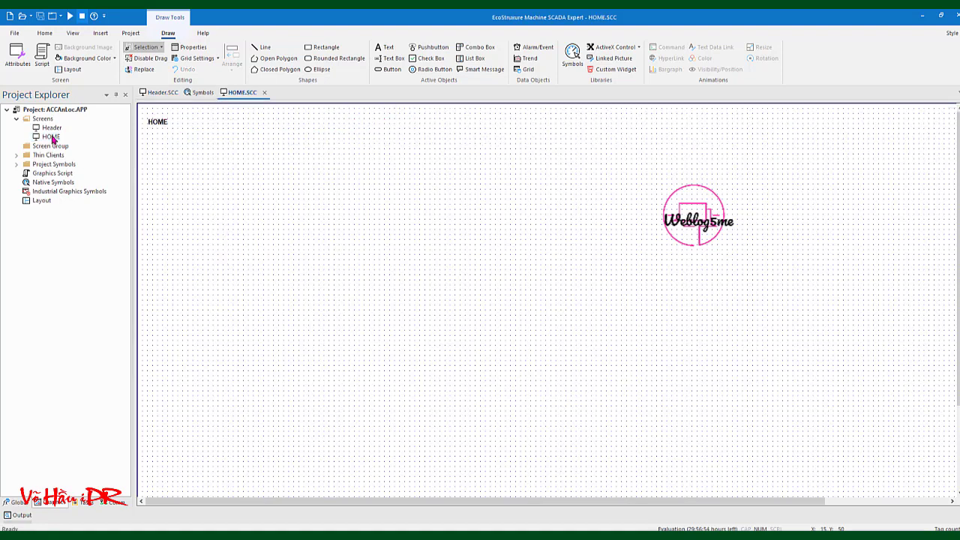
# Change the HOME title text's caption to 'Home'
pyautogui.doubleClick(160, 126)
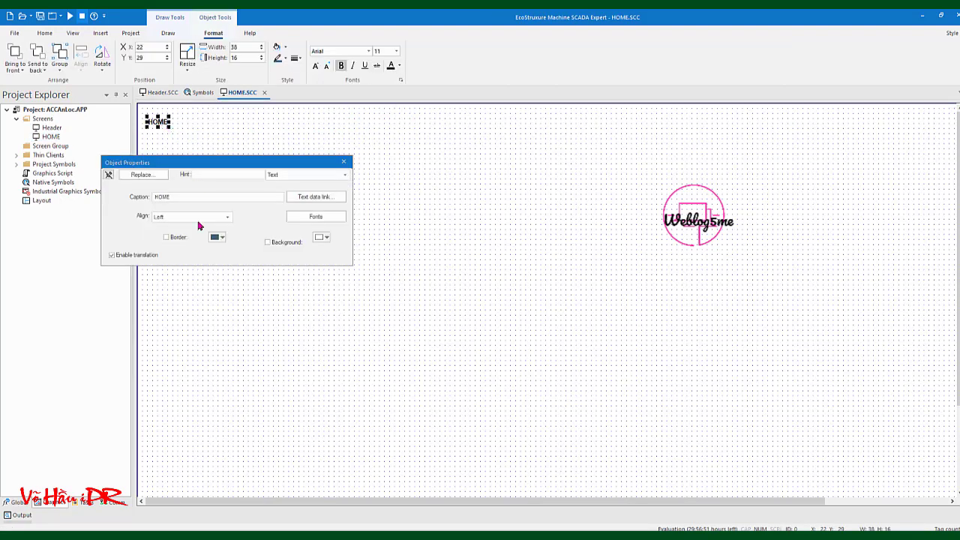
pyautogui.click(171, 198)
pyautogui.press('BackSpace')
pyautogui.press('BackSpace')
pyautogui.press('BackSpace')
pyautogui.write('ome')
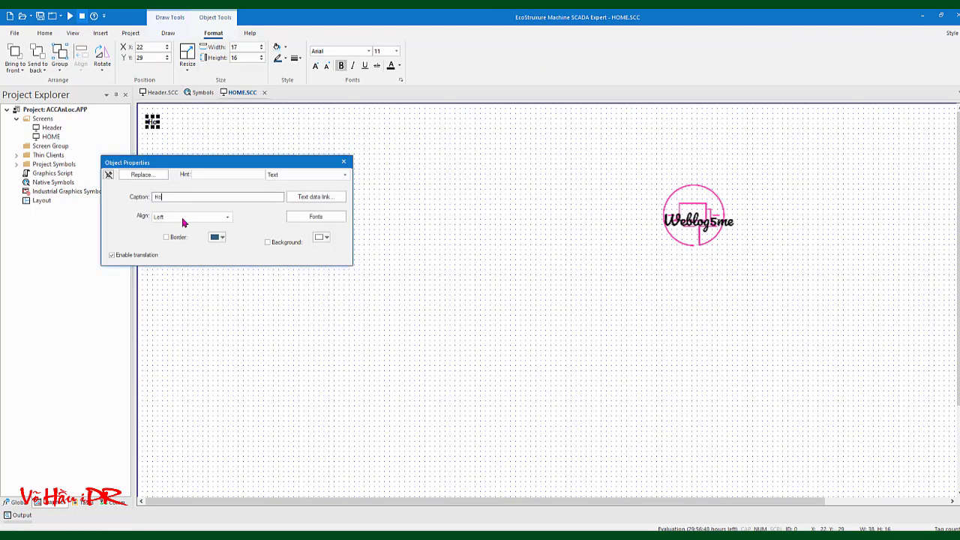
pyautogui.click(344, 162)
pyautogui.click(257, 174)
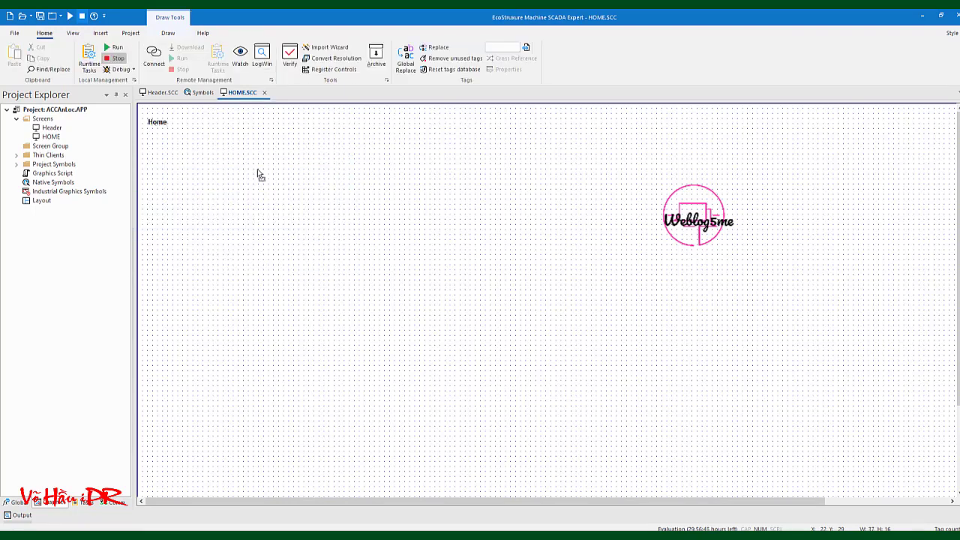
pyautogui.rightClick(247, 97)
pyautogui.click(251, 96)
pyautogui.click(51, 137)
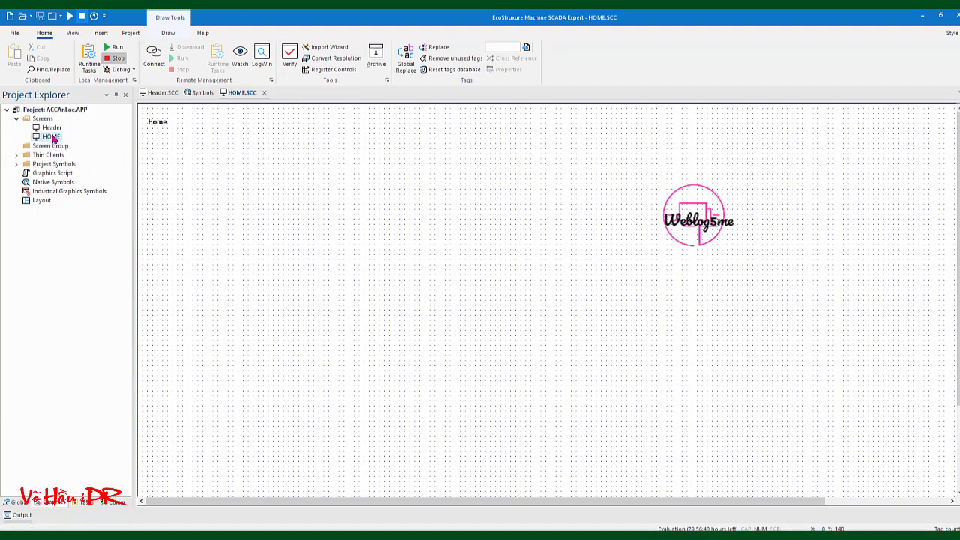
# Save the HOME screen as Alarm.SCC and delete its Home title text
pyautogui.click(15, 33)
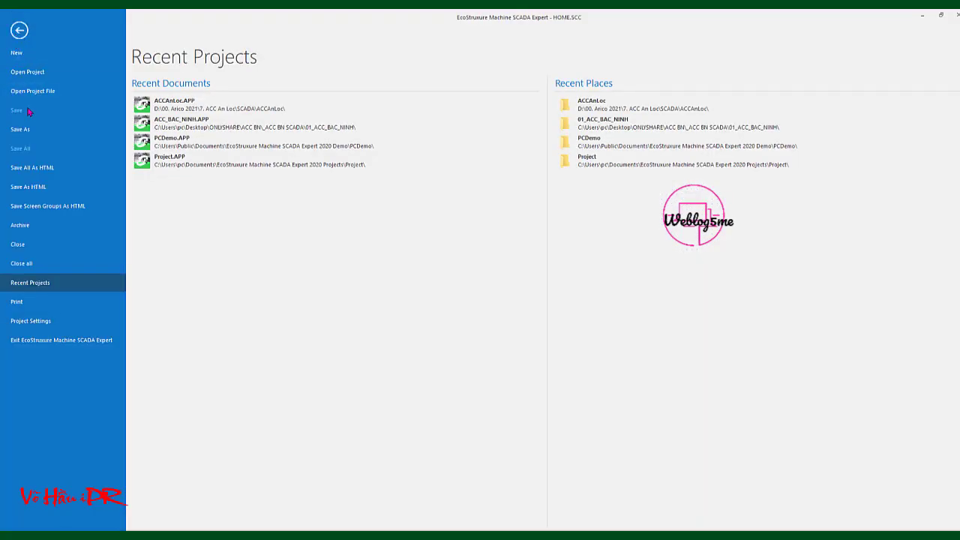
pyautogui.click(28, 132)
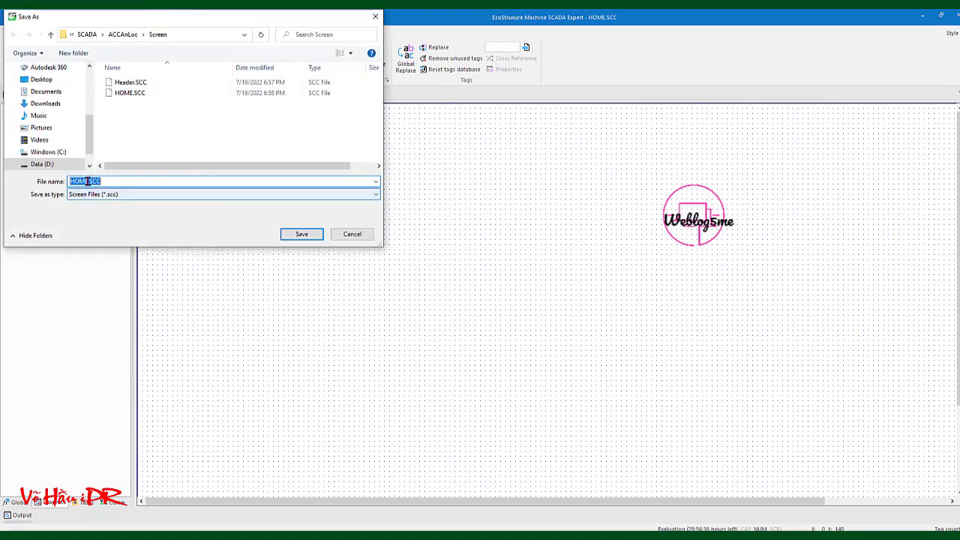
pyautogui.press('BackSpace')
pyautogui.press('BackSpace')
pyautogui.press('BackSpace')
pyautogui.press('BackSpace')
pyautogui.write('Alarm')
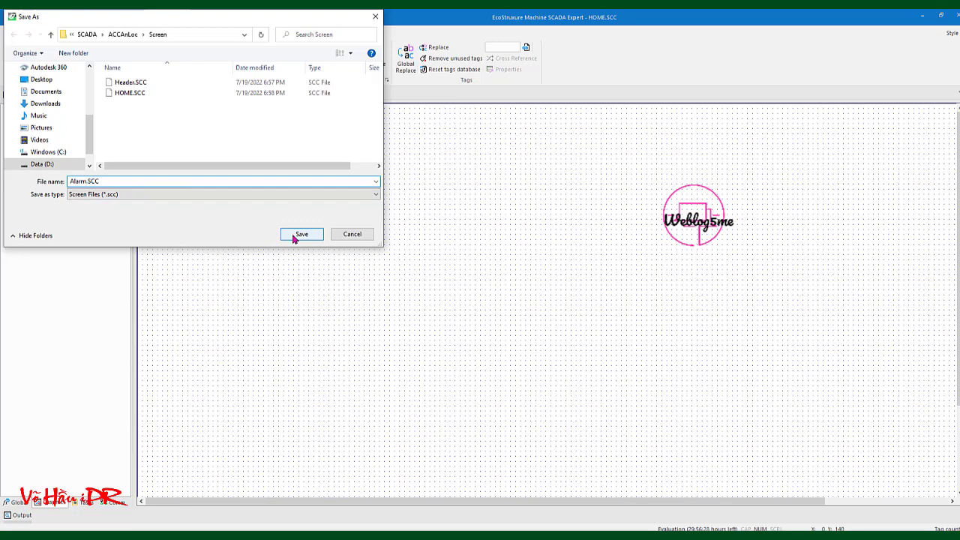
pyautogui.click(300, 235)
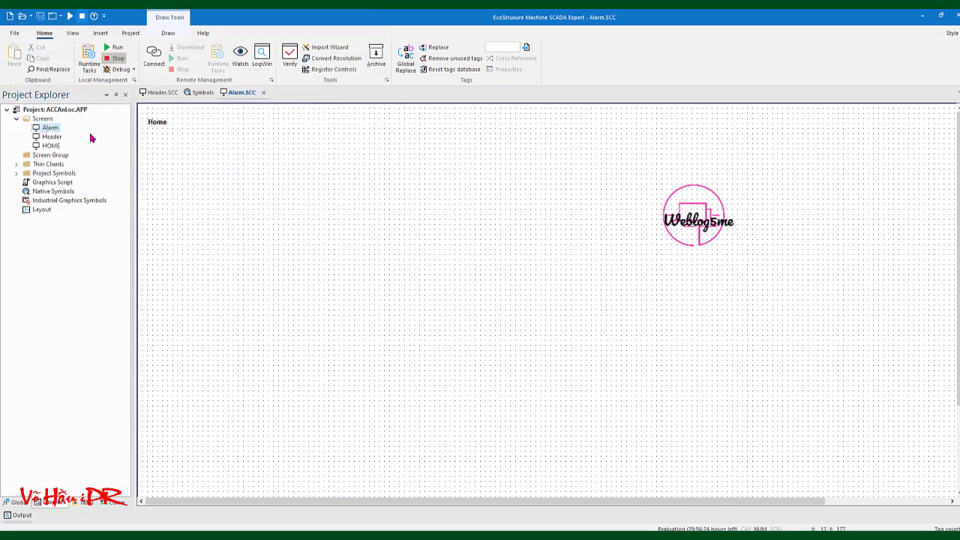
pyautogui.doubleClick(50, 146)
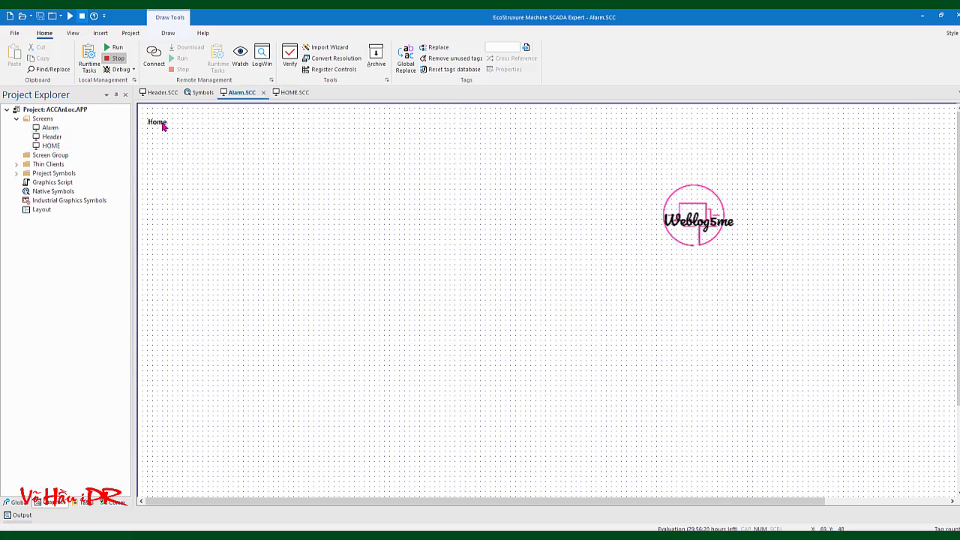
pyautogui.click(161, 123)
pyautogui.press('Delete')
# Review the Alarm screen's grid settings and confirm its 1920 × 1080 size
pyautogui.rightClick(255, 195)
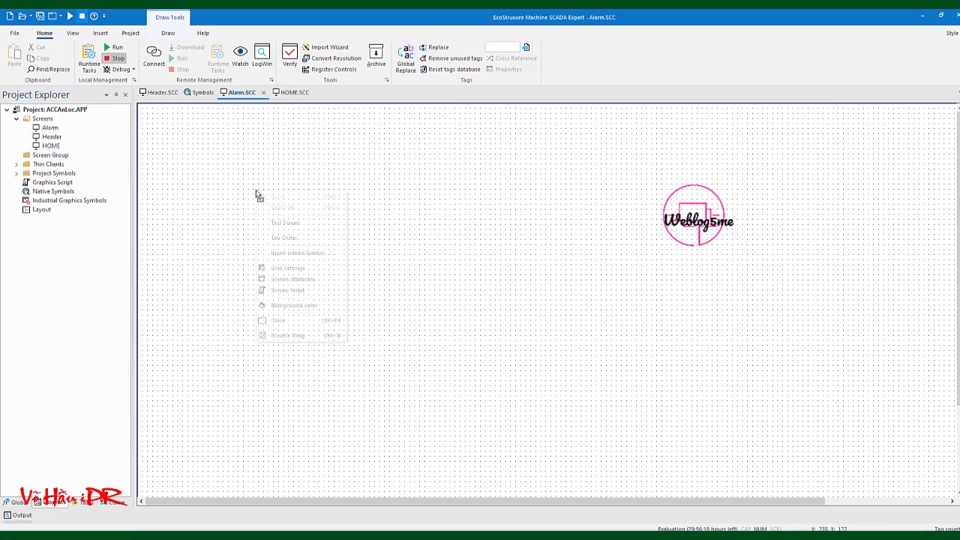
pyautogui.click(291, 269)
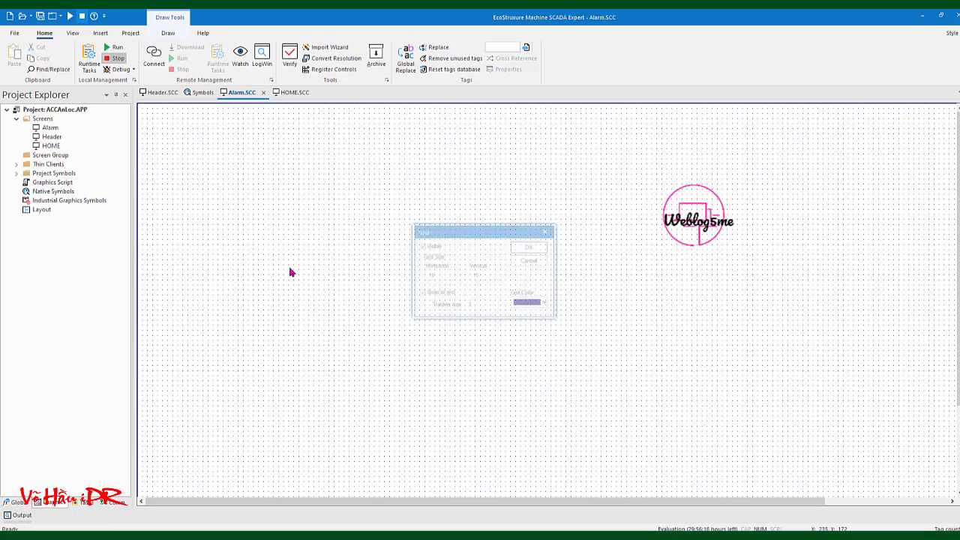
pyautogui.press('Return')
pyautogui.rightClick(289, 226)
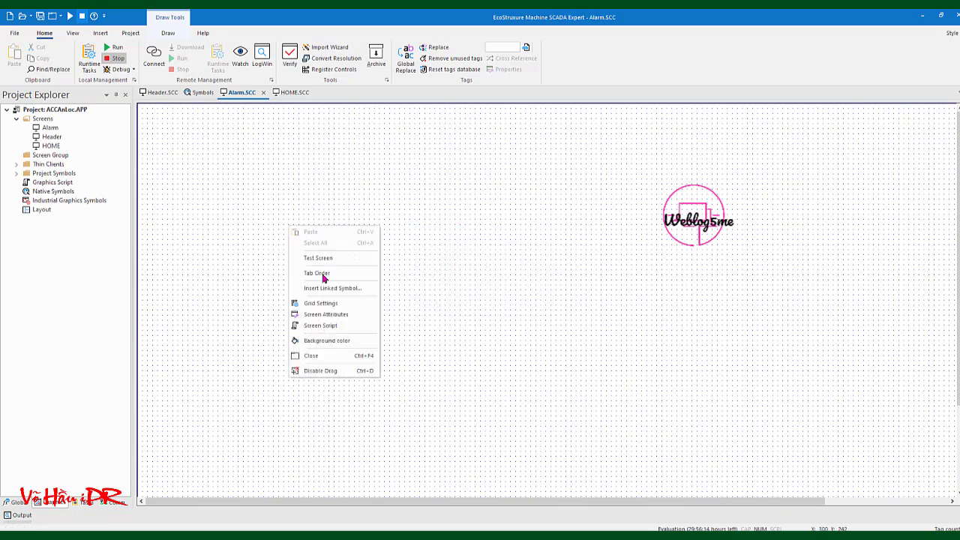
pyautogui.click(307, 314)
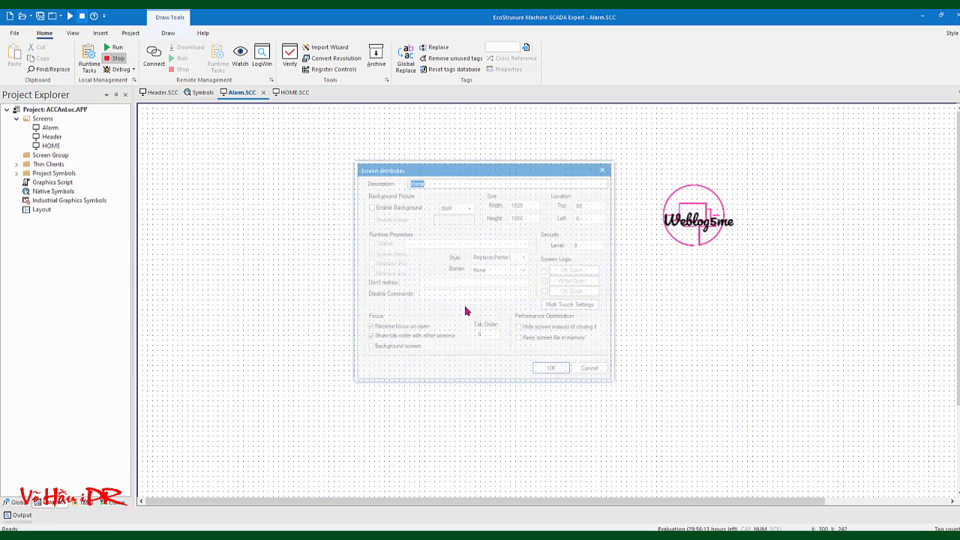
pyautogui.click(525, 204)
pyautogui.click(528, 217)
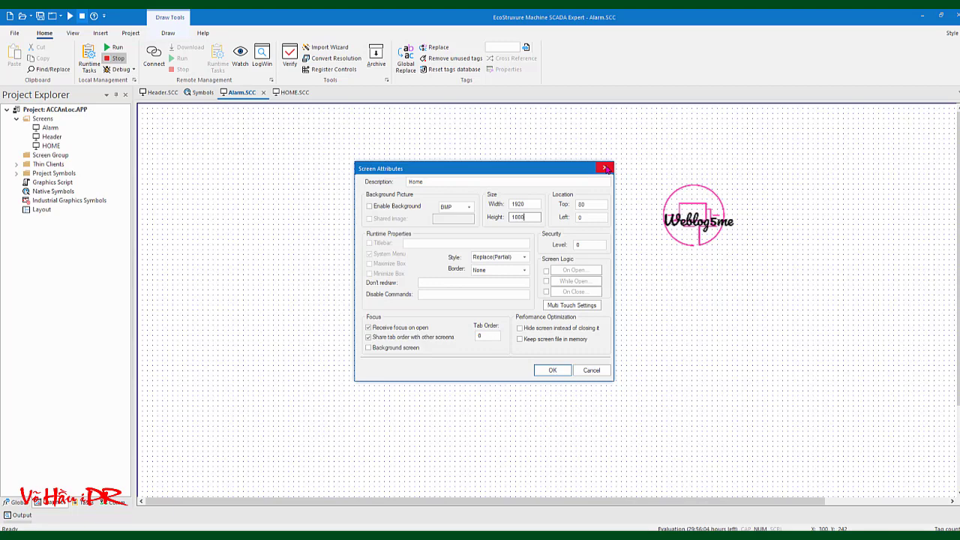
pyautogui.click(606, 168)
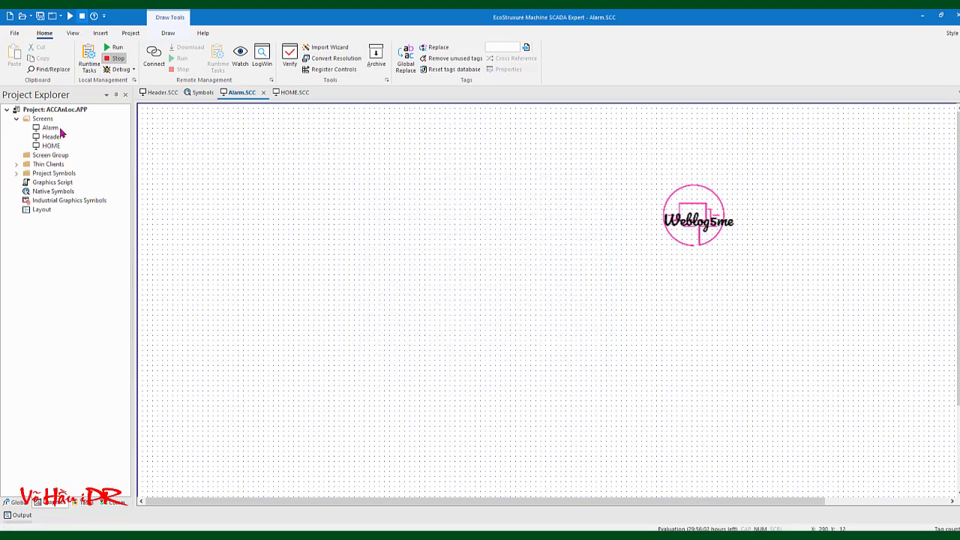
# Close the Symbols gallery and the HOME screen, keeping Alarm selected
pyautogui.click(159, 93)
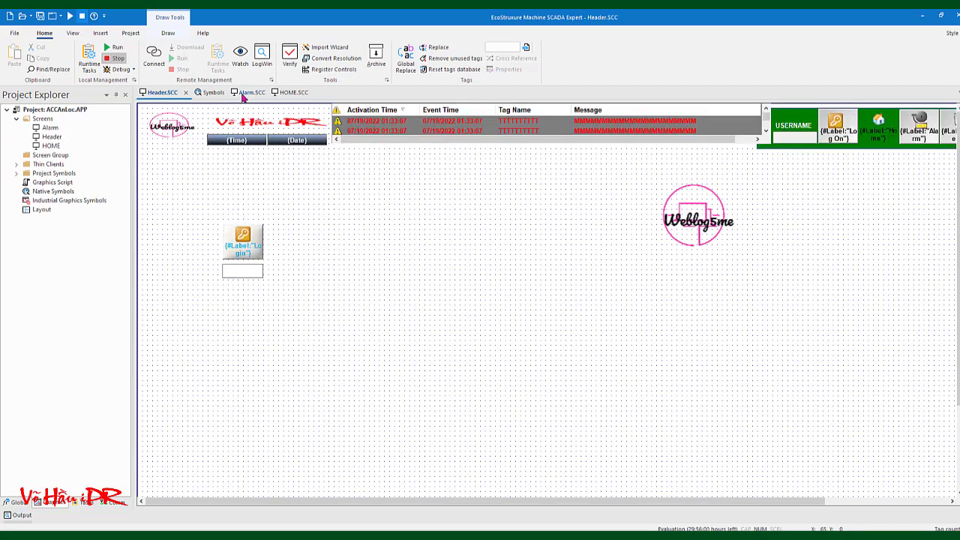
pyautogui.click(243, 94)
pyautogui.click(212, 93)
pyautogui.click(219, 94)
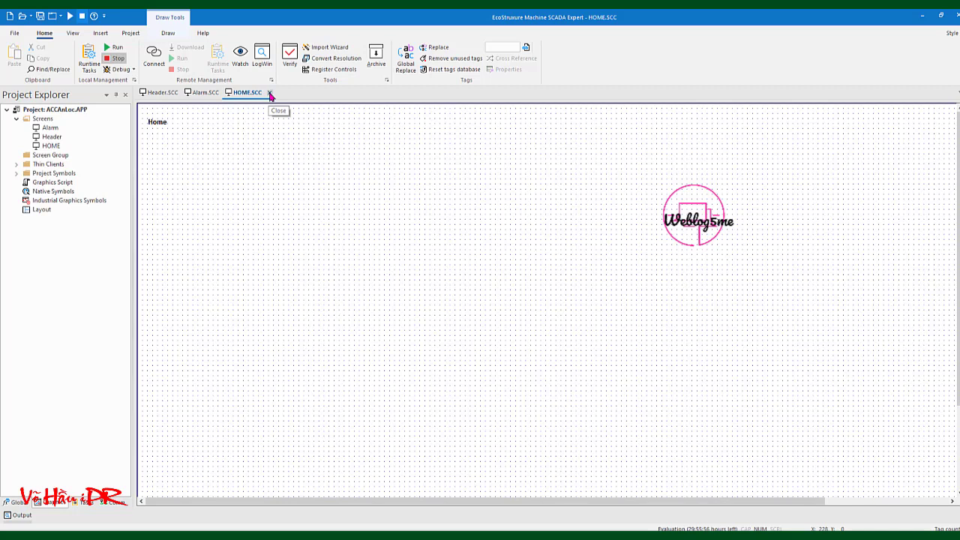
pyautogui.click(271, 95)
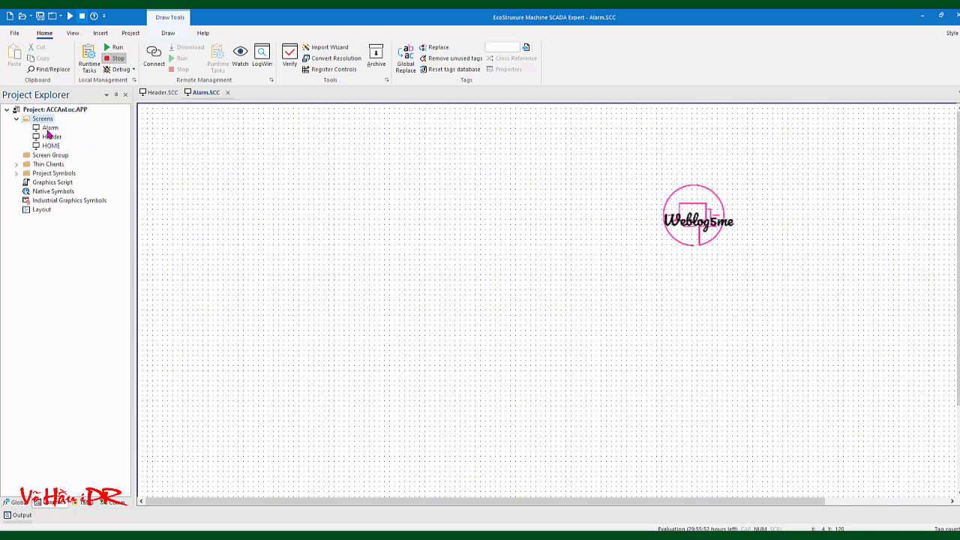
pyautogui.click(49, 128)
pyautogui.rightClick(210, 144)
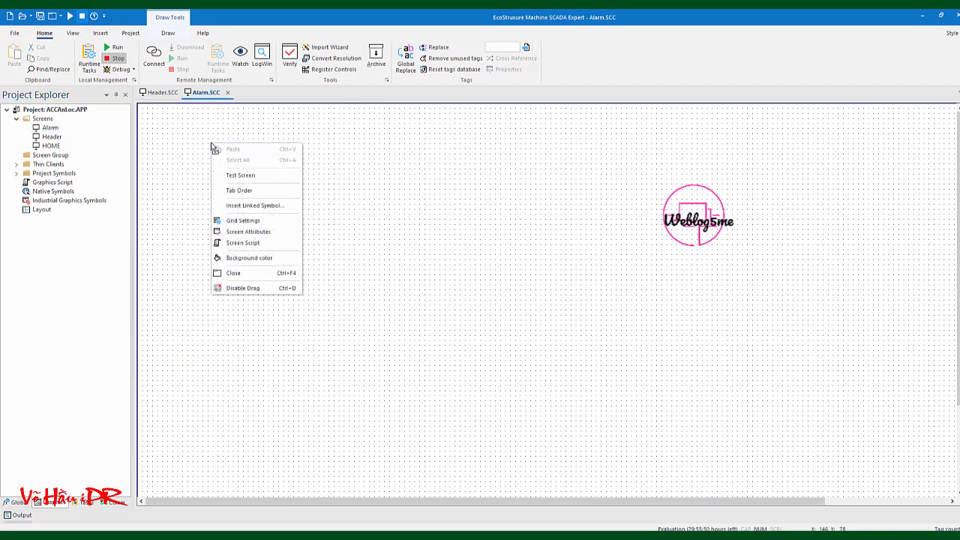
# Save the Alarm screen as a copy named Event.SCC
pyautogui.click(16, 33)
pyautogui.click(20, 129)
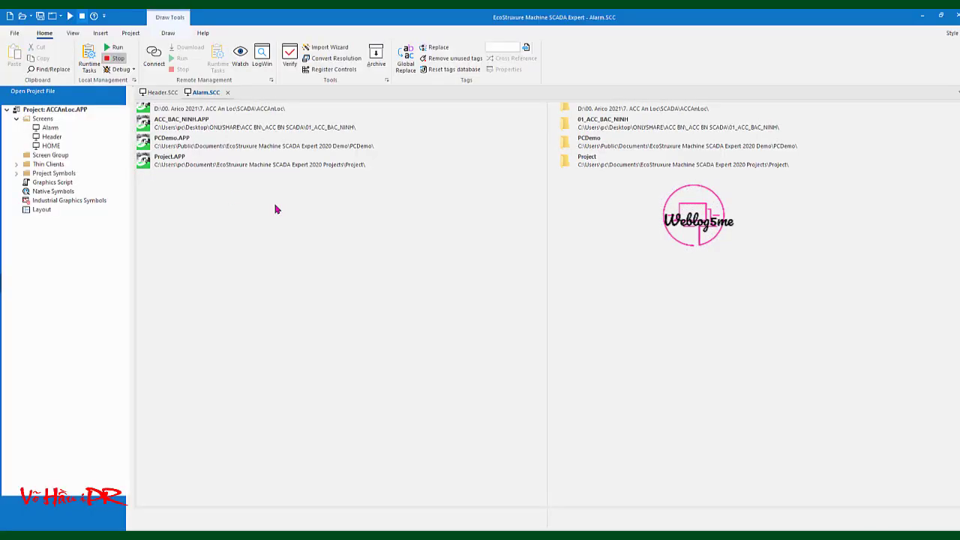
pyautogui.click(78, 180)
pyautogui.doubleClick(78, 181)
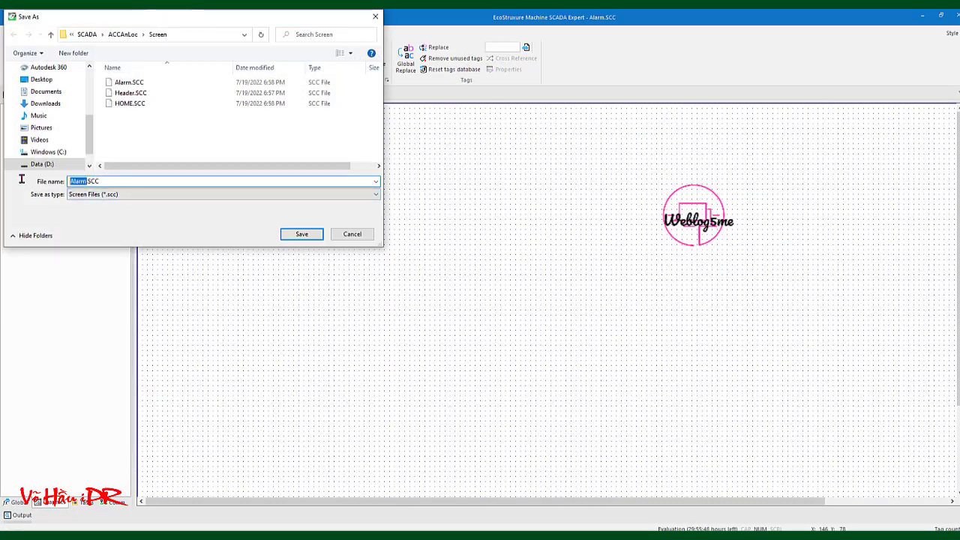
pyautogui.write('Report')
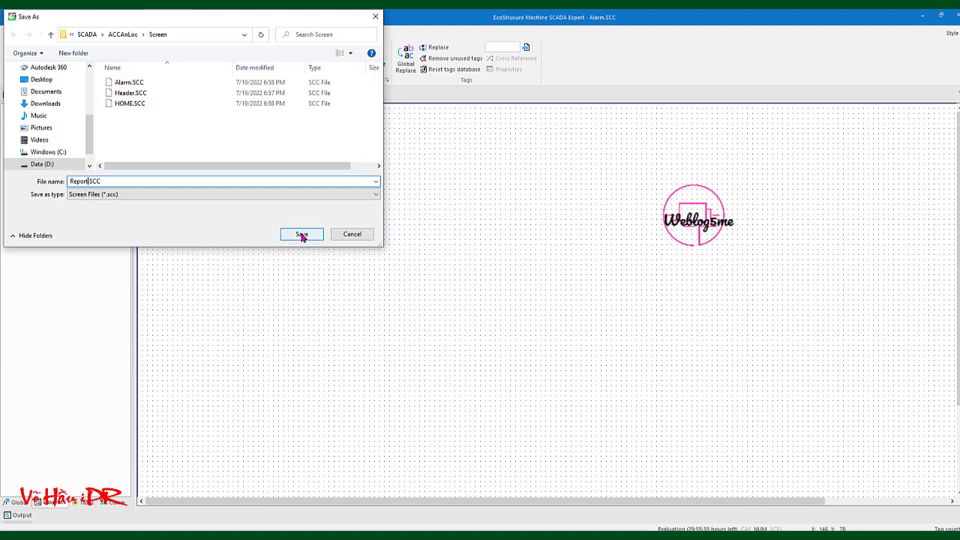
pyautogui.press('BackSpace')
pyautogui.press('BackSpace')
pyautogui.press('BackSpace')
pyautogui.press('BackSpace')
pyautogui.press('BackSpace')
pyautogui.press('BackSpace')
pyautogui.write('Event')
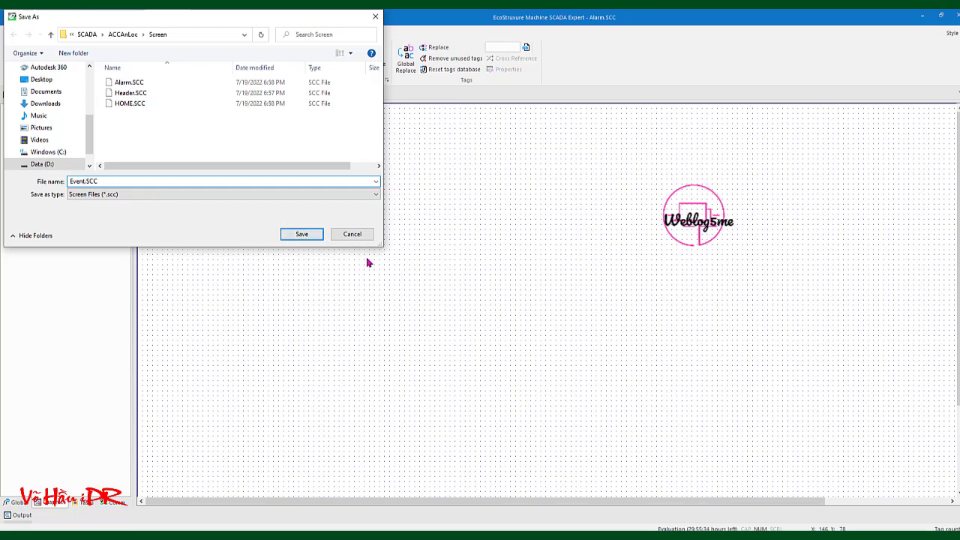
pyautogui.click(303, 235)
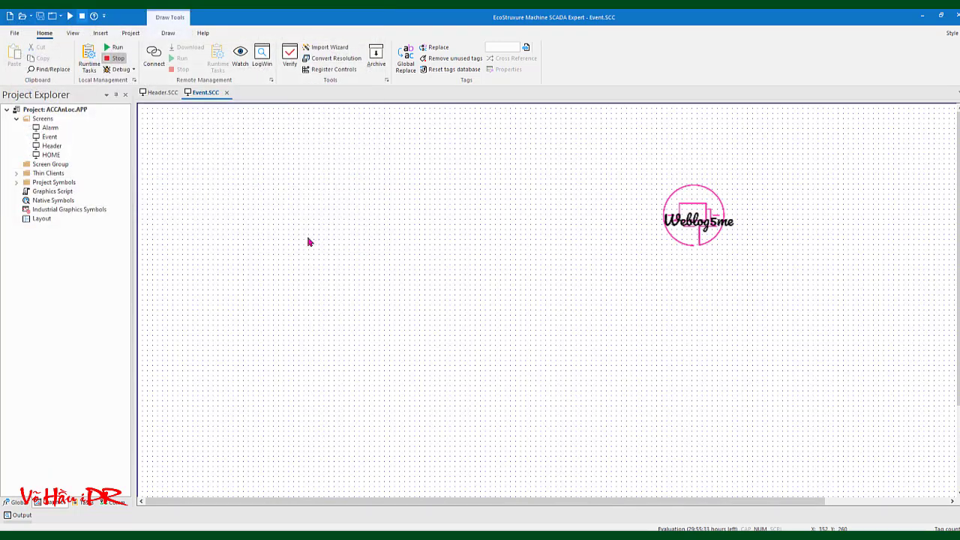
# Save another copy as Trend.SCC, then close the Trend and Event tabs
pyautogui.click(156, 94)
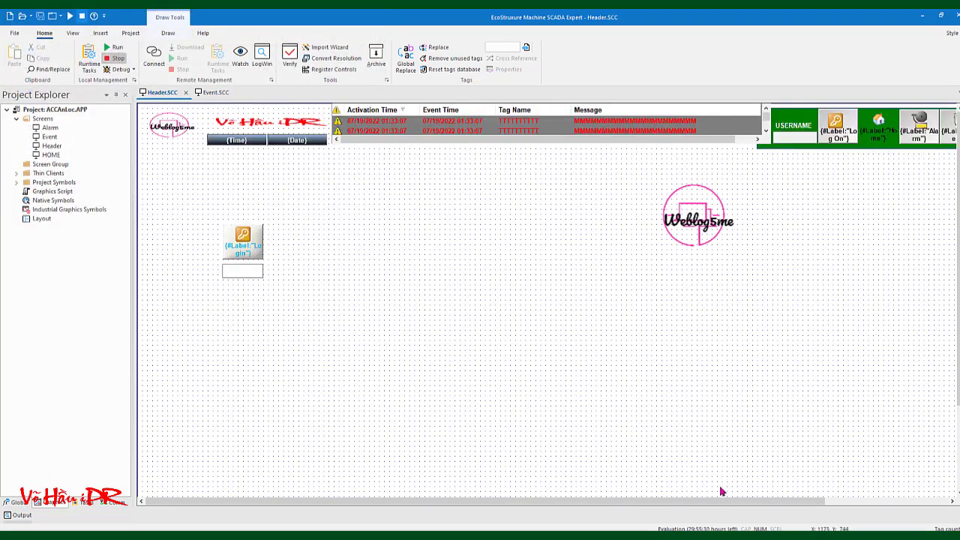
pyautogui.moveTo(718, 505); pyautogui.dragTo(546, 484)
pyautogui.doubleClick(50, 129)
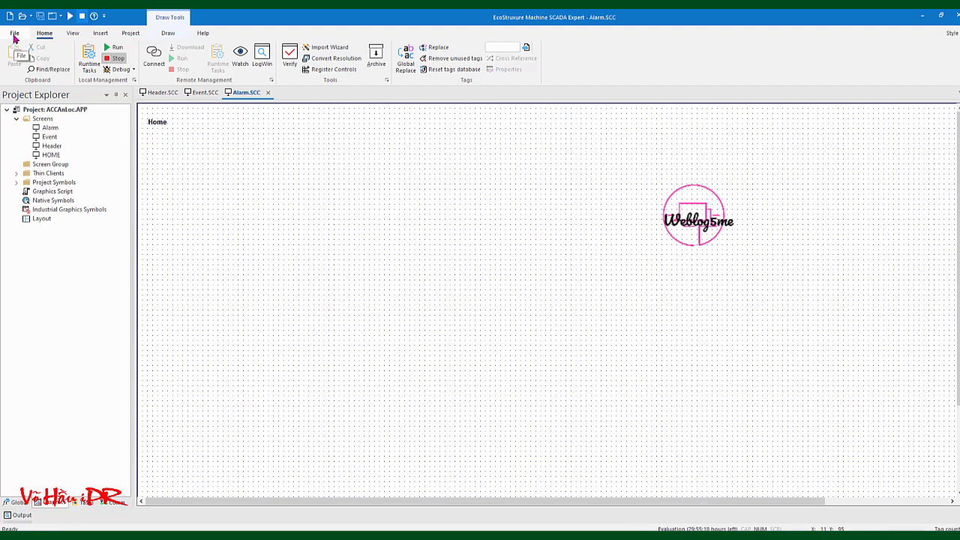
pyautogui.click(15, 33)
pyautogui.click(25, 134)
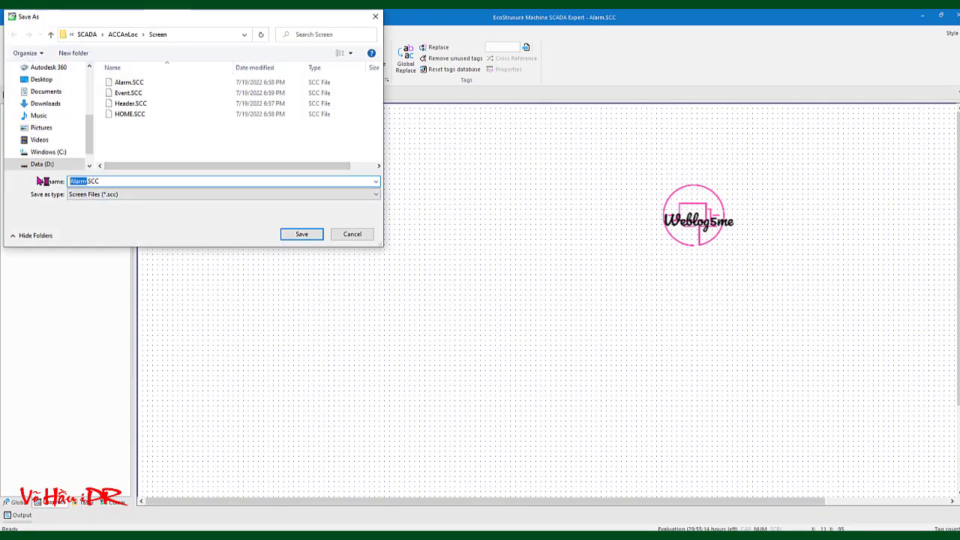
pyautogui.write('Trend')
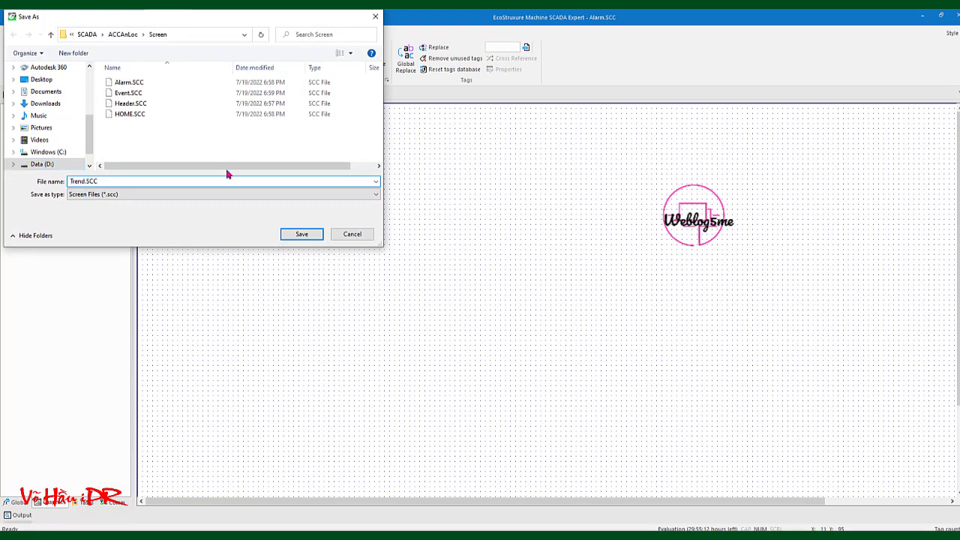
pyautogui.click(301, 234)
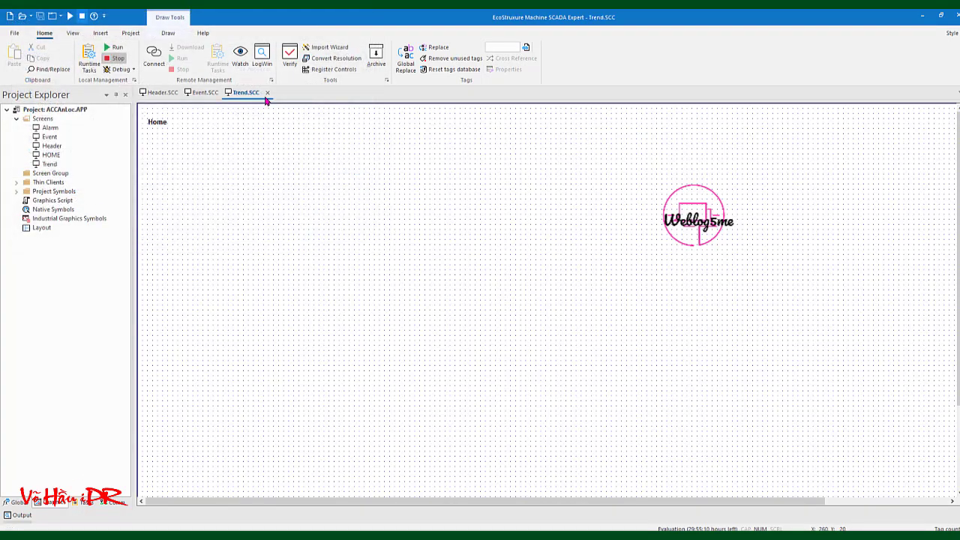
pyautogui.click(267, 92)
pyautogui.click(227, 93)
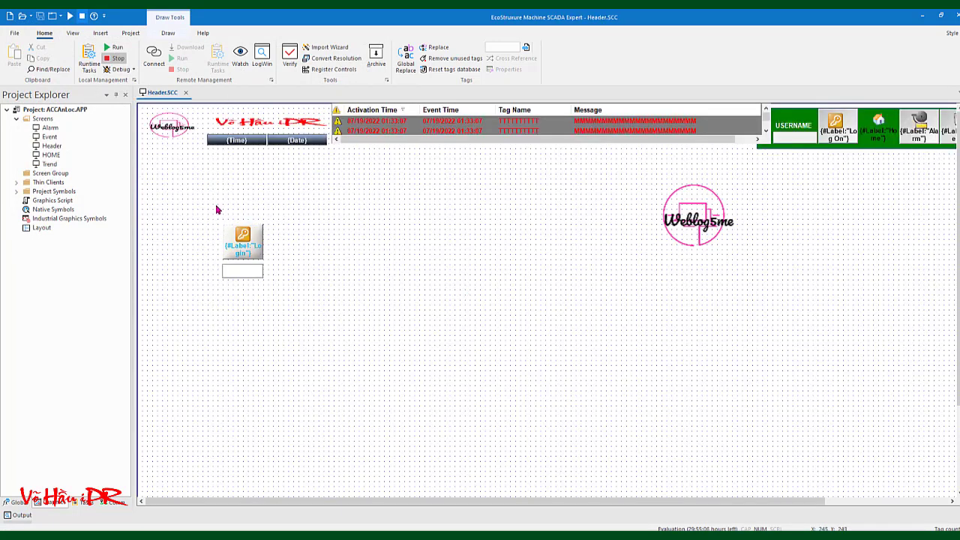
# Duplicate the Login button and place the copy beside the original
pyautogui.moveTo(216, 210); pyautogui.dragTo(307, 270)
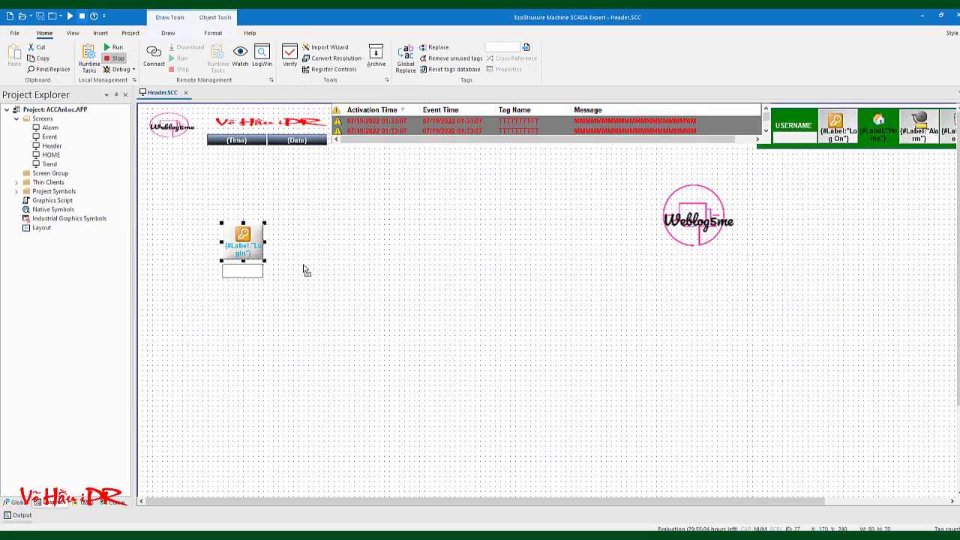
pyautogui.hotkey('ctrl', 'c')
pyautogui.click(350, 323)
pyautogui.hotkey('ctrl', 'v')
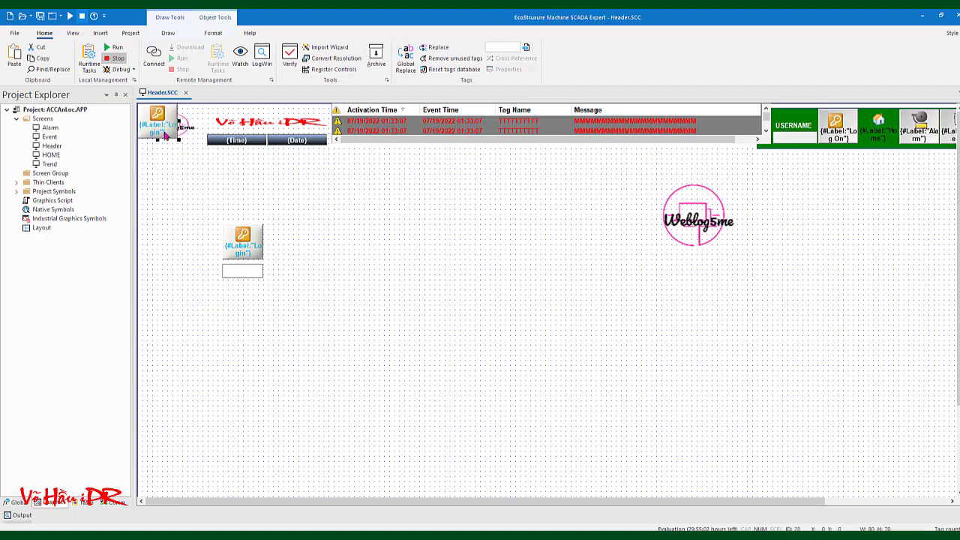
pyautogui.moveTo(165, 134); pyautogui.dragTo(296, 249)
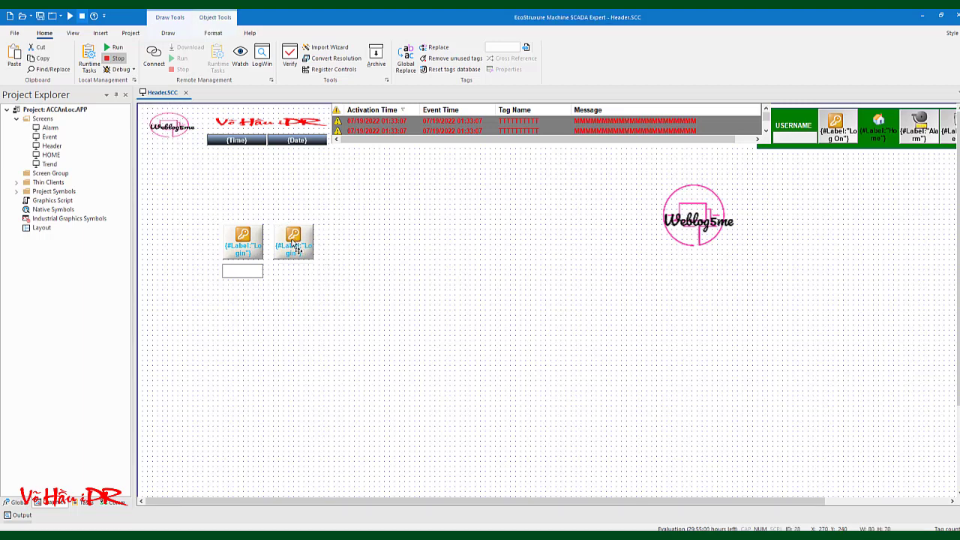
pyautogui.click(303, 300)
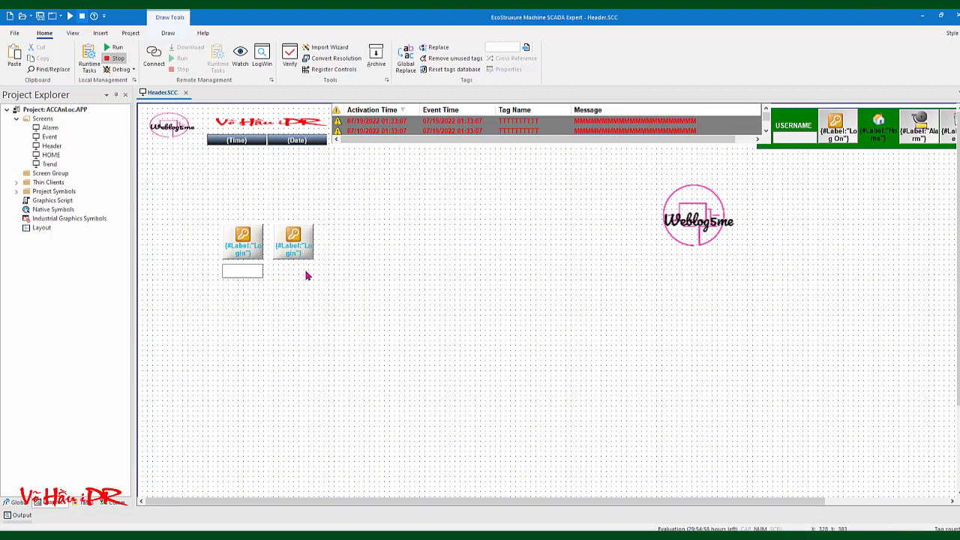
pyautogui.click(297, 253)
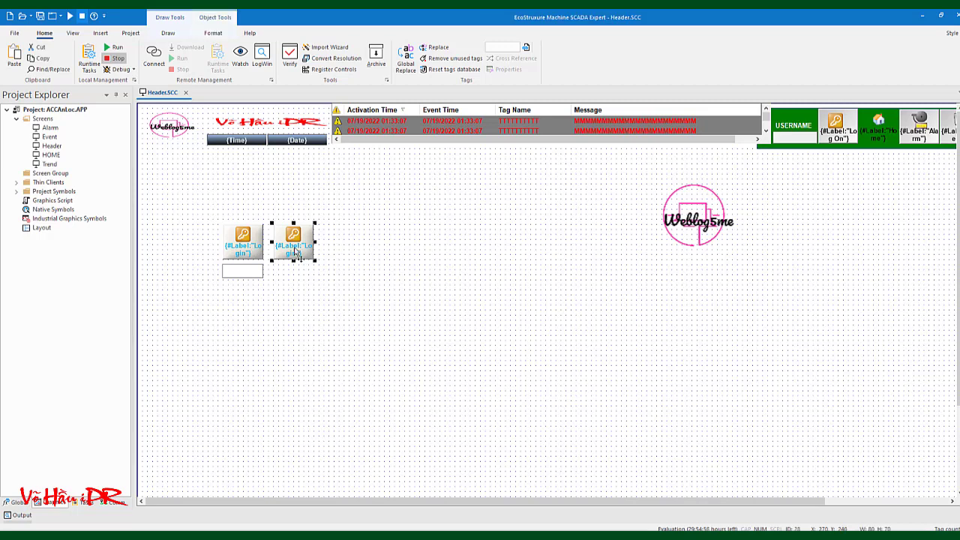
# Inspect the copy's Command, Linked Symbol and Rectangle properties, then edit its caption
pyautogui.doubleClick(296, 254)
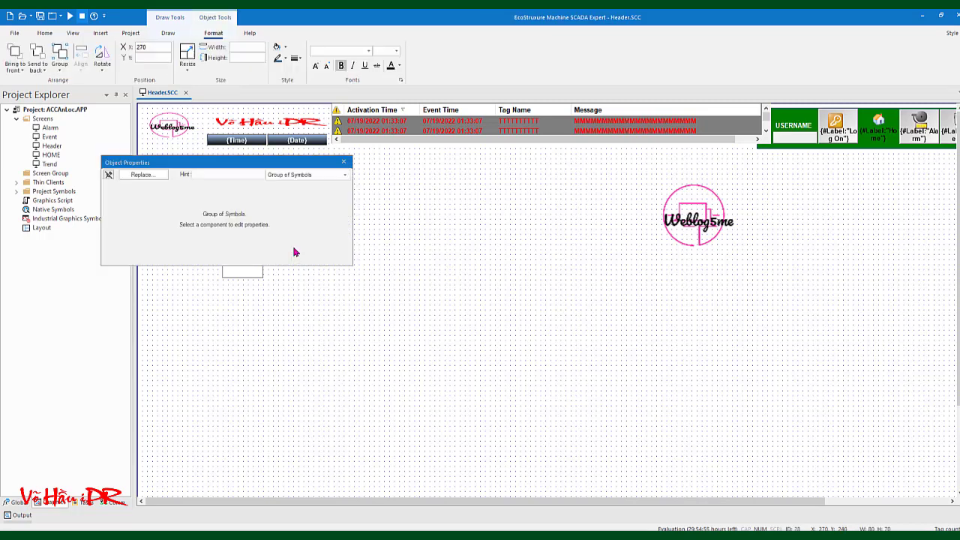
pyautogui.click(312, 175)
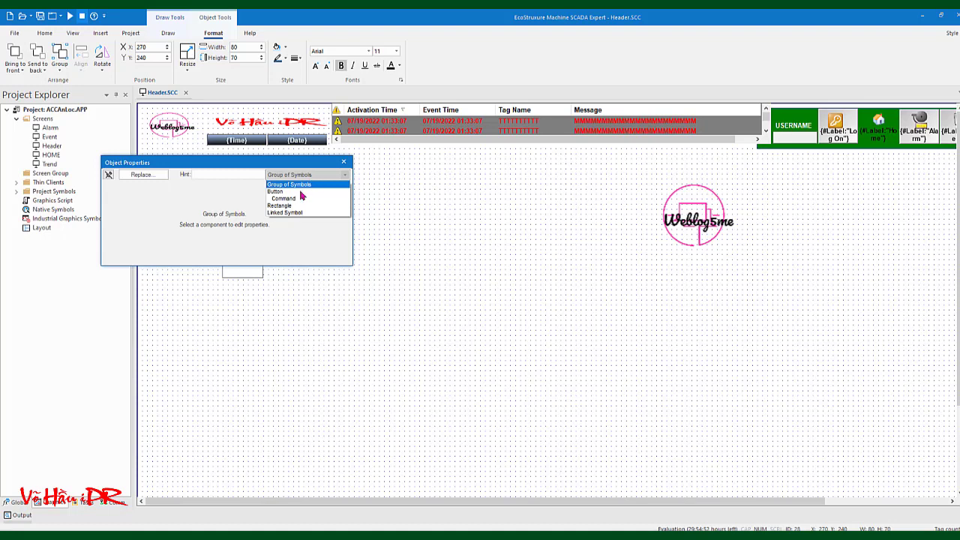
pyautogui.click(306, 186)
pyautogui.click(315, 176)
pyautogui.click(294, 198)
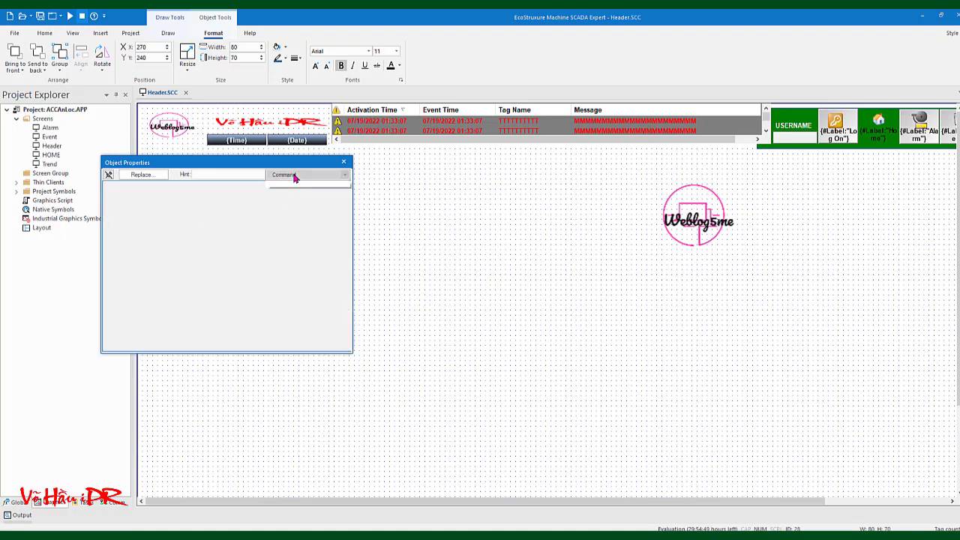
pyautogui.click(294, 177)
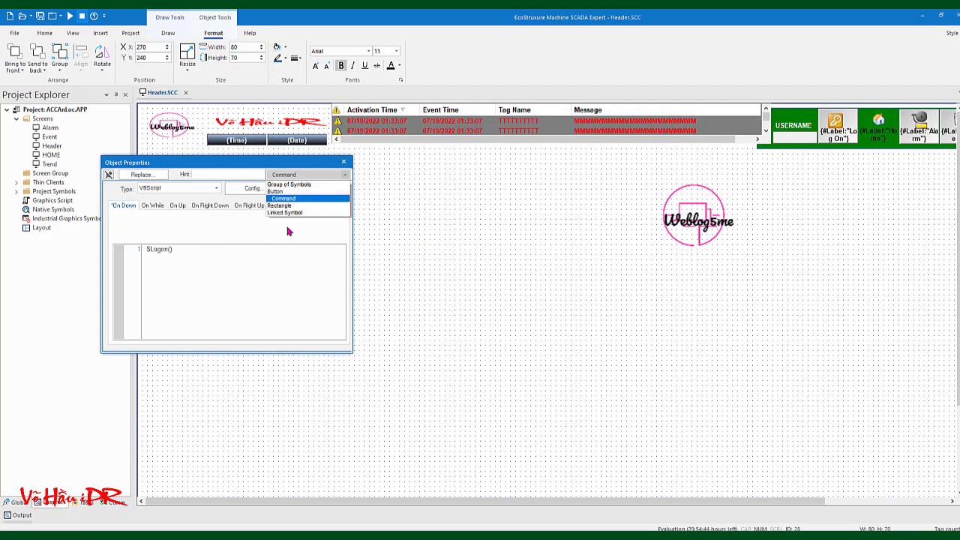
pyautogui.click(294, 212)
pyautogui.click(291, 177)
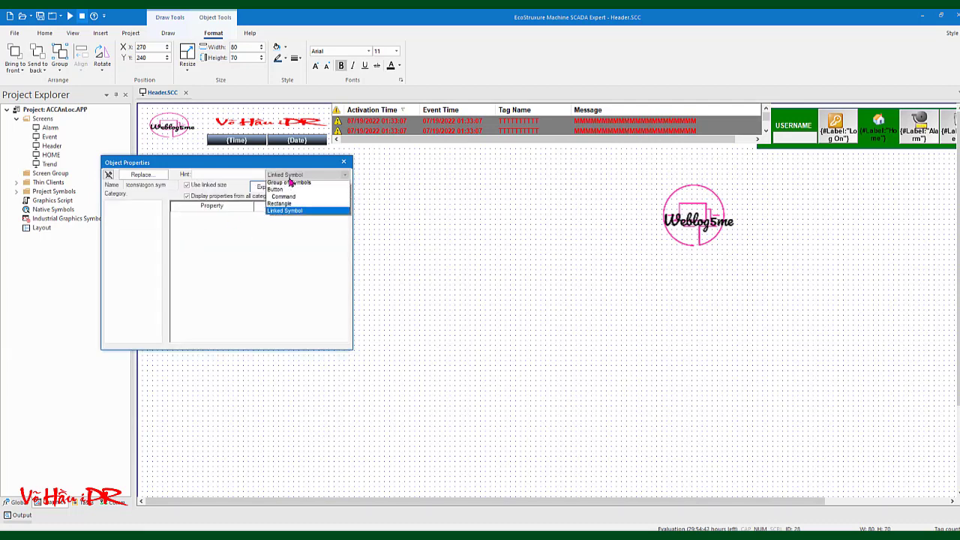
pyautogui.click(281, 203)
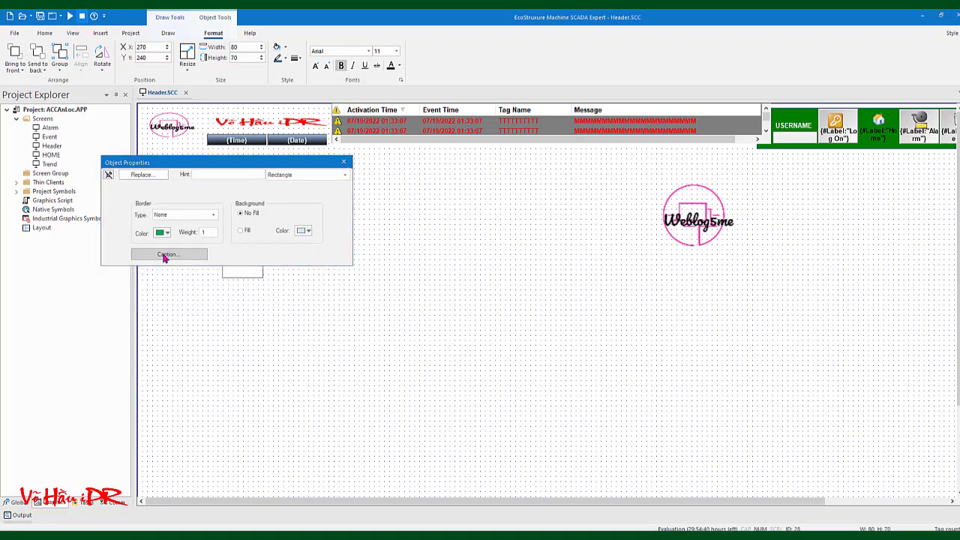
pyautogui.click(165, 255)
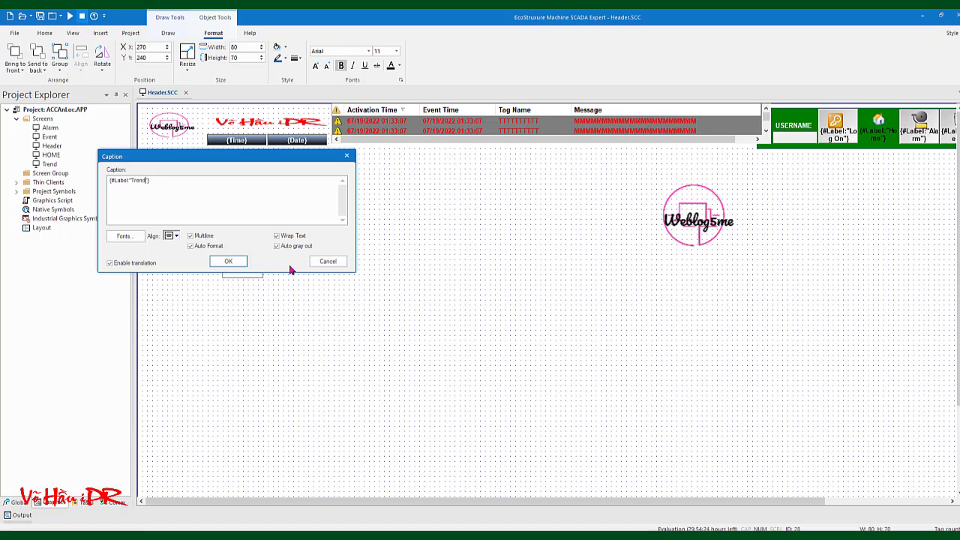
# Confirm the 'Trend' caption, switch the properties to Command, and start rewriting the $Logon() script
pyautogui.click(234, 262)
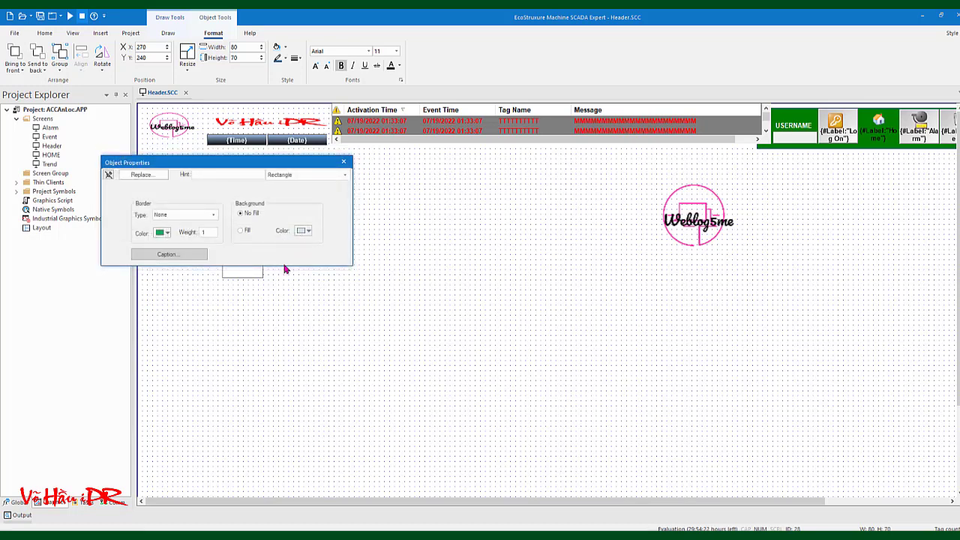
pyautogui.click(334, 175)
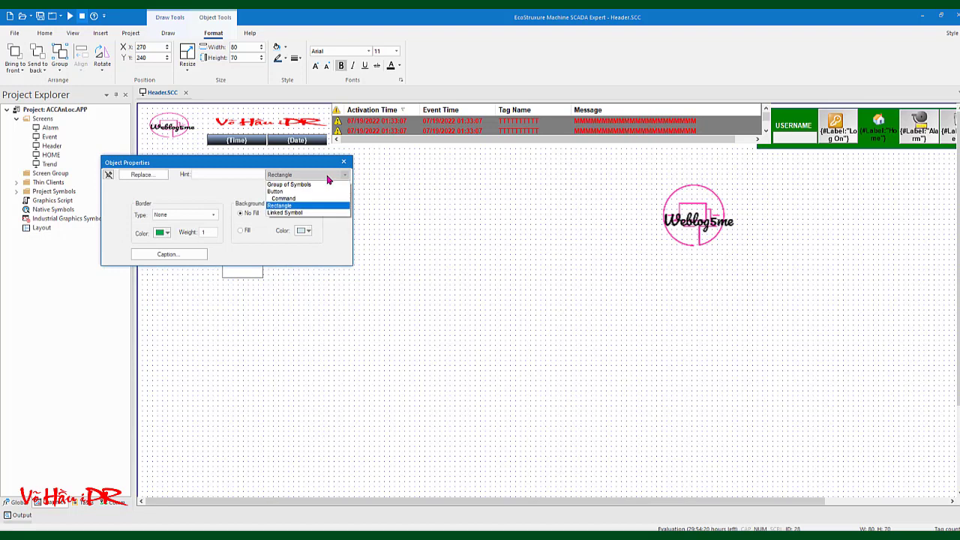
pyautogui.click(289, 215)
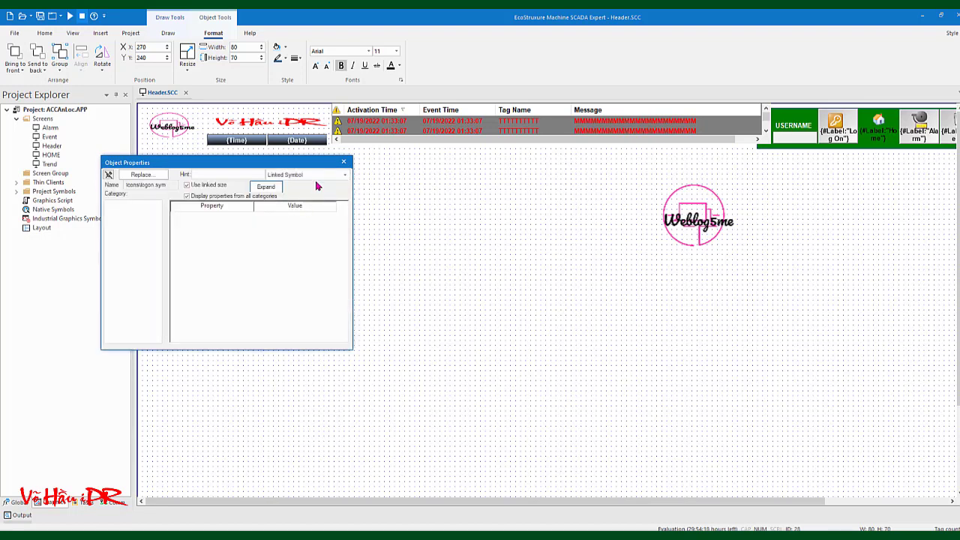
pyautogui.click(318, 175)
pyautogui.click(286, 198)
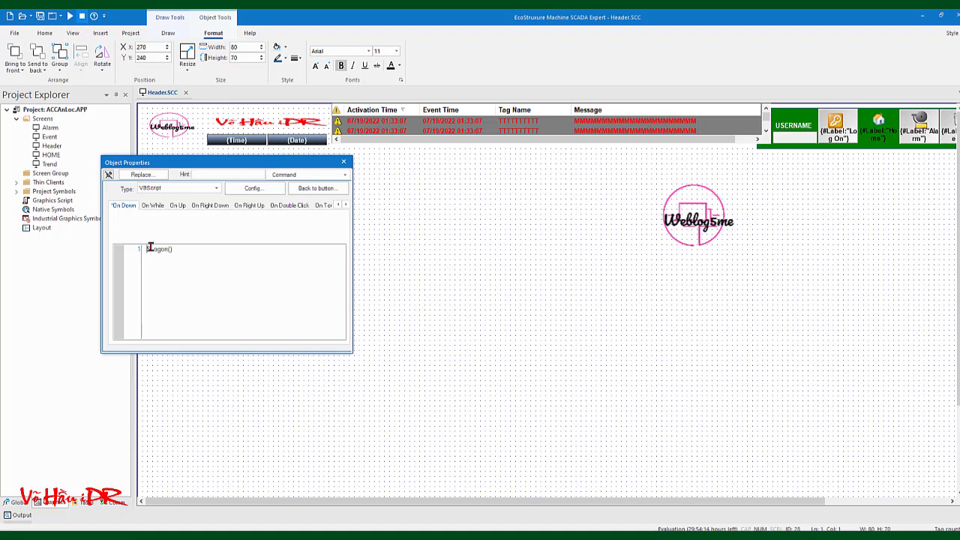
pyautogui.click(150, 250)
pyautogui.click(210, 252)
# Continue the script as $Open( and begin typing the screen-name parameter
pyautogui.write('(')
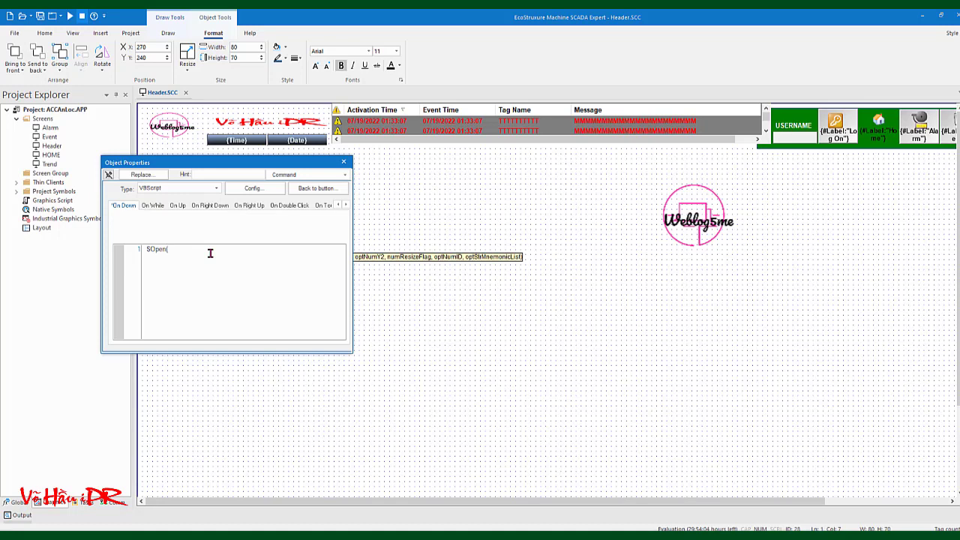
pyautogui.moveTo(242, 164); pyautogui.dragTo(300, 300)
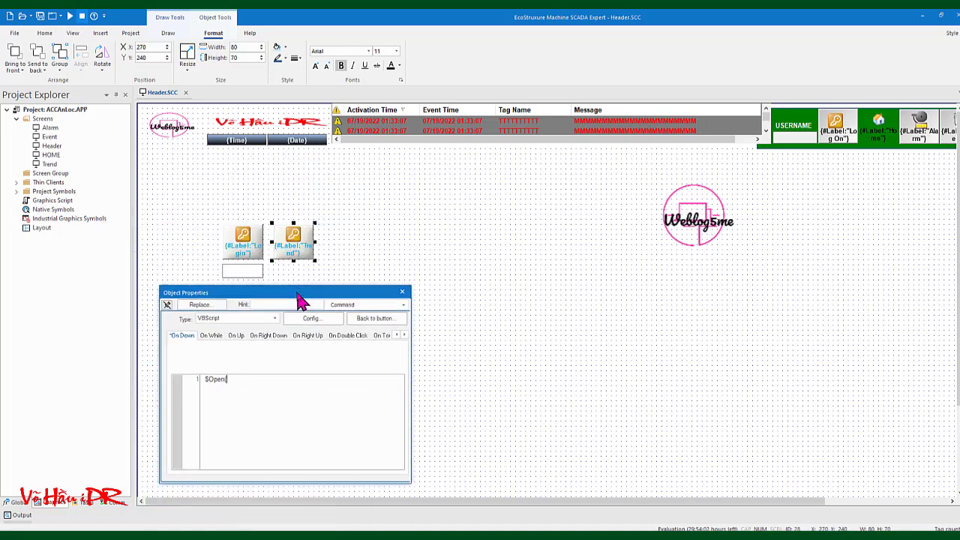
pyautogui.click(230, 380)
pyautogui.write('$')
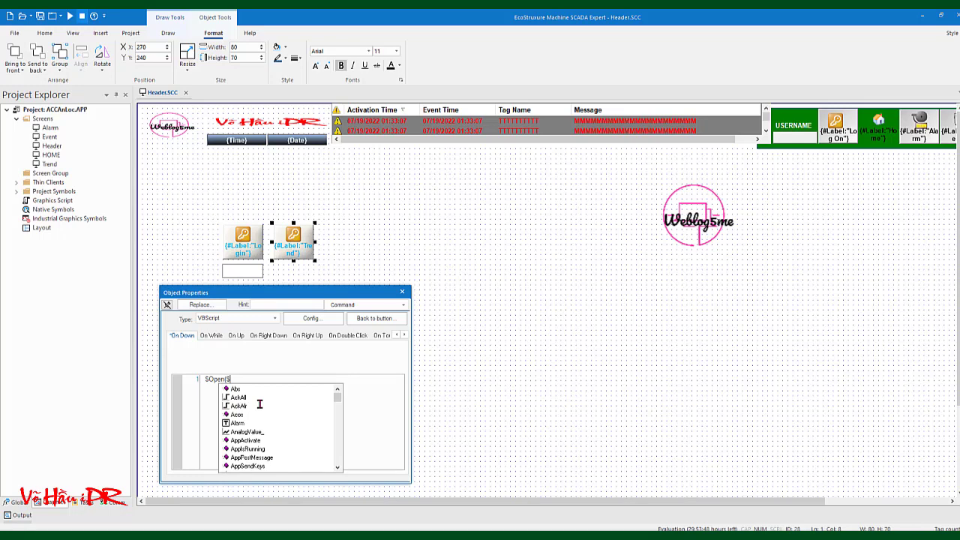
pyautogui.write('Cree')
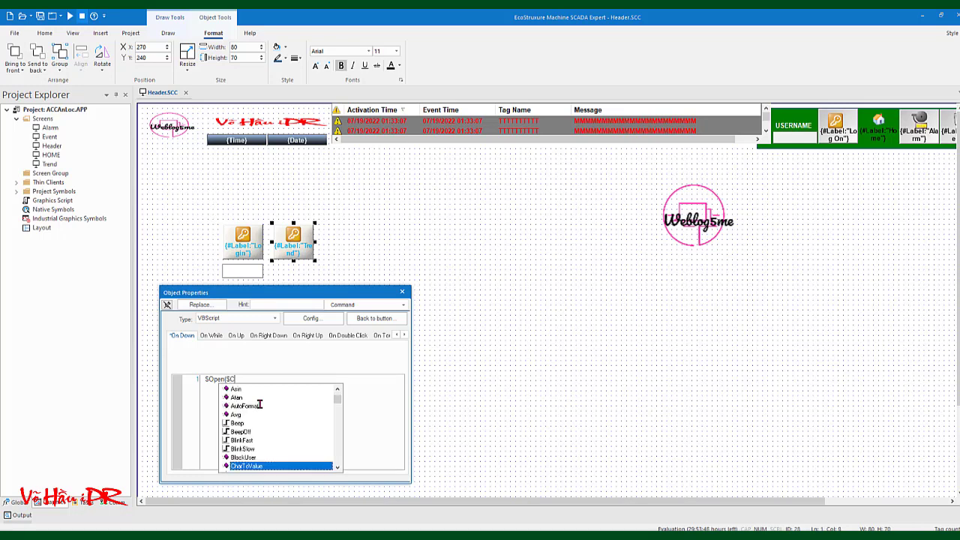
pyautogui.press('BackSpace')
pyautogui.press('BackSpace')
pyautogui.press('BackSpace')
pyautogui.press('BackSpace')
pyautogui.press('BackSpace')
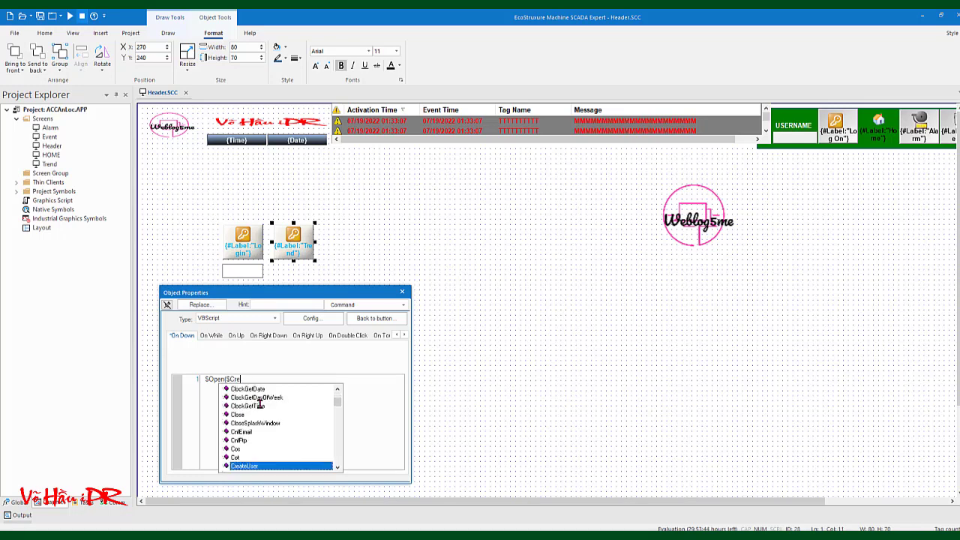
pyautogui.write('Cree')
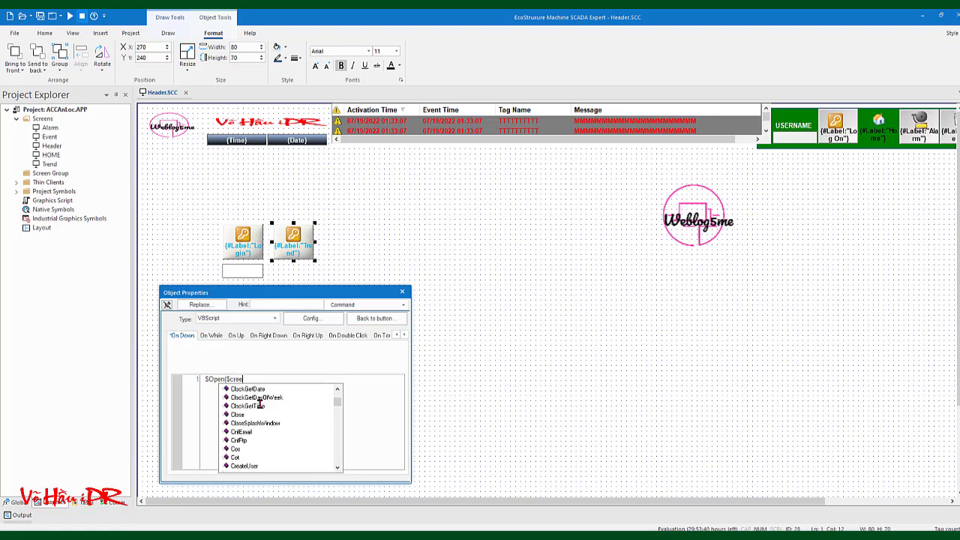
pyautogui.press('BackSpace')
pyautogui.press('BackSpace')
pyautogui.press('BackSpace')
pyautogui.write('s')
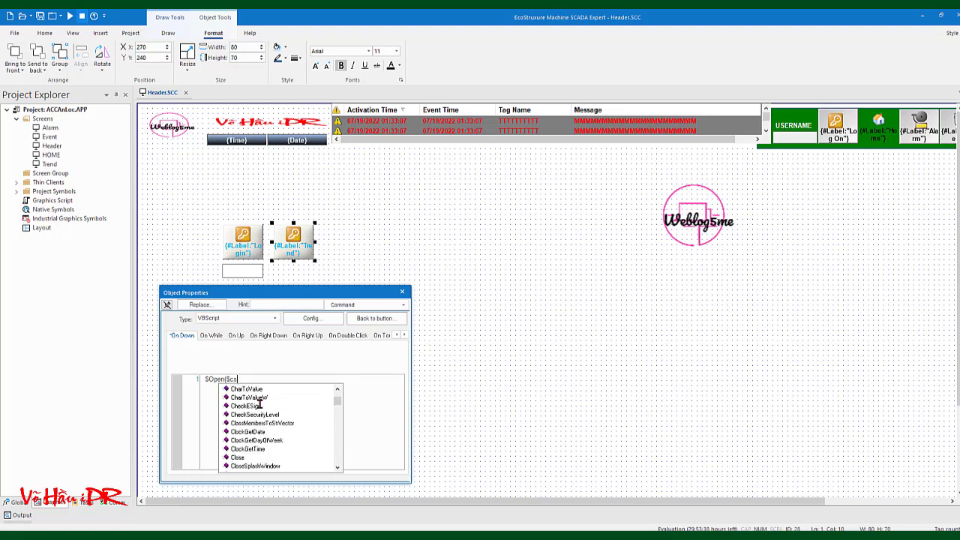
pyautogui.press('BackSpace')
pyautogui.press('BackSpace')
pyautogui.write('s')
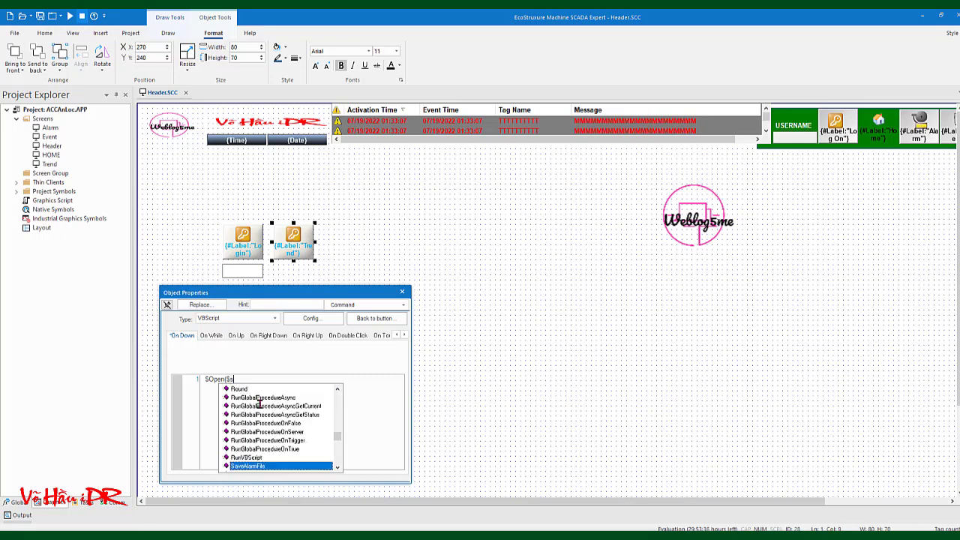
pyautogui.write('creenname')
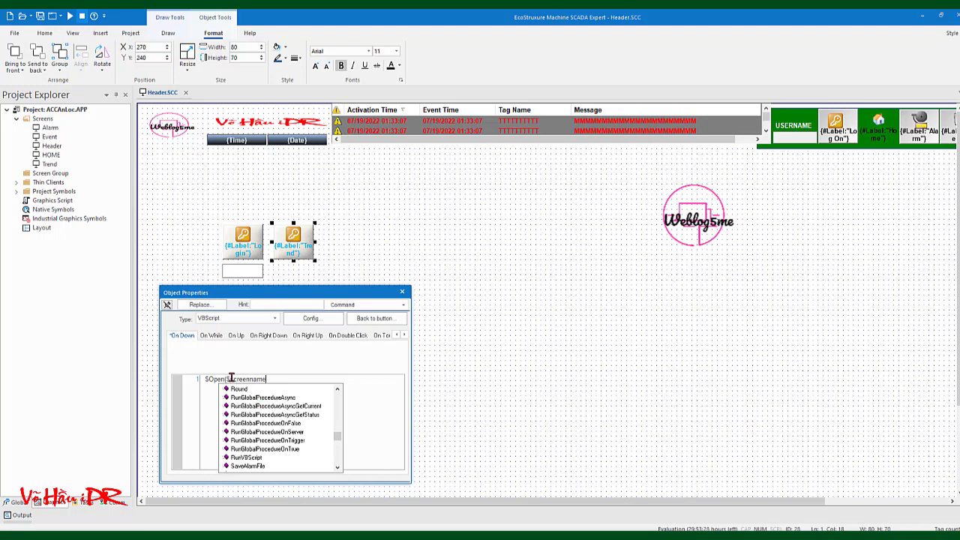
# Finish the script as $Open($#Screenname:"Trend") and close the button properties
pyautogui.click(231, 379)
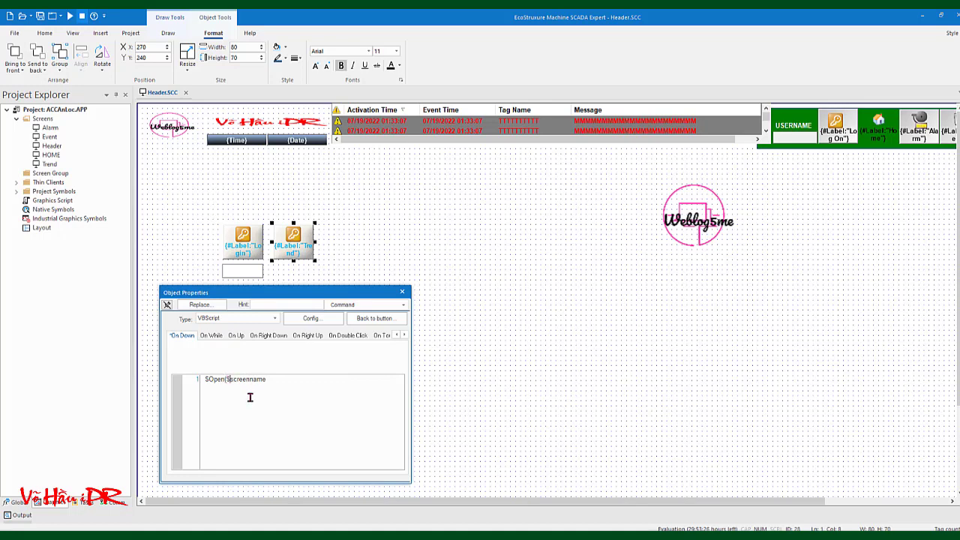
pyautogui.write('#')
pyautogui.press('Delete')
pyautogui.write('S')
pyautogui.write('m')
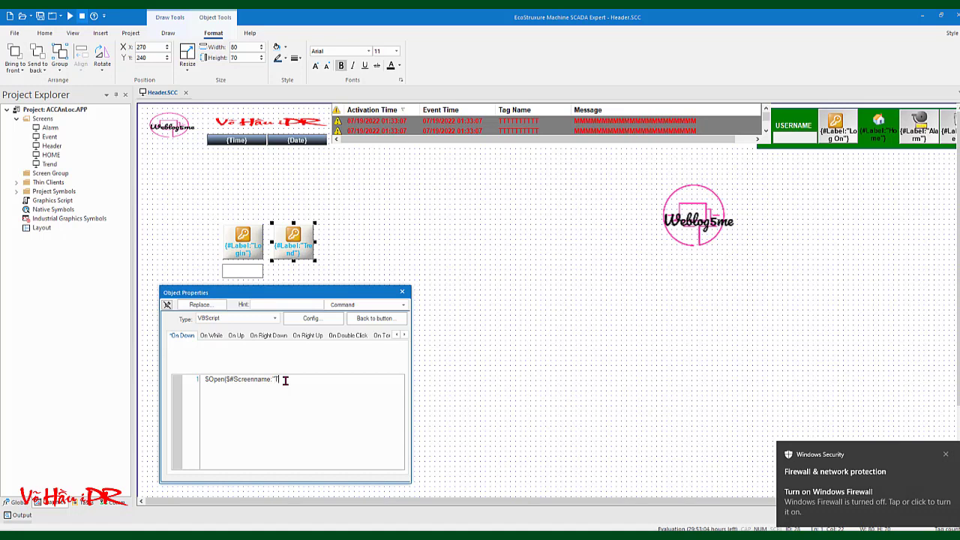
pyautogui.write('rend')
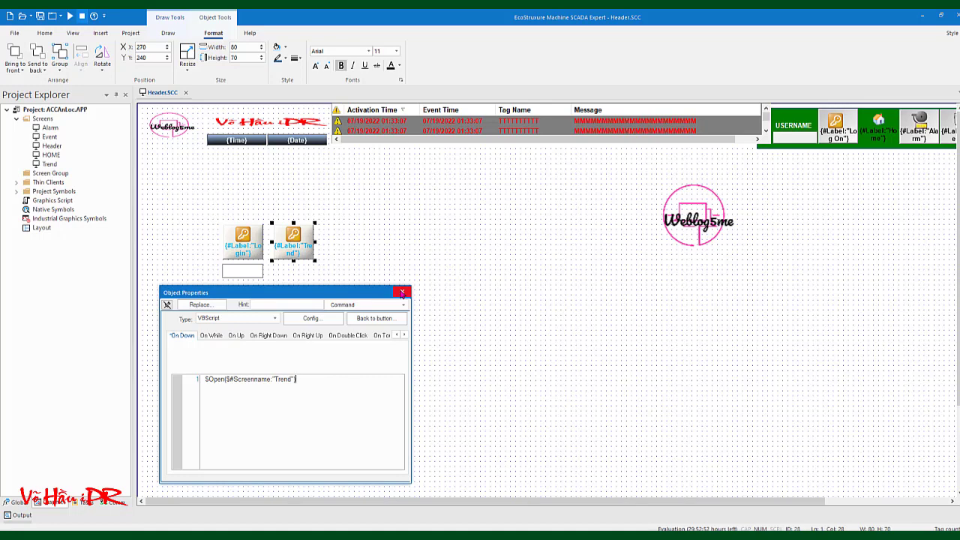
pyautogui.click(402, 293)
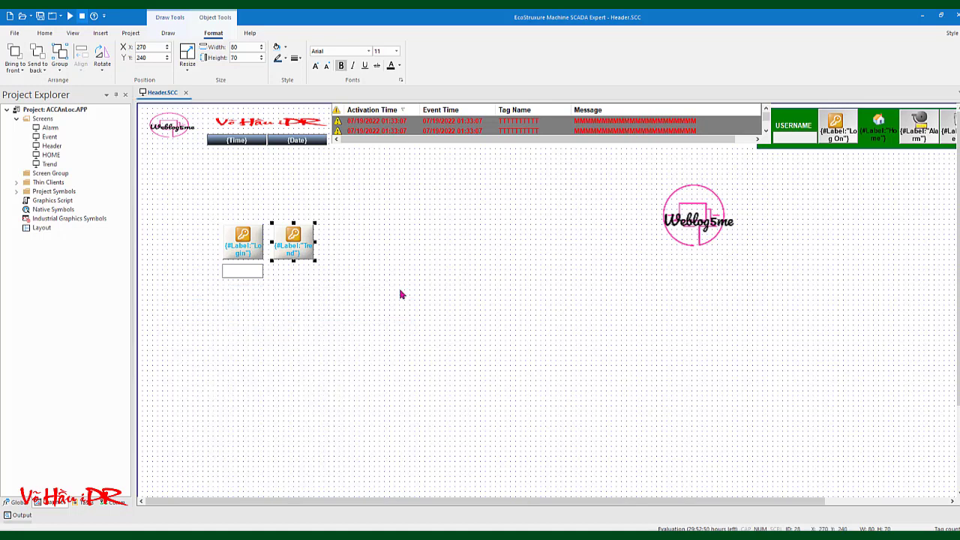
pyautogui.click(440, 293)
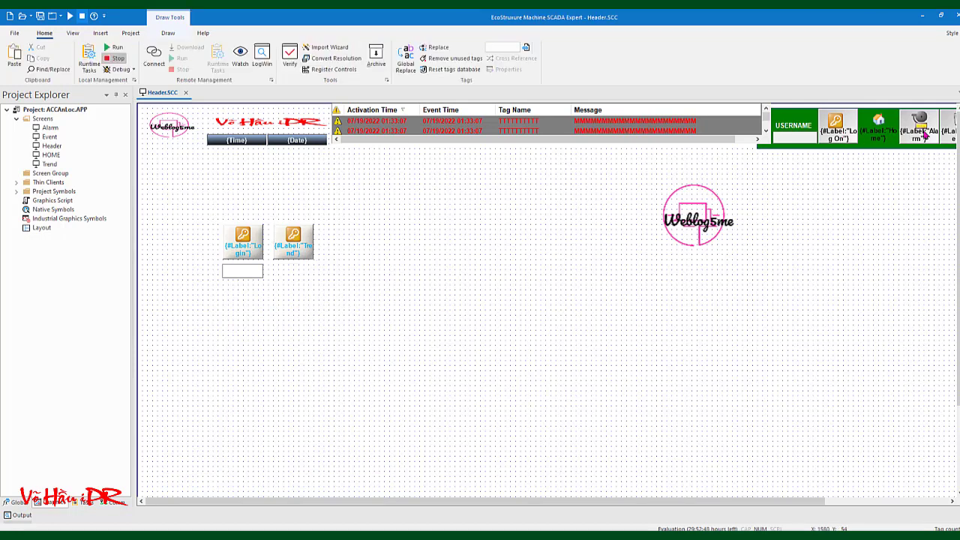
pyautogui.click(920, 133)
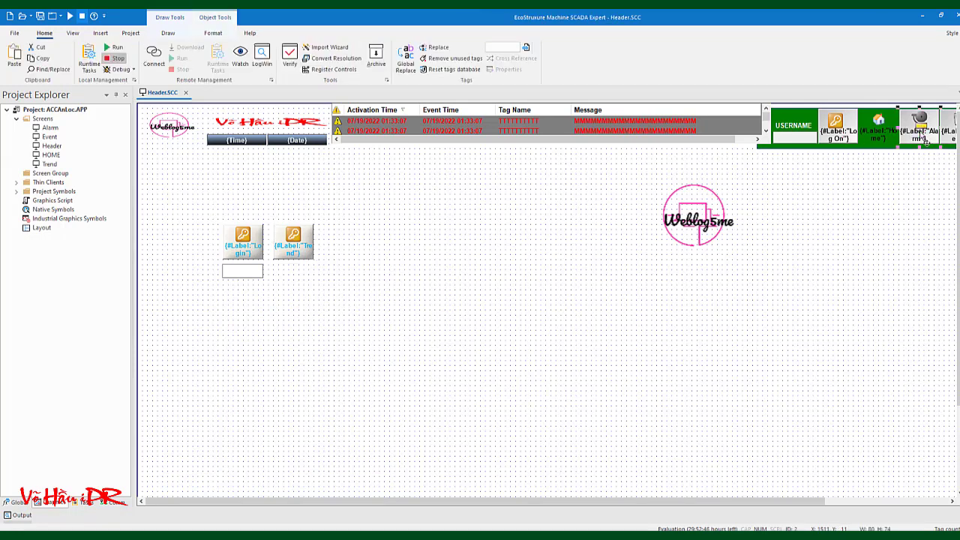
pyautogui.rightClick(925, 141)
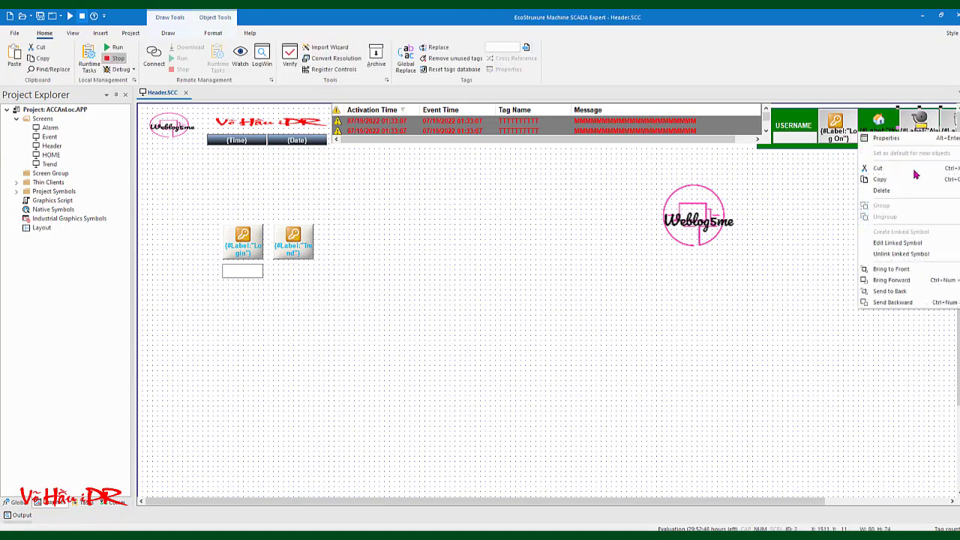
pyautogui.click(906, 244)
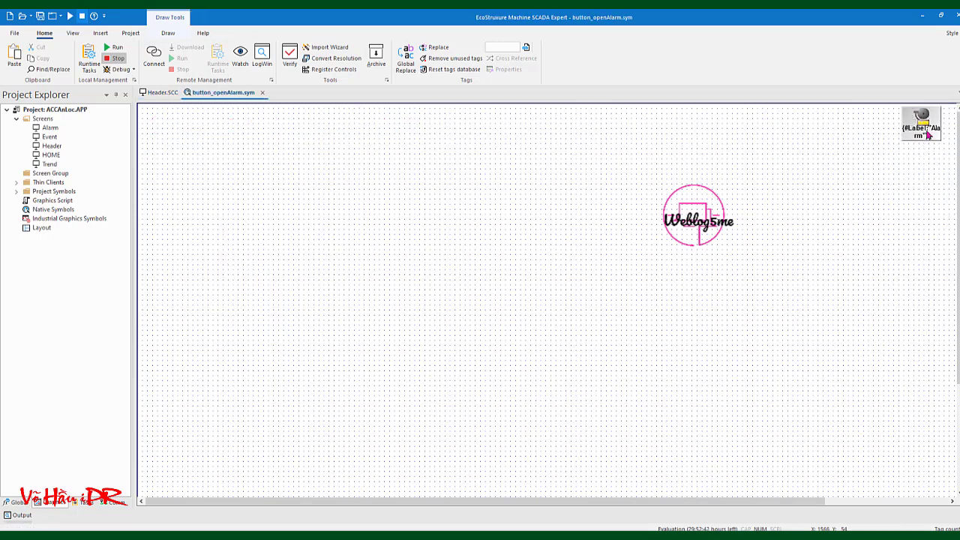
pyautogui.click(909, 120)
pyautogui.press('Escape')
pyautogui.doubleClick(911, 120)
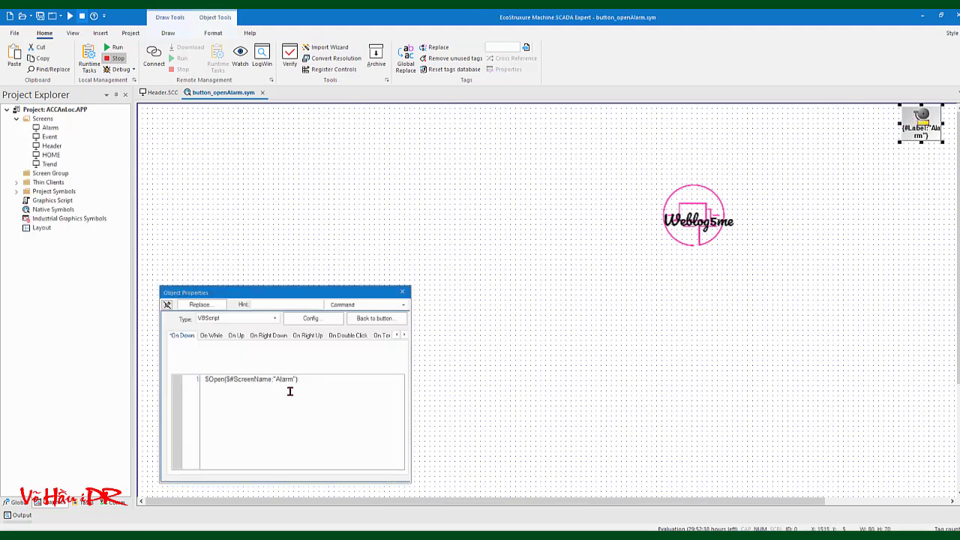
pyautogui.click(229, 378)
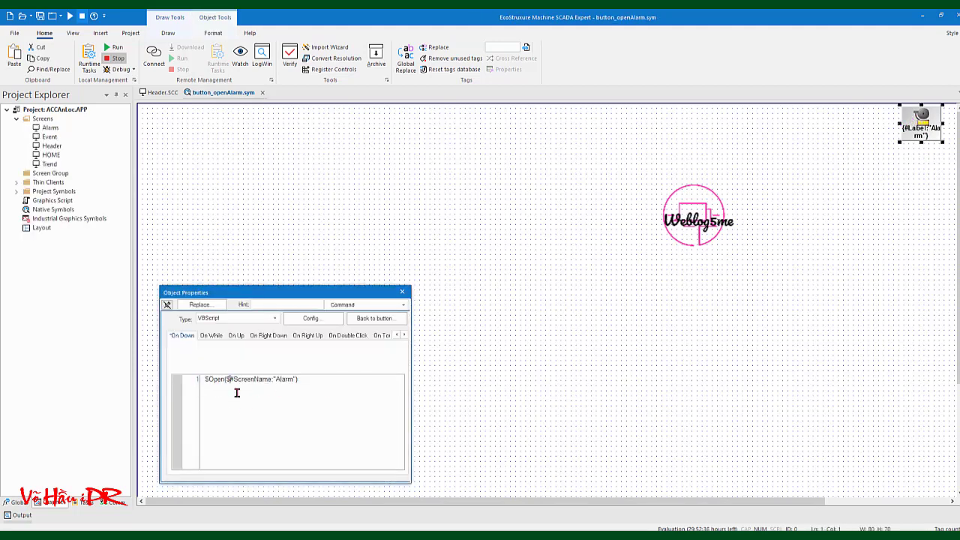
pyautogui.click(233, 378)
pyautogui.click(243, 379)
pyautogui.click(403, 293)
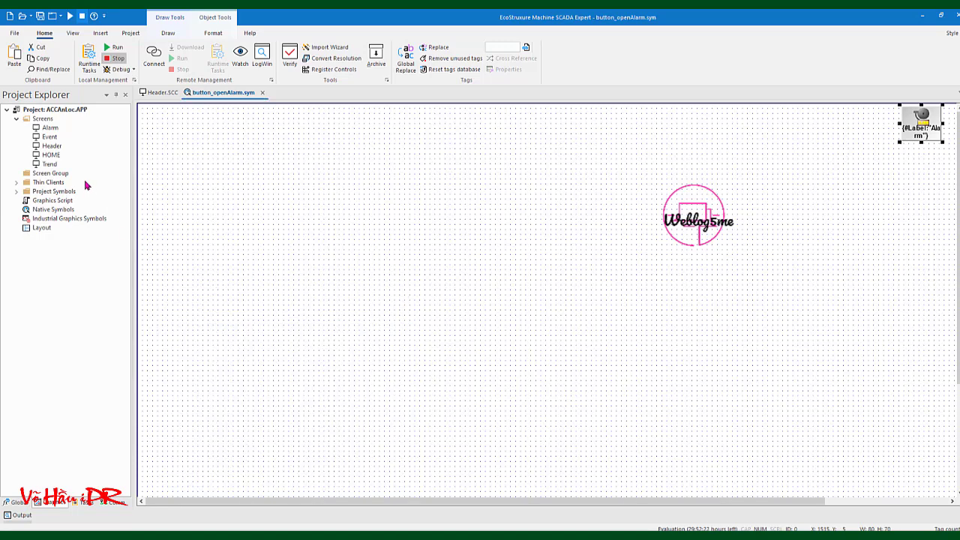
pyautogui.click(262, 92)
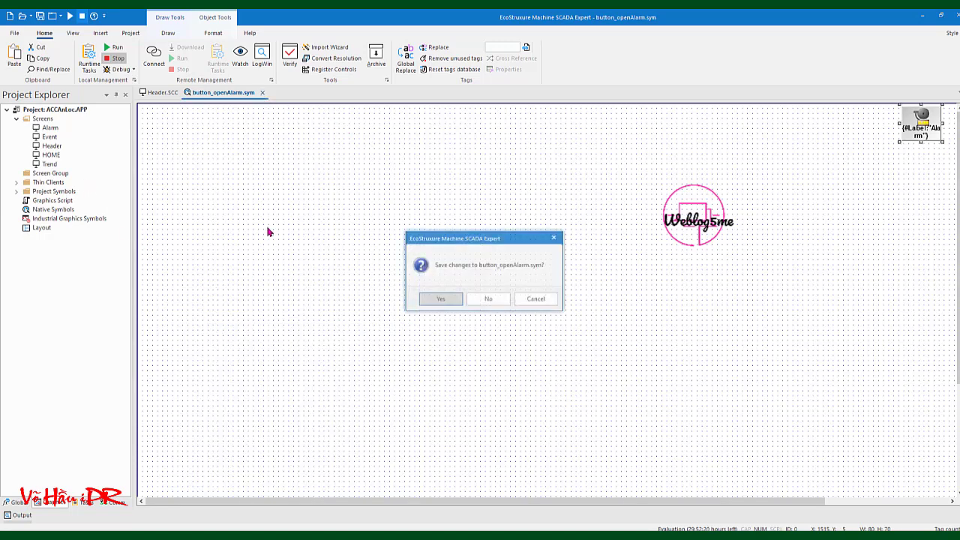
pyautogui.click(500, 300)
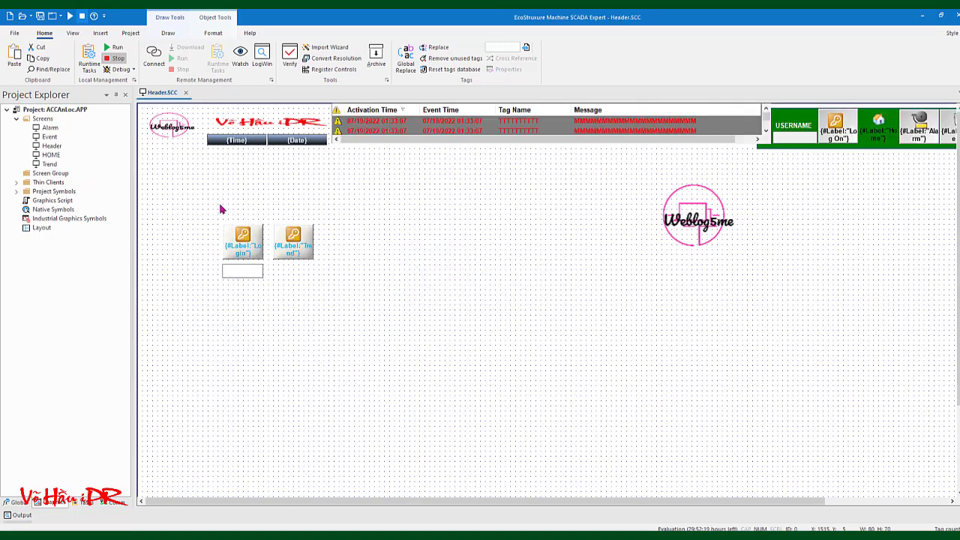
# Correct the Trend button's script parameter to $#ScreenName with a capital N
pyautogui.click(296, 255)
pyautogui.doubleClick(296, 255)
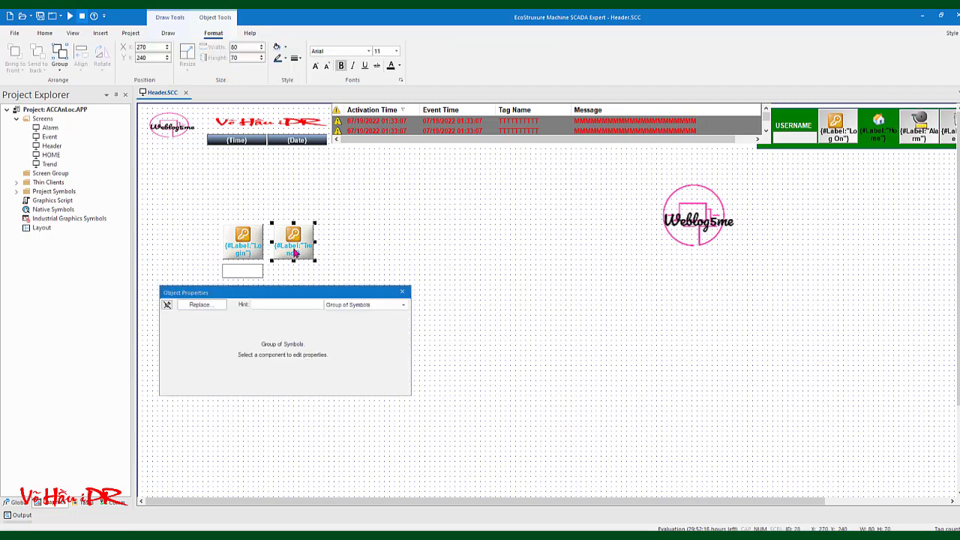
pyautogui.click(384, 304)
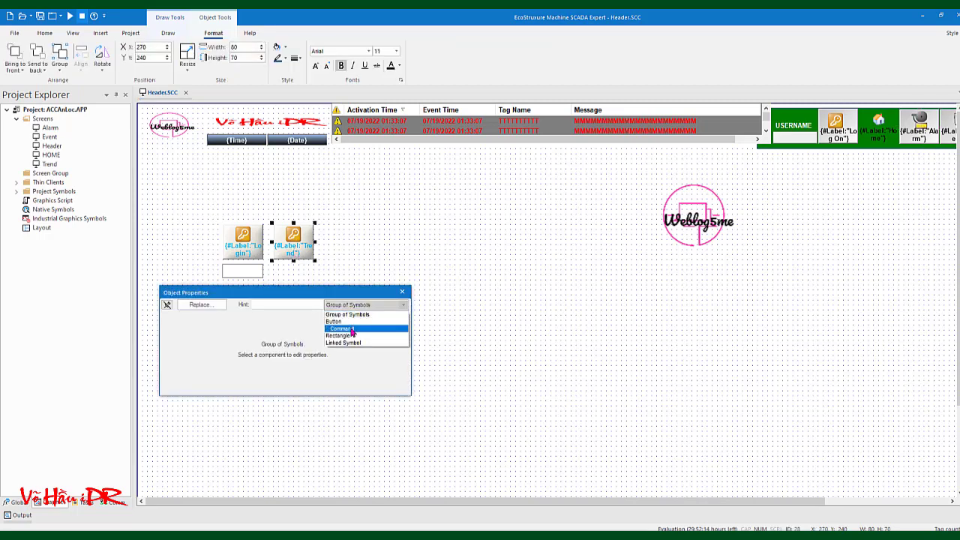
pyautogui.click(351, 330)
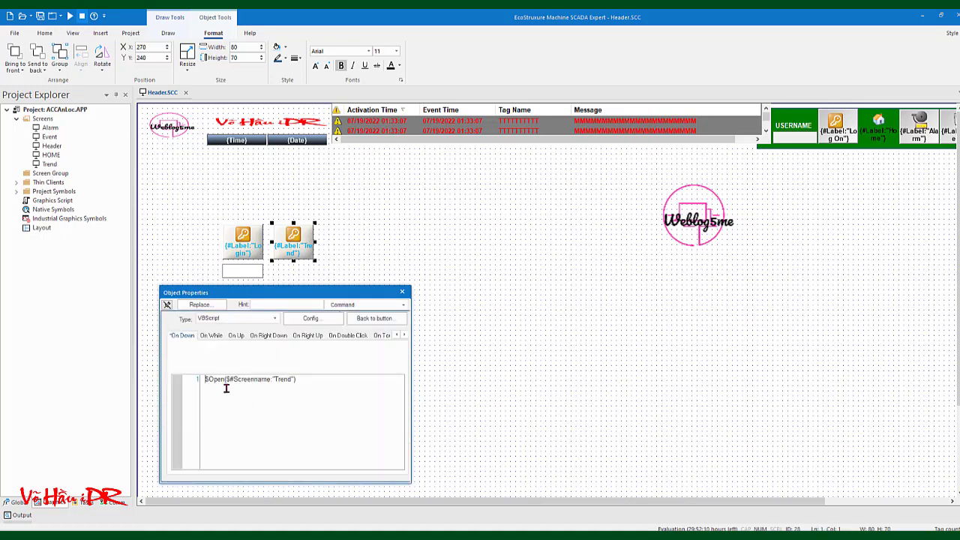
pyautogui.click(255, 379)
pyautogui.write('N')
pyautogui.press('Delete')
pyautogui.click(402, 293)
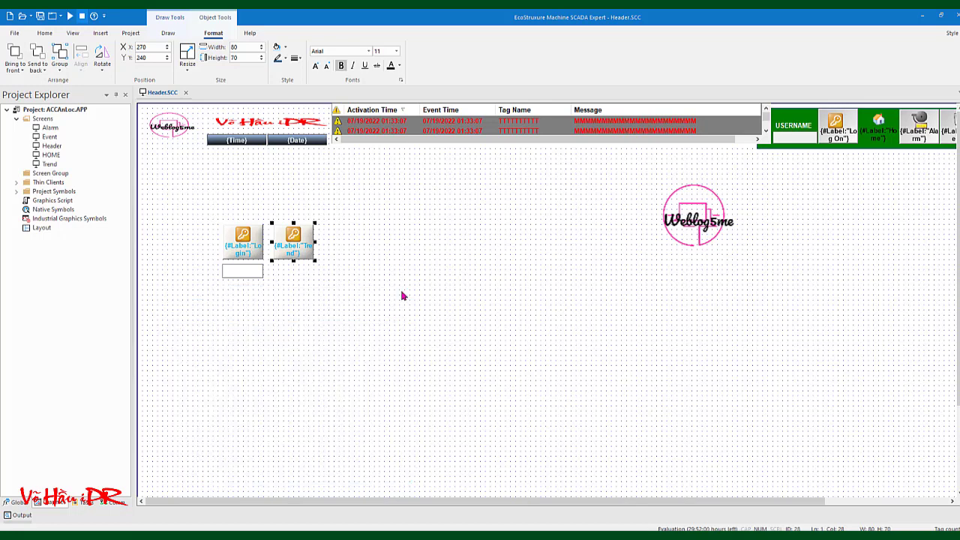
pyautogui.click(398, 273)
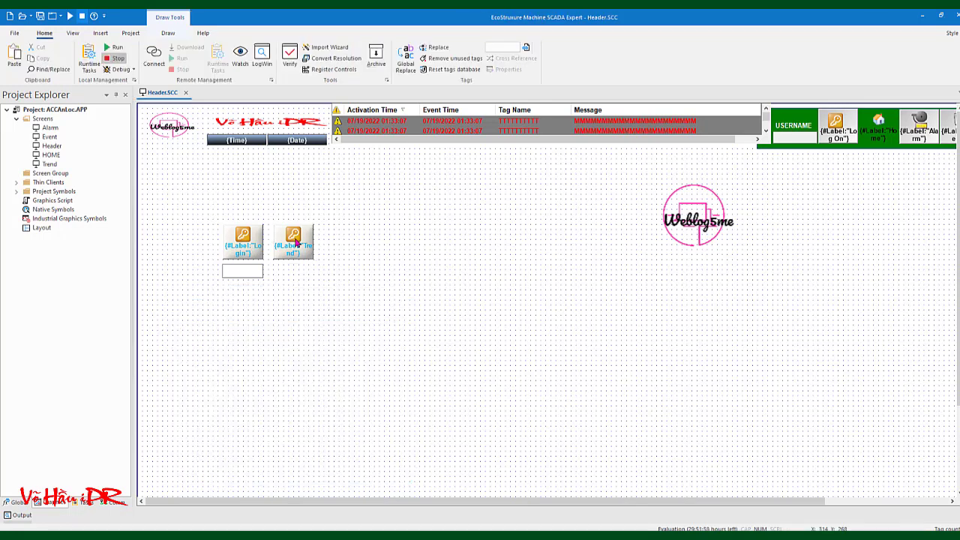
# Inspect the Trend button's Linked Symbol properties, trying Replace and Expand, then close them
pyautogui.click(298, 240)
pyautogui.rightClick(295, 240)
pyautogui.click(311, 250)
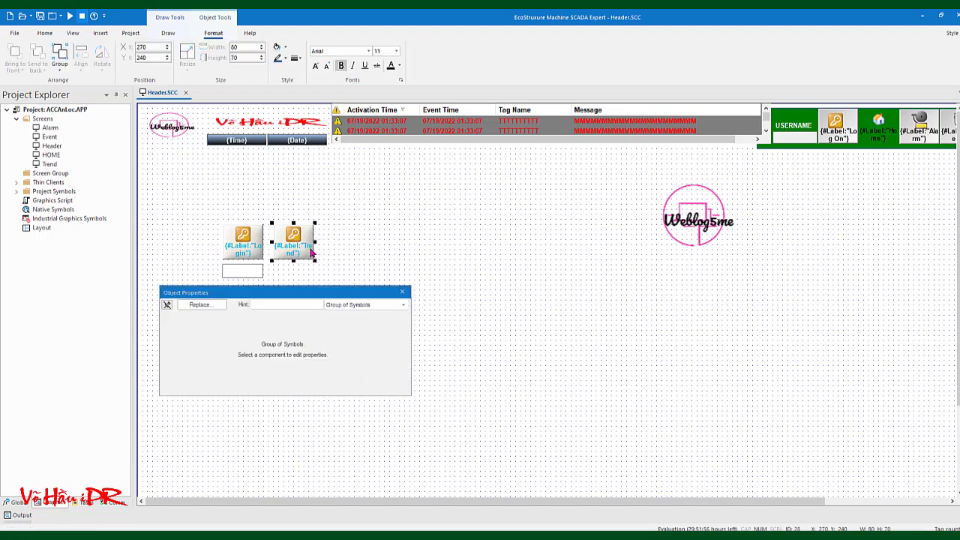
pyautogui.click(378, 306)
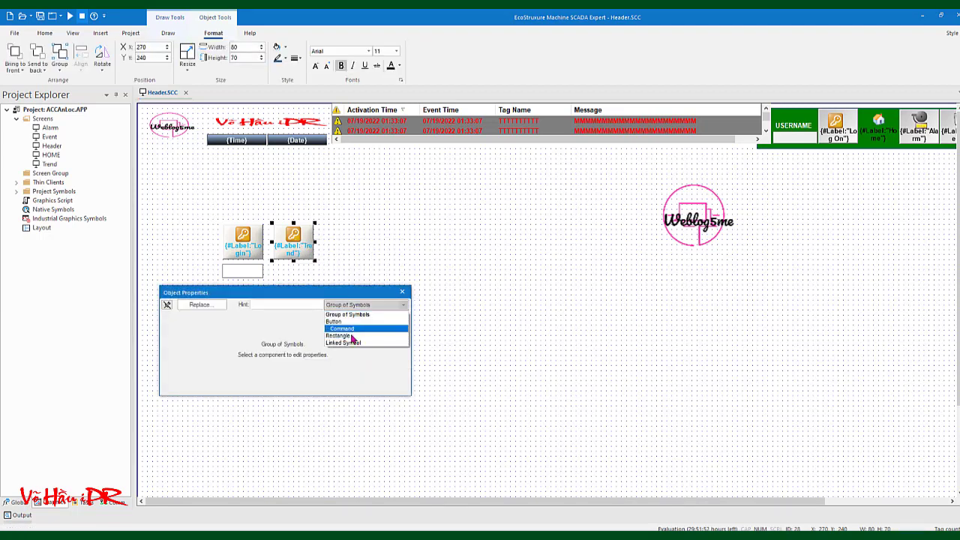
pyautogui.click(349, 343)
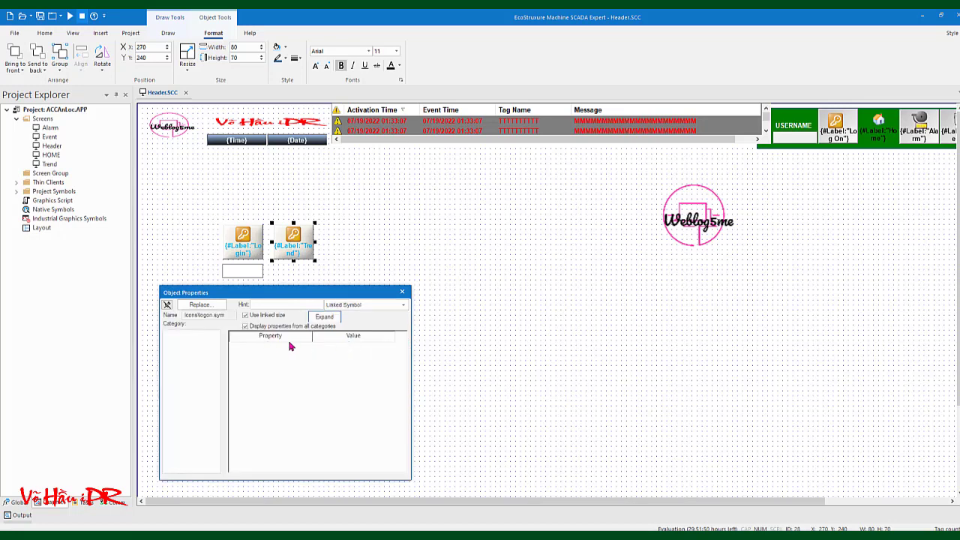
pyautogui.click(213, 305)
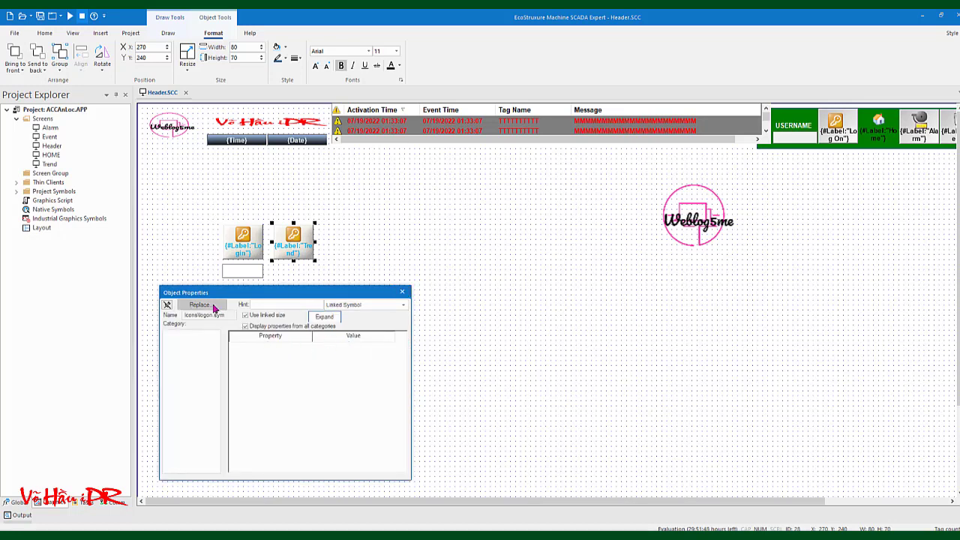
pyautogui.click(321, 411)
pyautogui.click(325, 317)
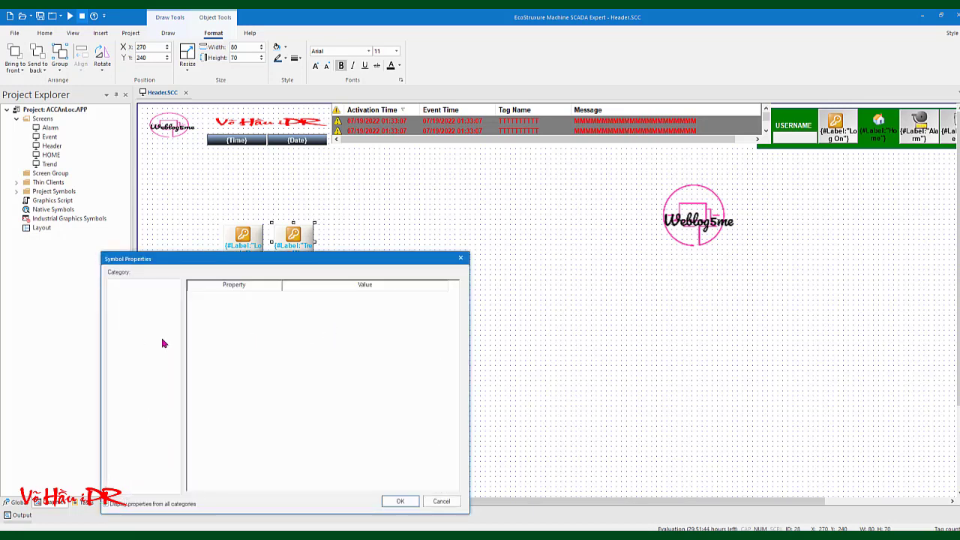
pyautogui.click(461, 258)
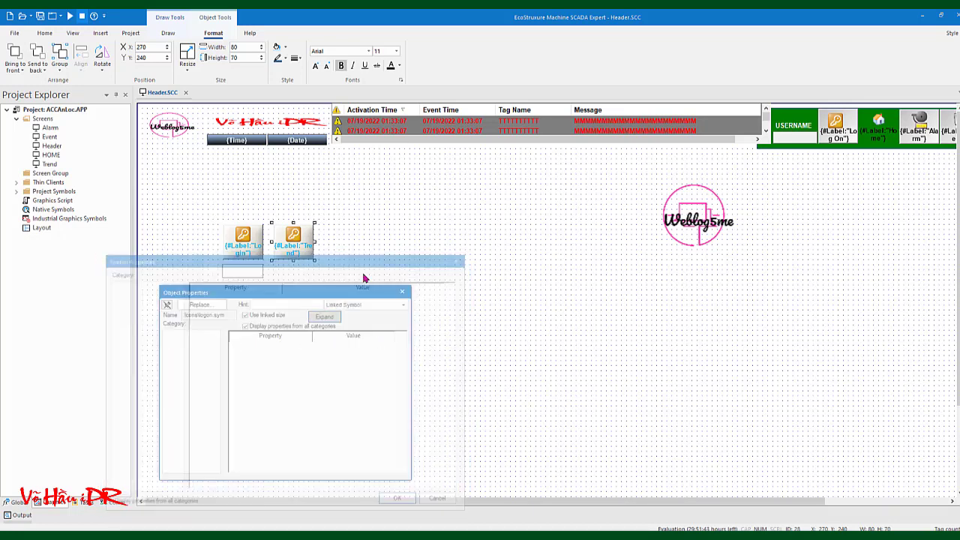
pyautogui.click(403, 287)
# Ungroup the Trend button symbol from its right-click menu and clear the selection
pyautogui.rightClick(293, 259)
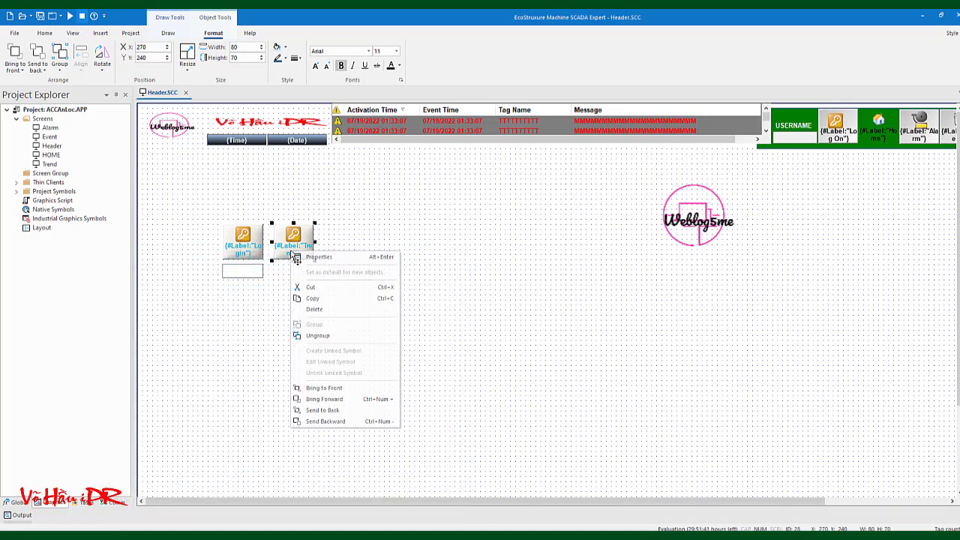
pyautogui.click(318, 336)
pyautogui.click(323, 324)
# Move the key icon out of the Trend button to its right
pyautogui.click(294, 235)
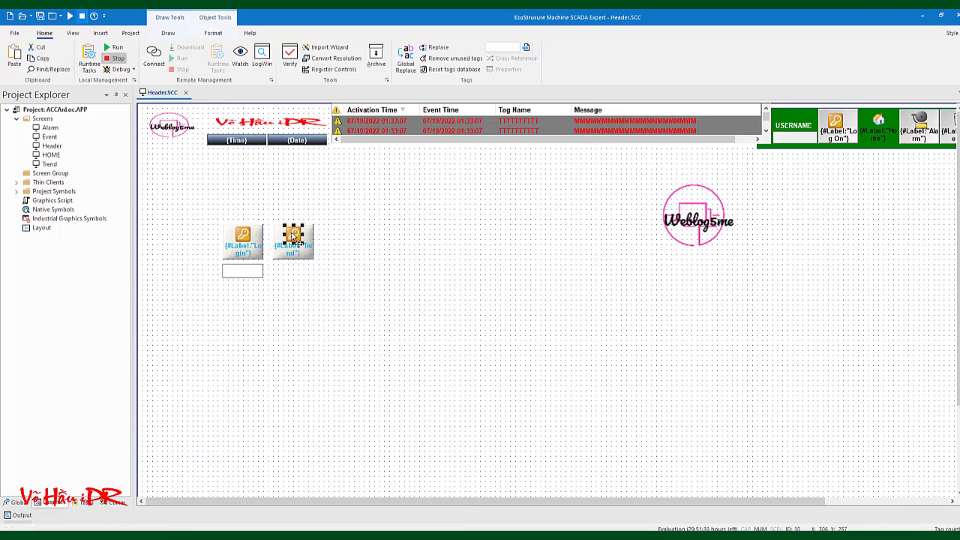
pyautogui.moveTo(294, 235); pyautogui.dragTo(377, 242)
pyautogui.click(378, 283)
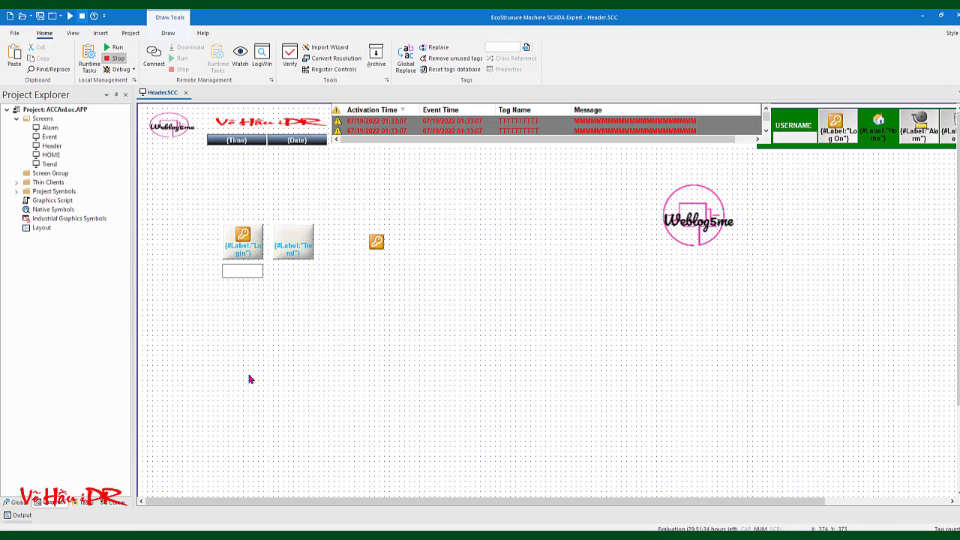
# Paste the trend01 chart icon from Native Symbols into Header and place it on the Trend button
pyautogui.doubleClick(47, 211)
pyautogui.scroll(-3, 632, 375)
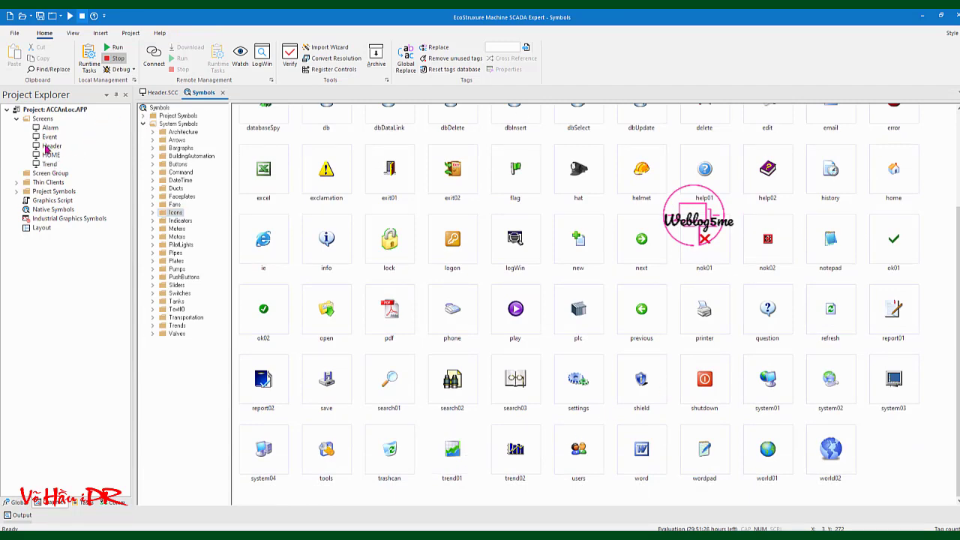
pyautogui.doubleClick(46, 147)
pyautogui.rightClick(307, 294)
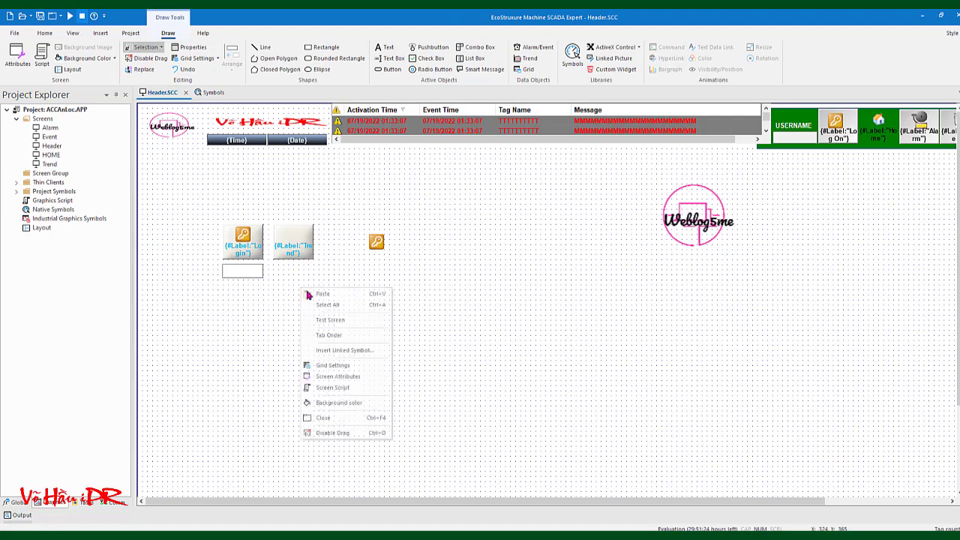
pyautogui.click(308, 294)
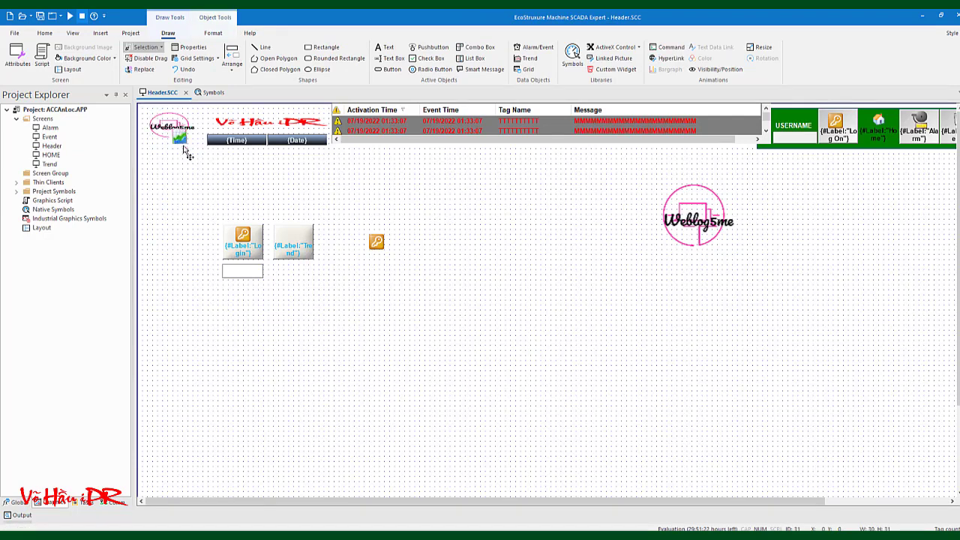
pyautogui.moveTo(187, 153); pyautogui.dragTo(293, 239)
pyautogui.rightClick(343, 300)
# Set the grid spacing to 5 x 5 and select the trend-chart icon on the Trend button
pyautogui.click(375, 381)
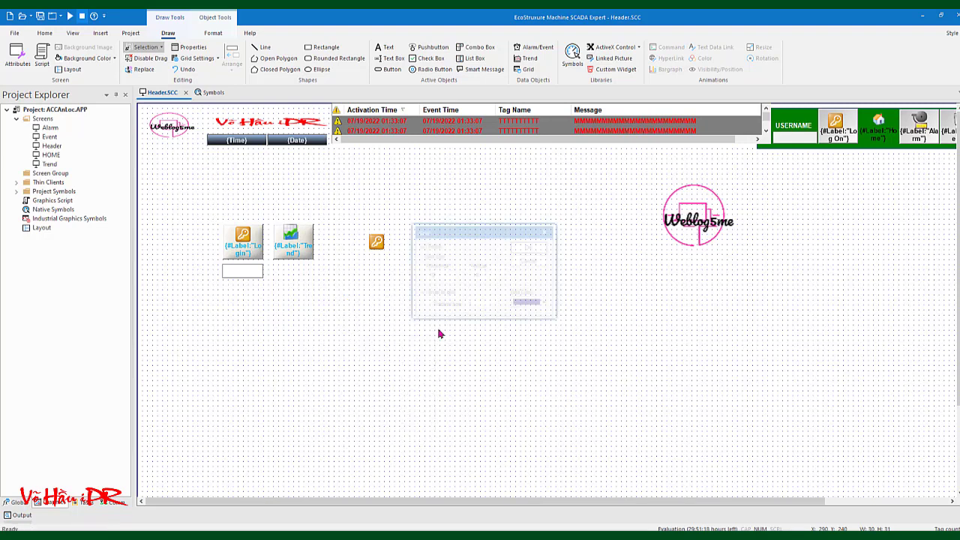
pyautogui.doubleClick(442, 274)
pyautogui.write('5')
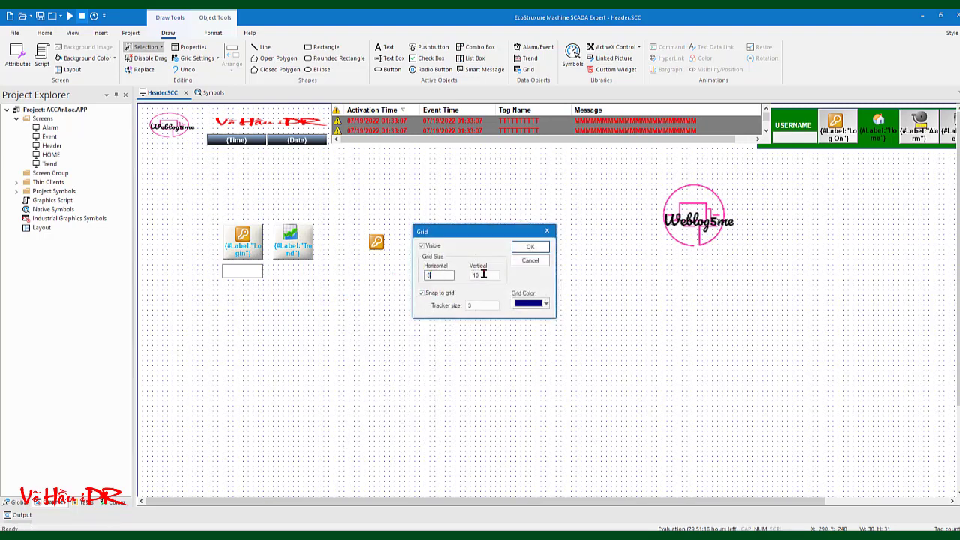
pyautogui.doubleClick(483, 274)
pyautogui.write('5')
pyautogui.click(530, 247)
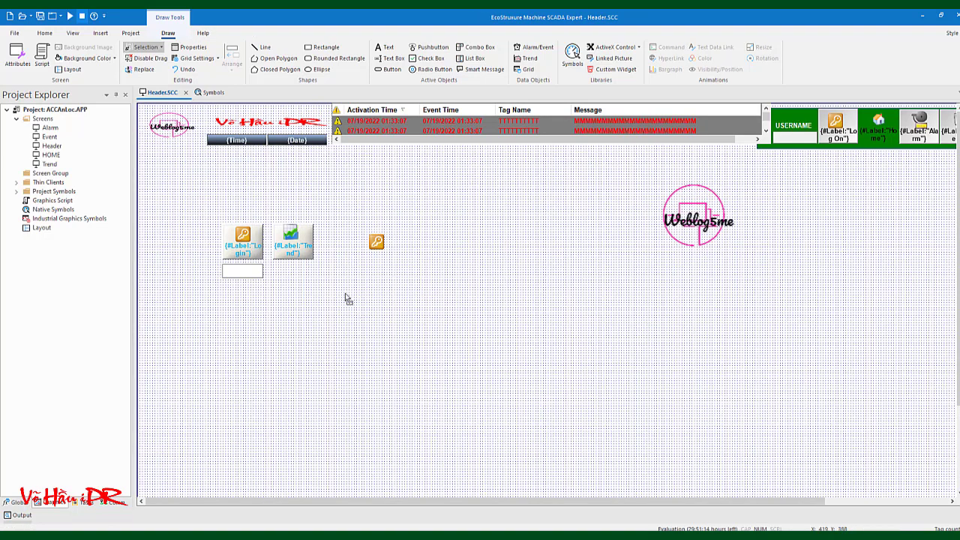
pyautogui.click(293, 237)
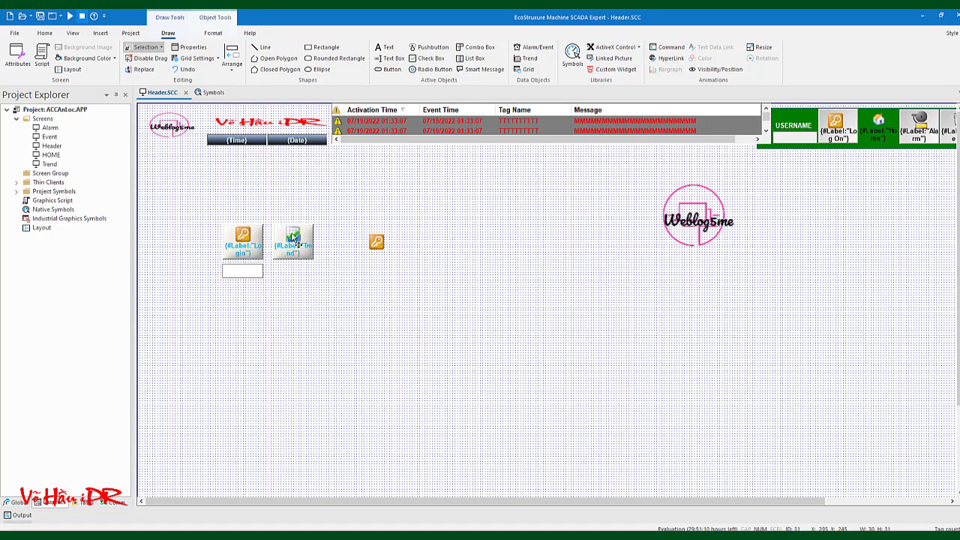
pyautogui.rightClick(334, 306)
pyautogui.press('Escape')
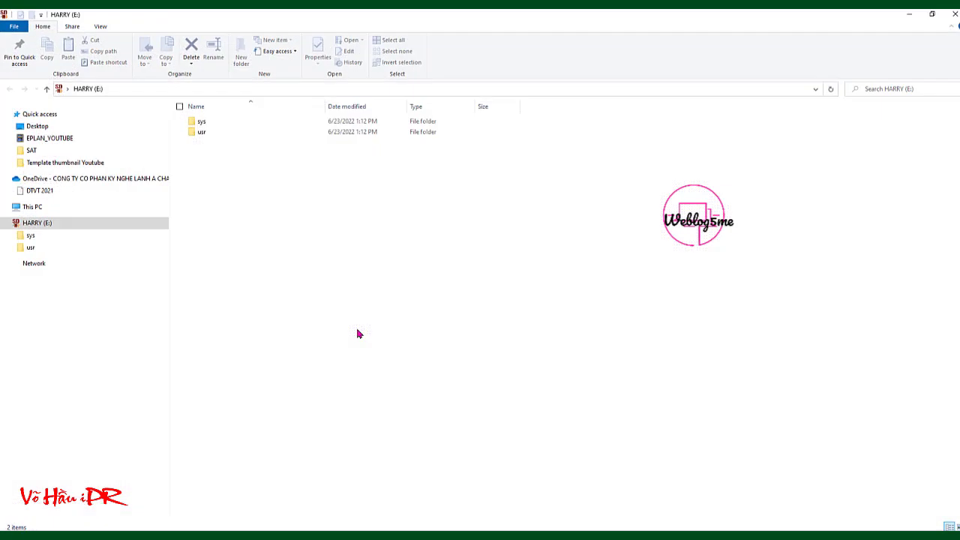
pyautogui.rightClick(358, 330)
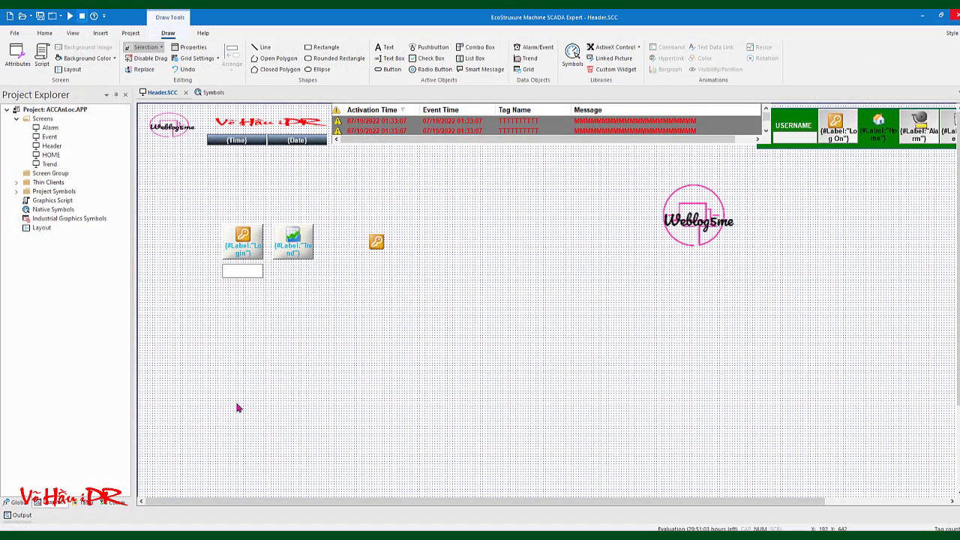
# Restore the grid spacing to 10 x 10
pyautogui.rightClick(291, 338)
pyautogui.click(321, 415)
pyautogui.doubleClick(439, 275)
pyautogui.write('10')
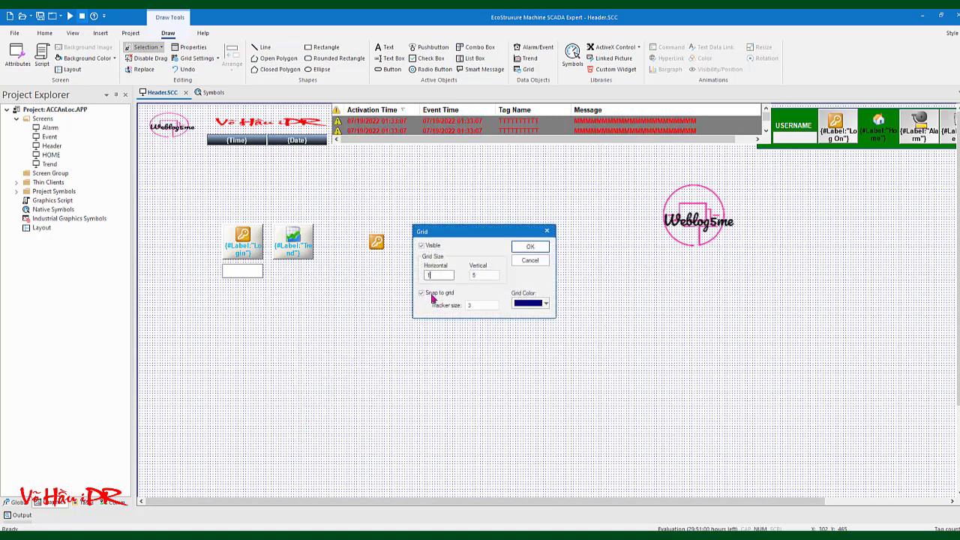
pyautogui.doubleClick(484, 274)
pyautogui.write('10')
pyautogui.click(530, 247)
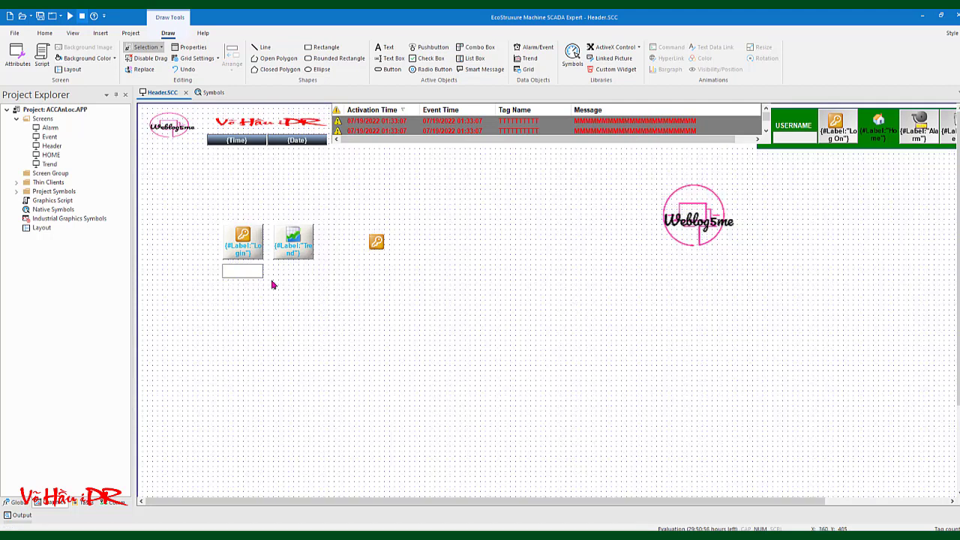
# Delete the leftover key icon beside the Trend button and run the application
pyautogui.click(249, 273)
pyautogui.click(321, 262)
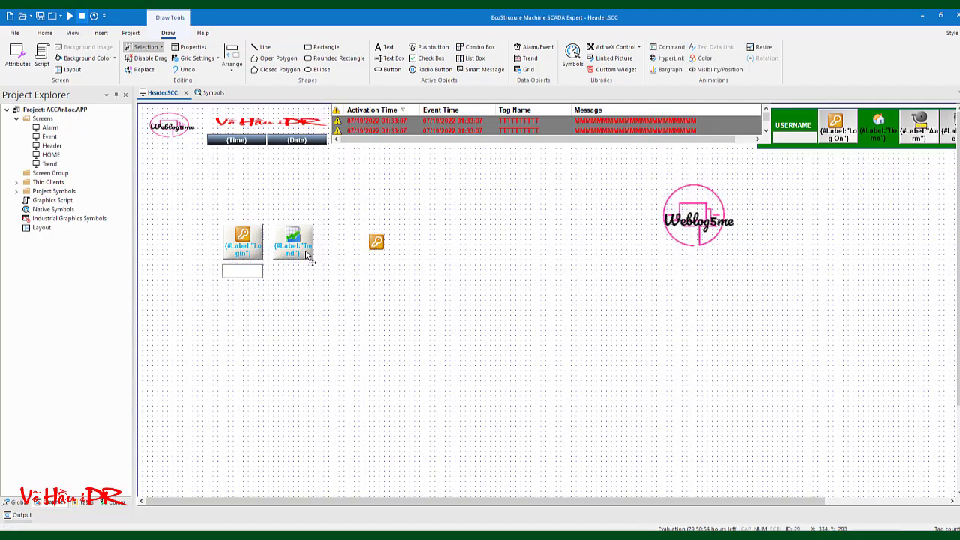
pyautogui.click(311, 252)
pyautogui.click(366, 276)
pyautogui.click(377, 241)
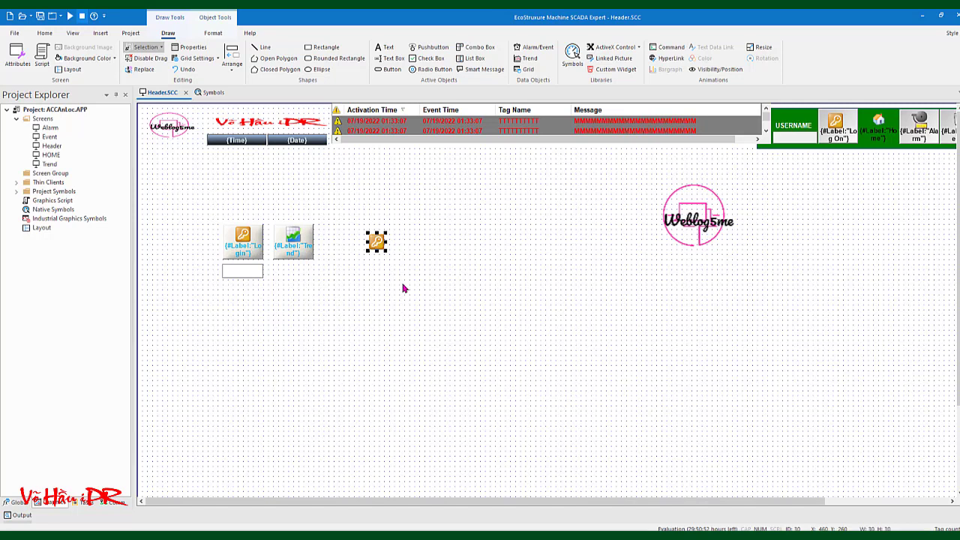
pyautogui.press('Delete')
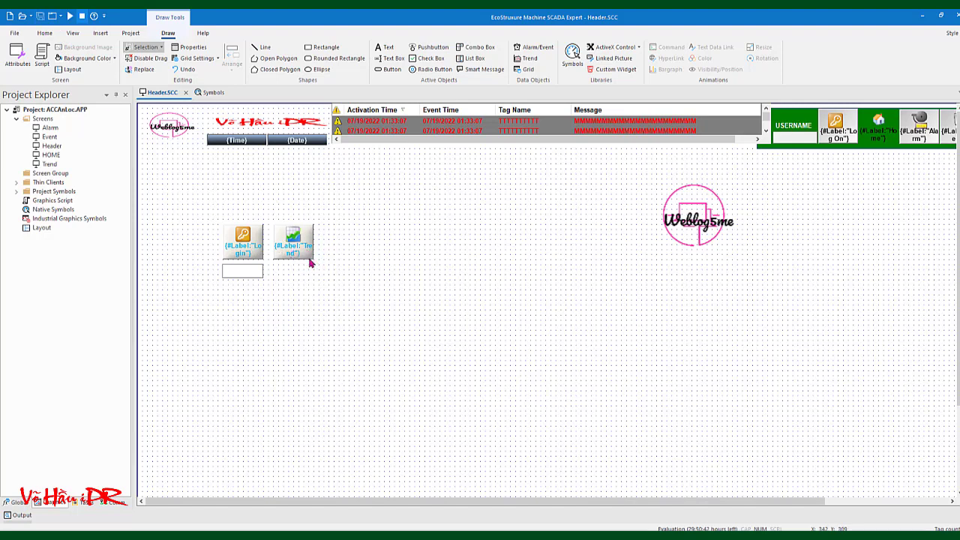
pyautogui.click(70, 16)
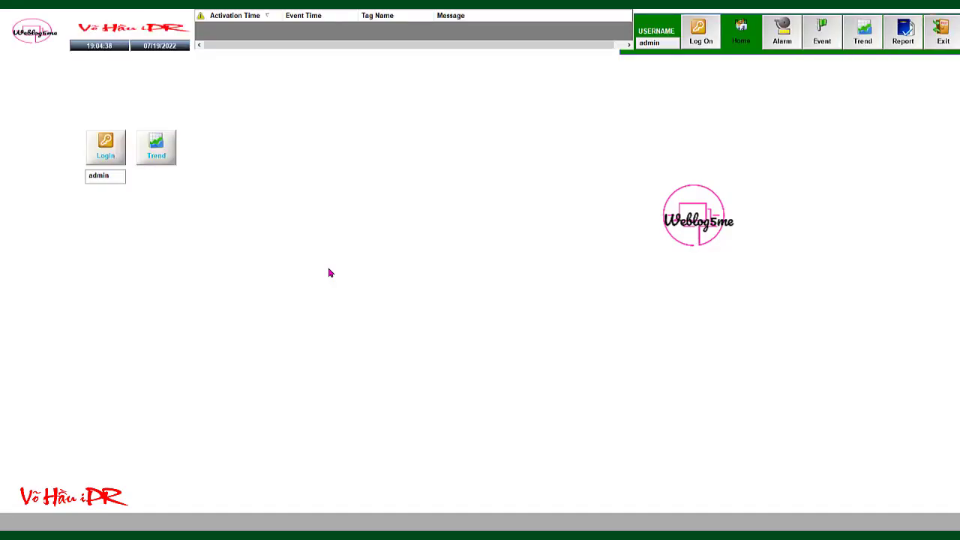
# Test the Login and Trend buttons in runtime, then close the runtime window
pyautogui.click(106, 142)
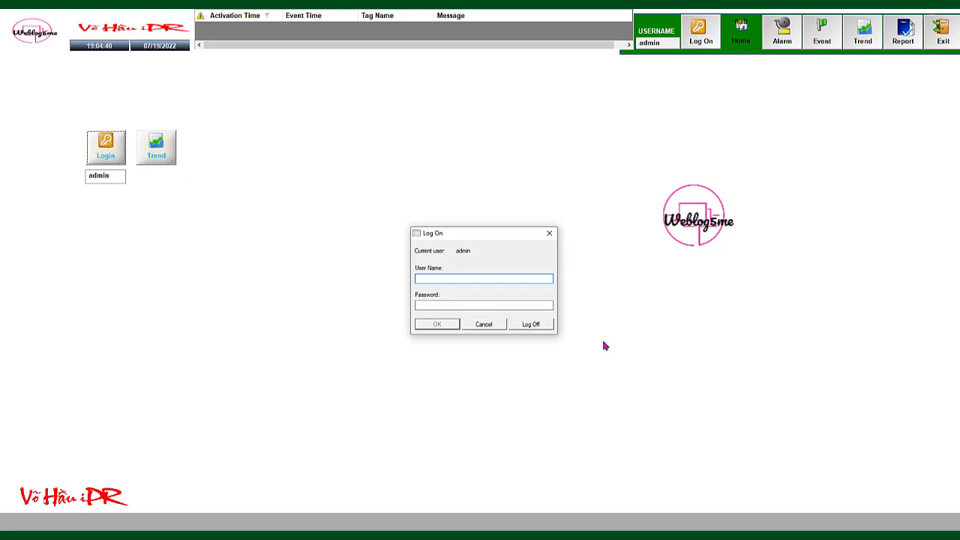
pyautogui.click(549, 233)
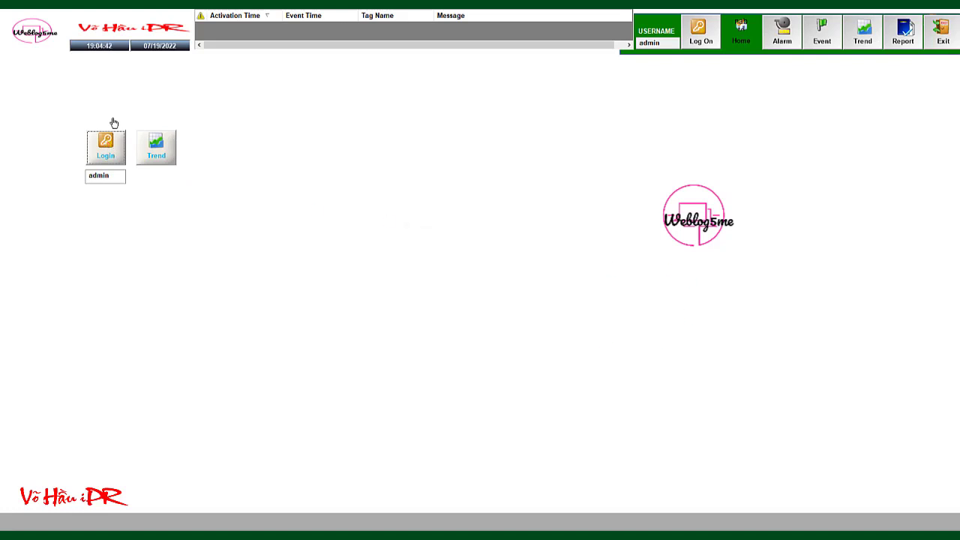
pyautogui.click(149, 148)
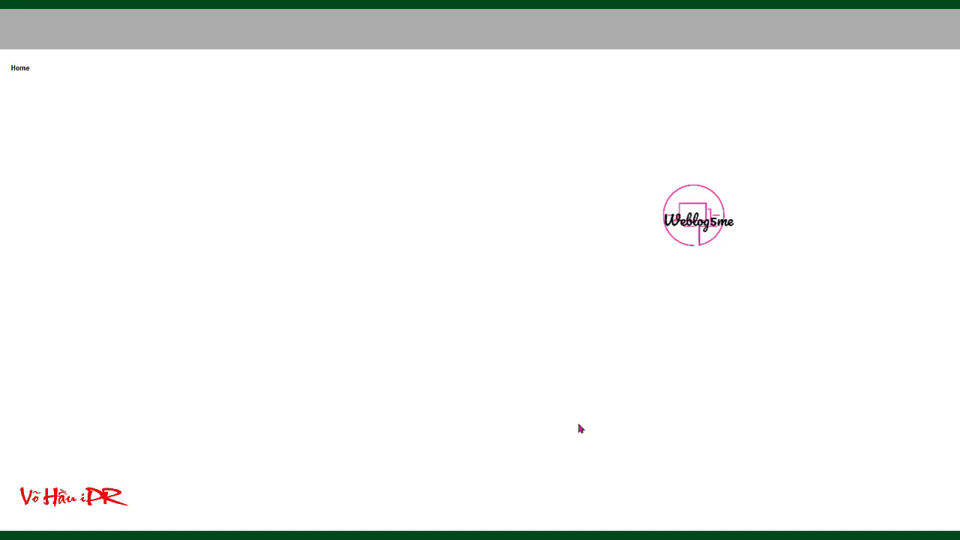
pyautogui.press('super')
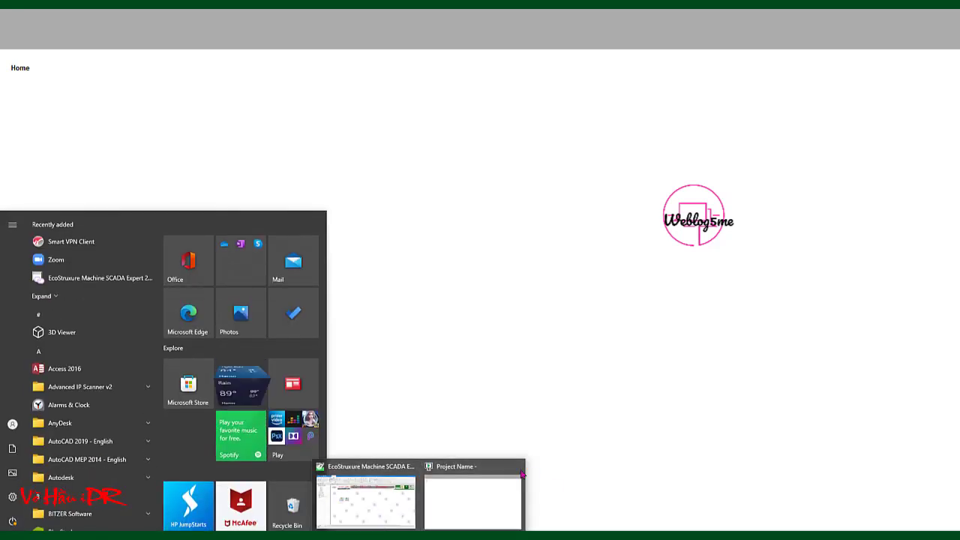
pyautogui.click(519, 468)
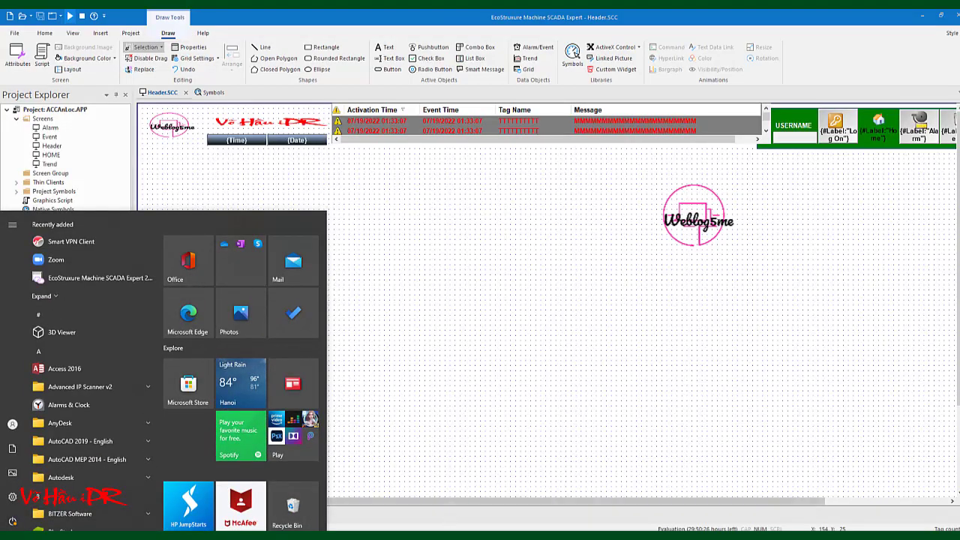
pyautogui.click(471, 351)
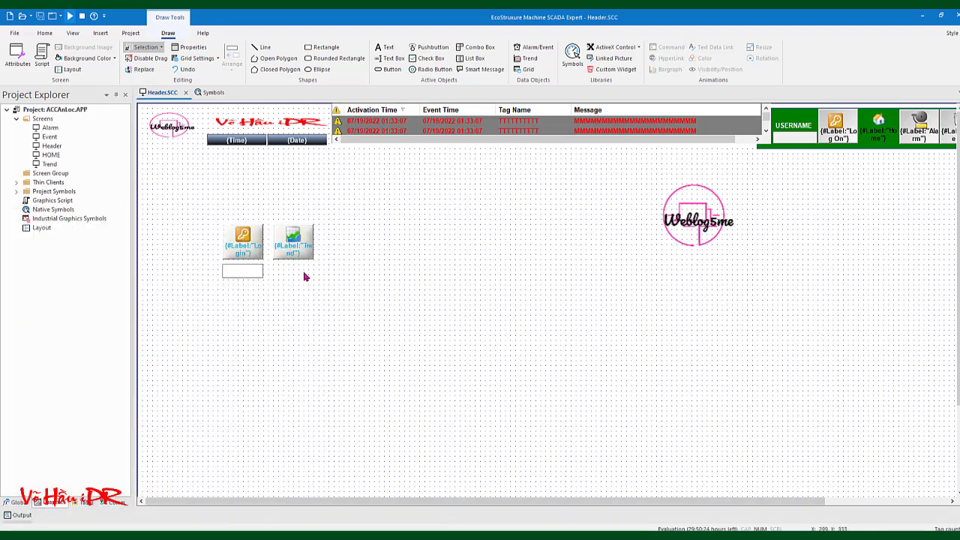